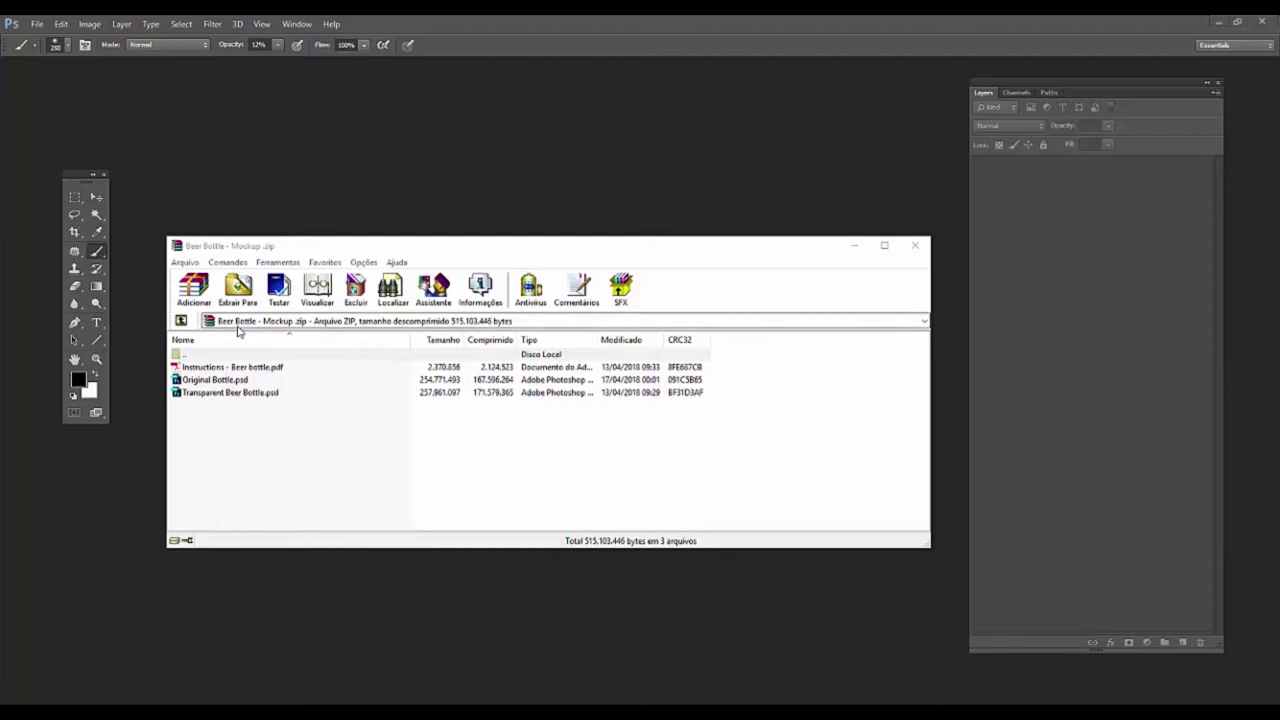
# - Extract and open Original Bottle.psd from the Beer Bottle mockup archive in WinRAR
pyautogui.click(240, 382)
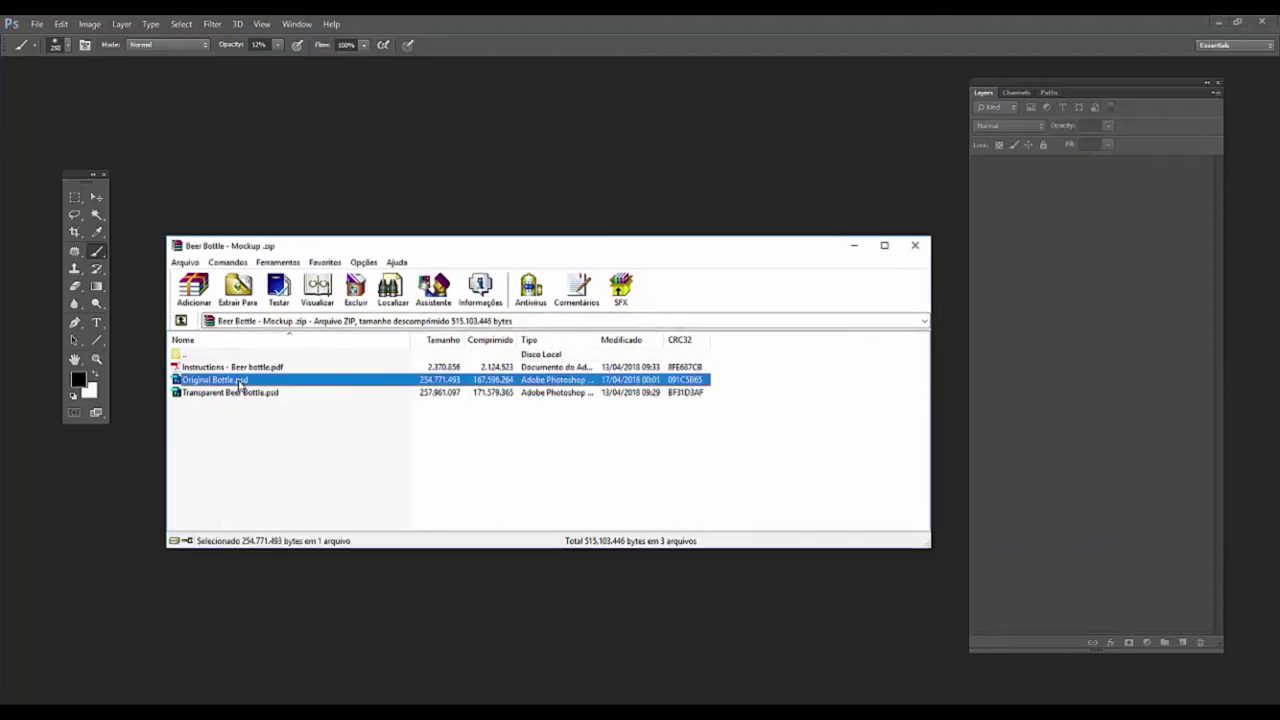
pyautogui.doubleClick(240, 382)
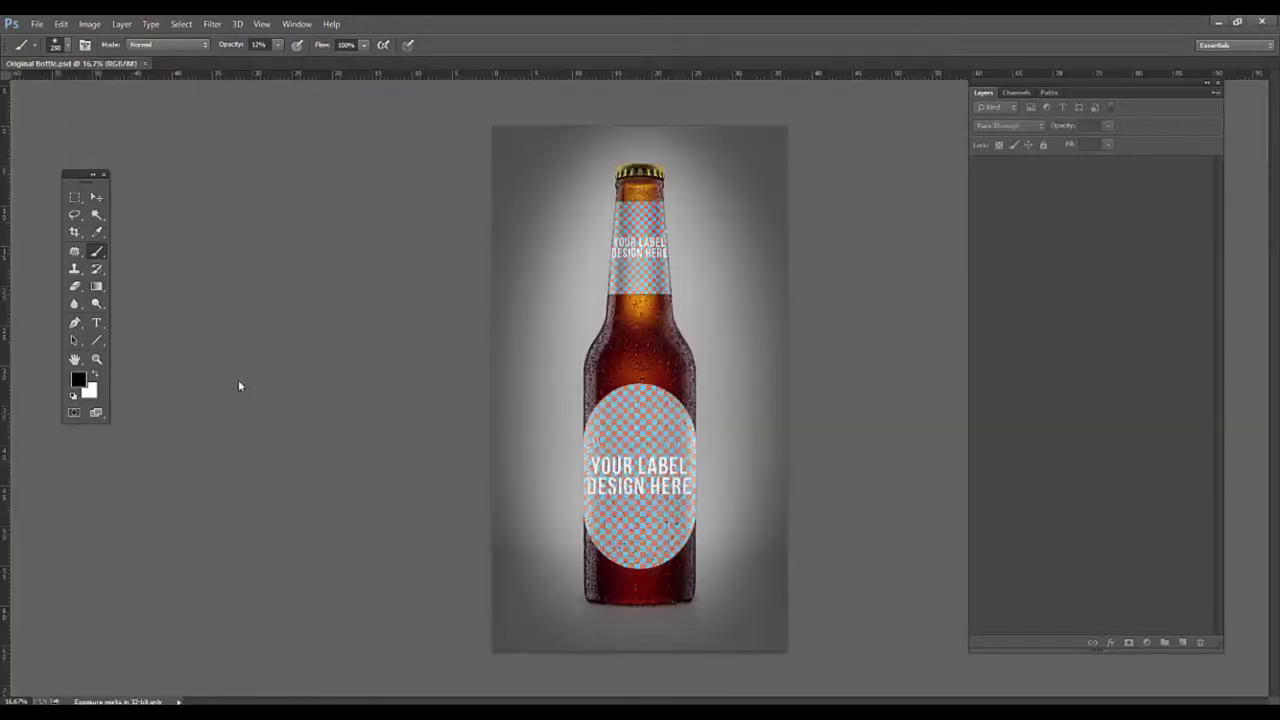
# - With the Move tool active, zoom in to inspect the neck and oval placeholder labels
pyautogui.click(96, 197)
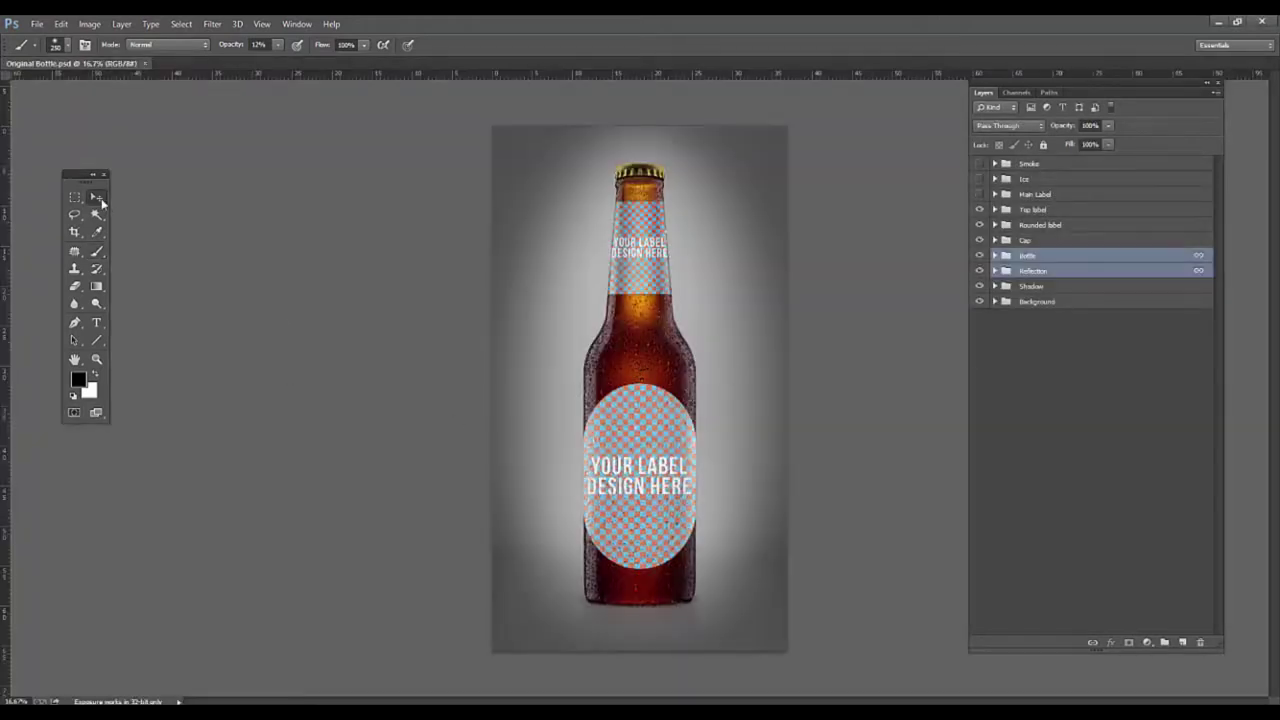
pyautogui.scroll(1, 600, 580)
pyautogui.scroll(1, 657, 636)
pyautogui.scroll(2, 657, 636)
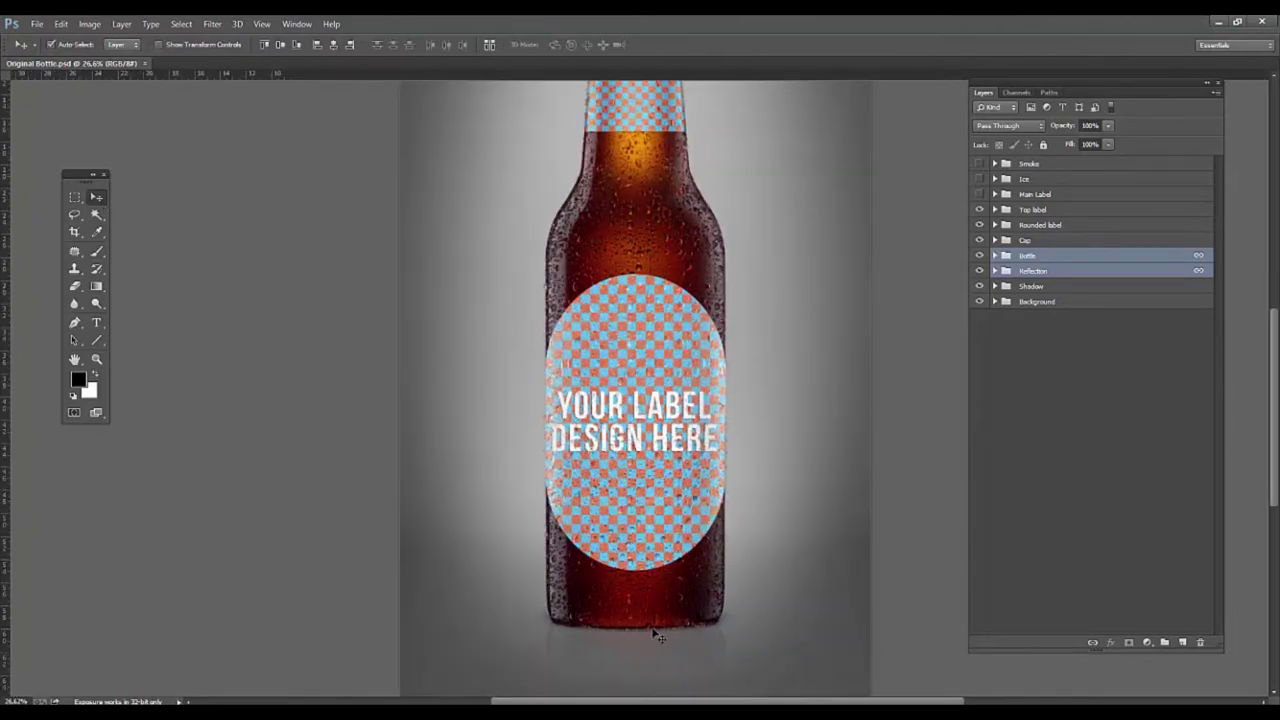
pyautogui.scroll(1, 657, 636)
pyautogui.scroll(2, 657, 636)
pyautogui.scroll(2, 657, 636)
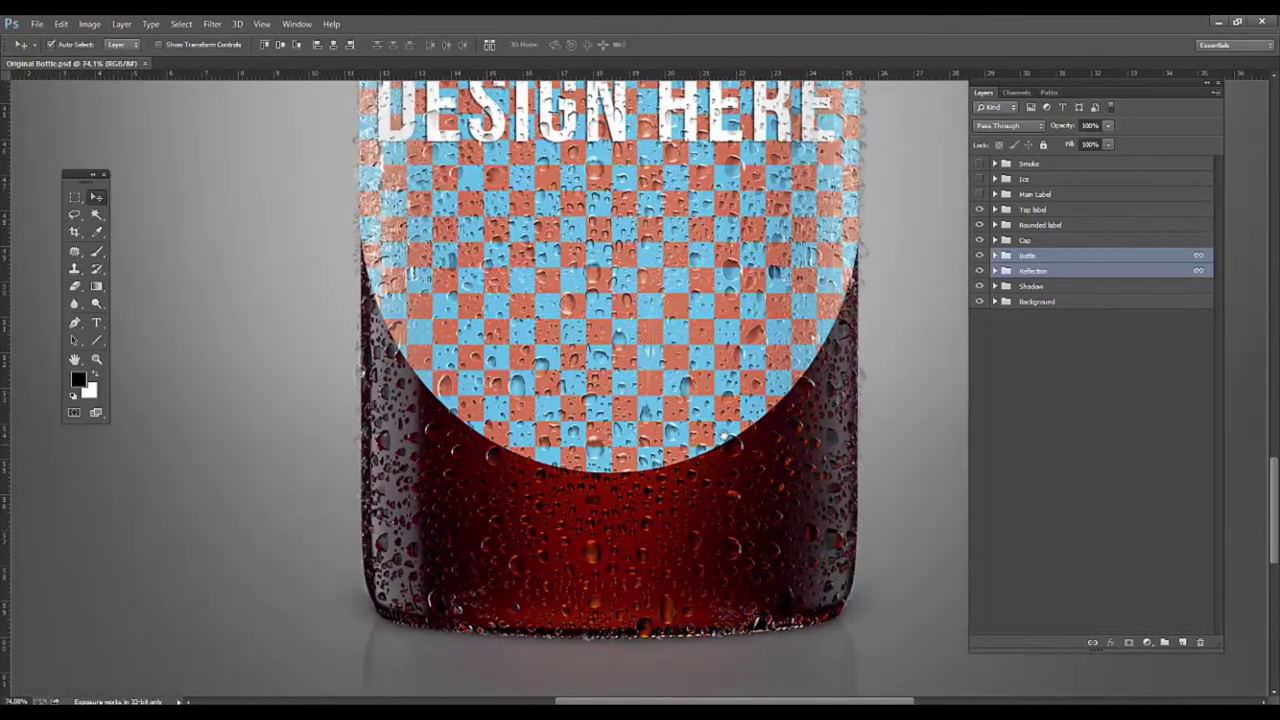
pyautogui.scroll(1, 724, 436)
pyautogui.scroll(2, 720, 425)
pyautogui.scroll(2, 718, 413)
pyautogui.scroll(2, 716, 405)
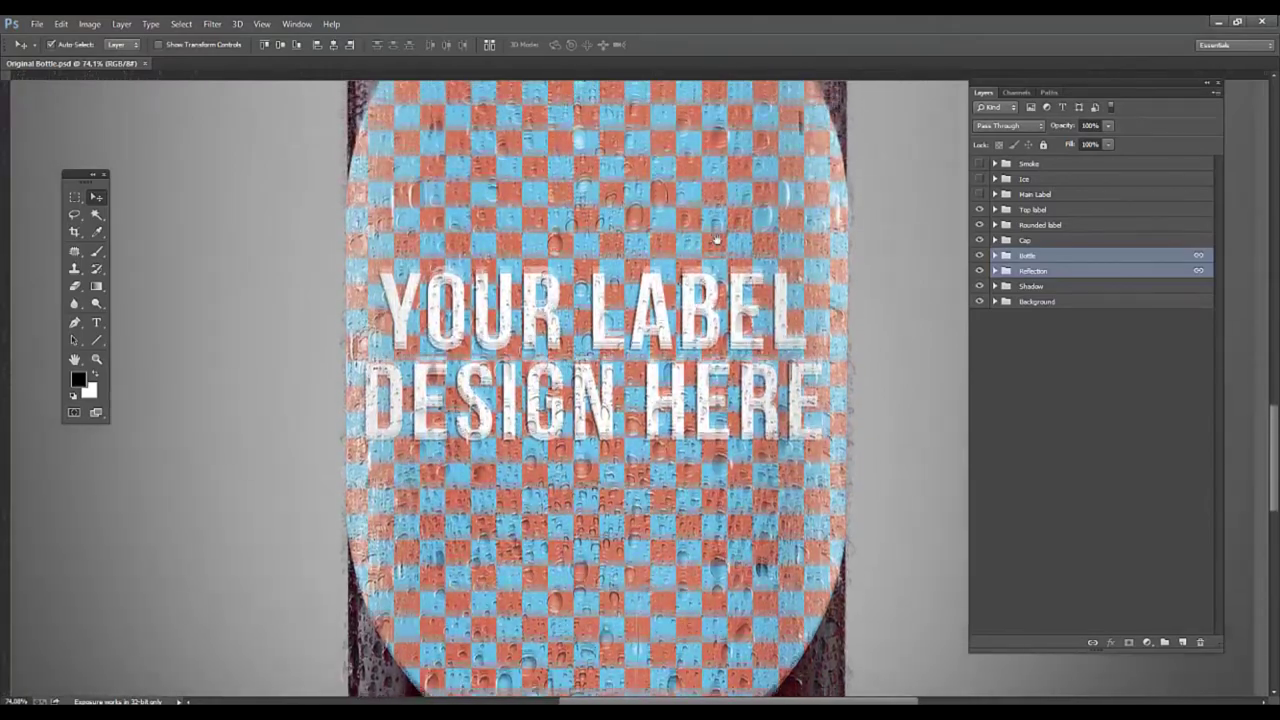
pyautogui.scroll(2, 705, 360)
pyautogui.scroll(2, 695, 310)
pyautogui.scroll(3, 685, 250)
pyautogui.scroll(1, 680, 228)
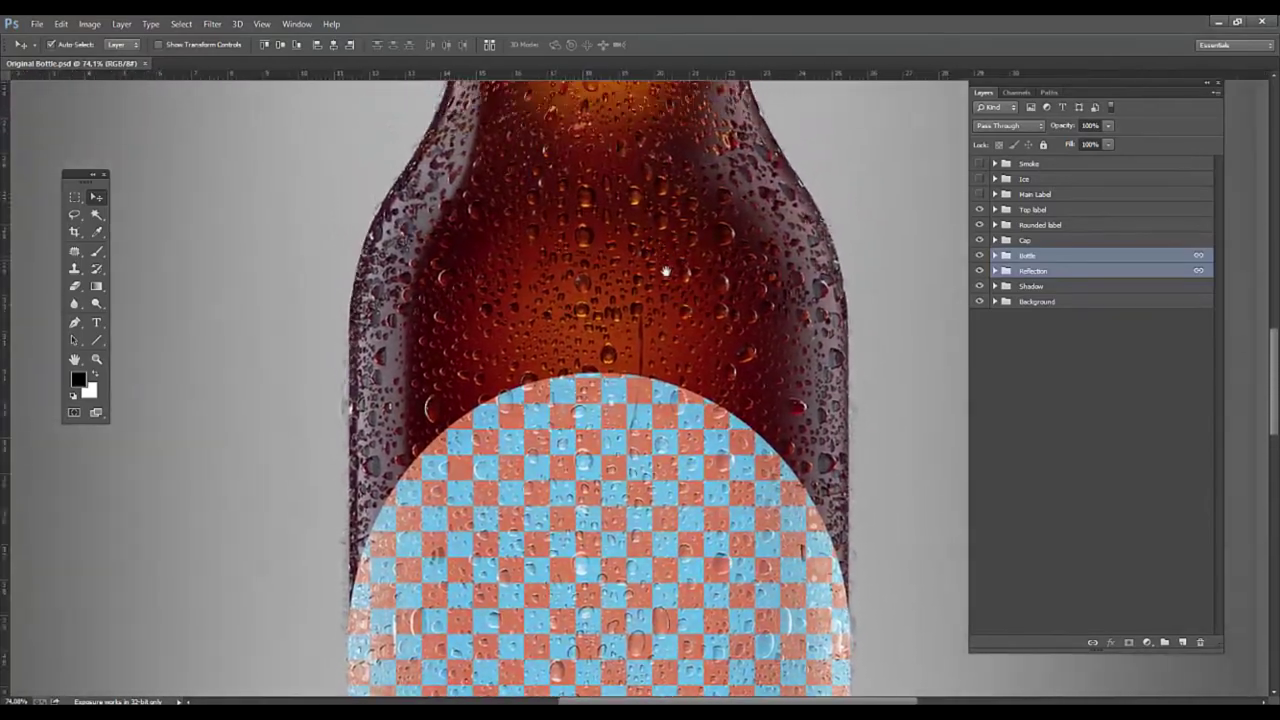
pyautogui.scroll(2, 678, 215)
pyautogui.scroll(1, 676, 200)
pyautogui.scroll(2, 672, 180)
pyautogui.scroll(3, 670, 190)
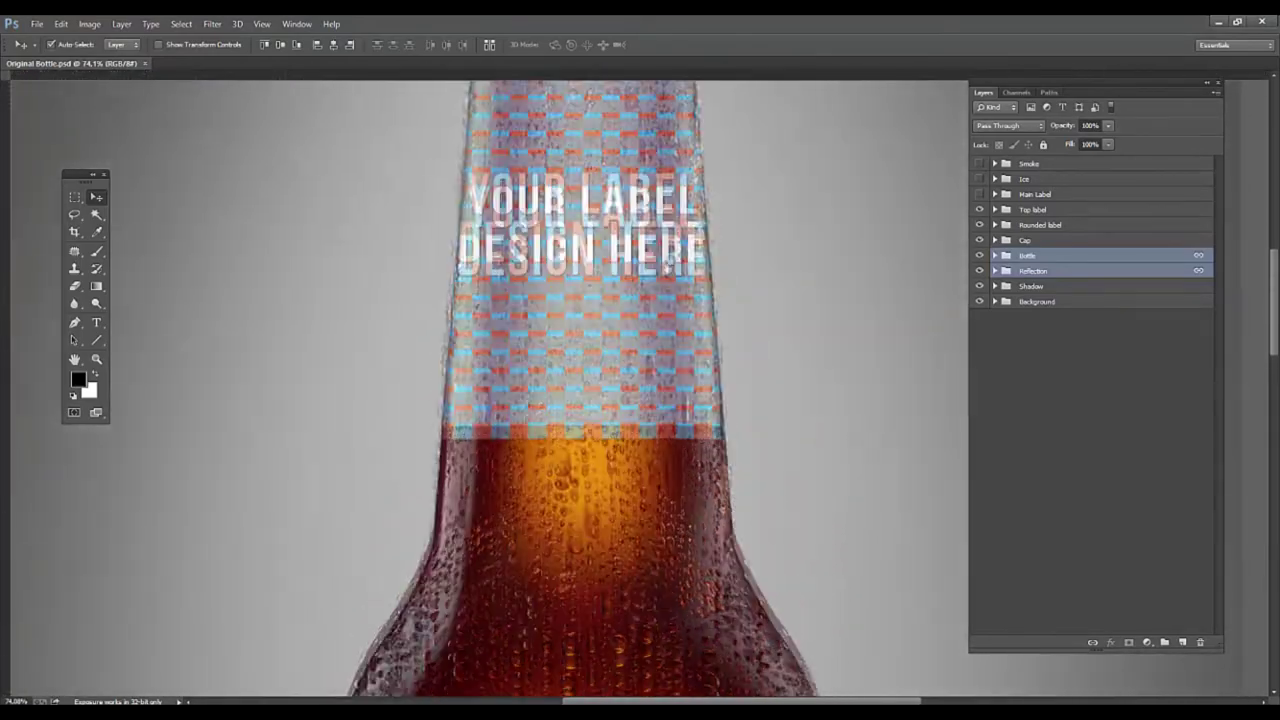
pyautogui.scroll(2, 667, 205)
pyautogui.scroll(2, 664, 220)
pyautogui.scroll(1, 661, 235)
pyautogui.scroll(1, 660, 245)
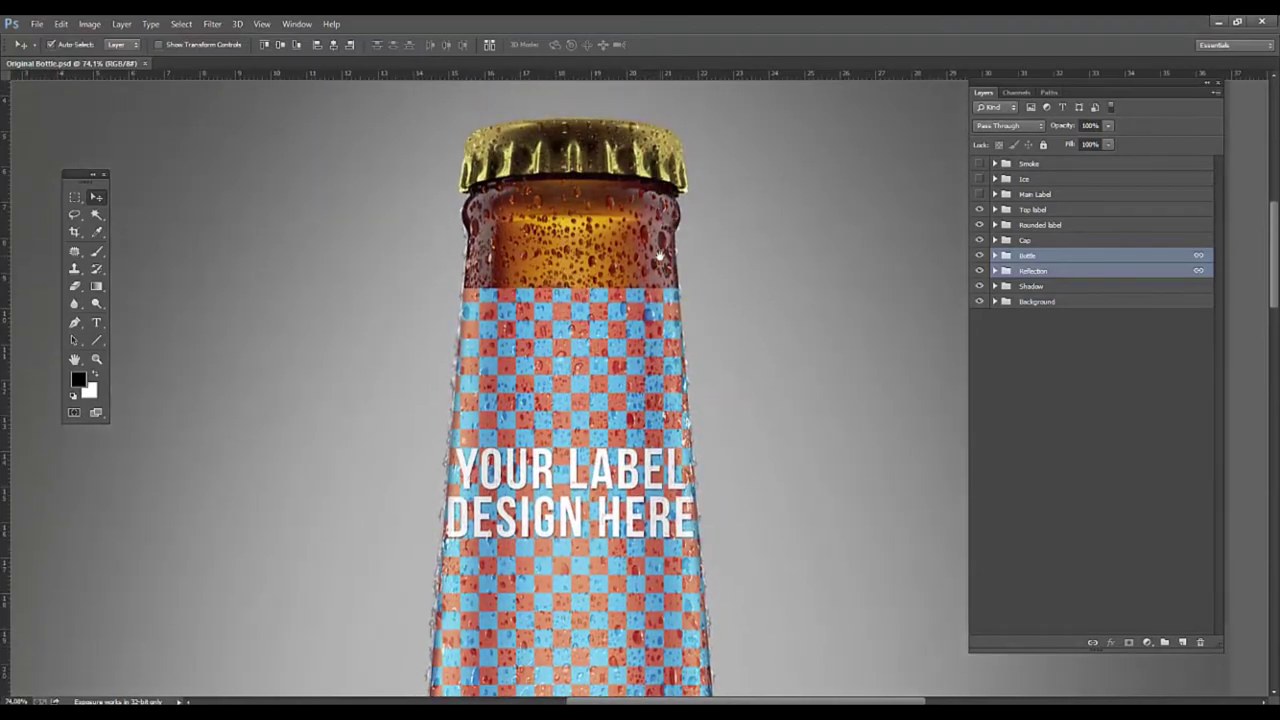
pyautogui.scroll(-3, 660, 260)
pyautogui.scroll(-3, 661, 290)
pyautogui.scroll(-1, 663, 342)
pyautogui.scroll(-1, 660, 325)
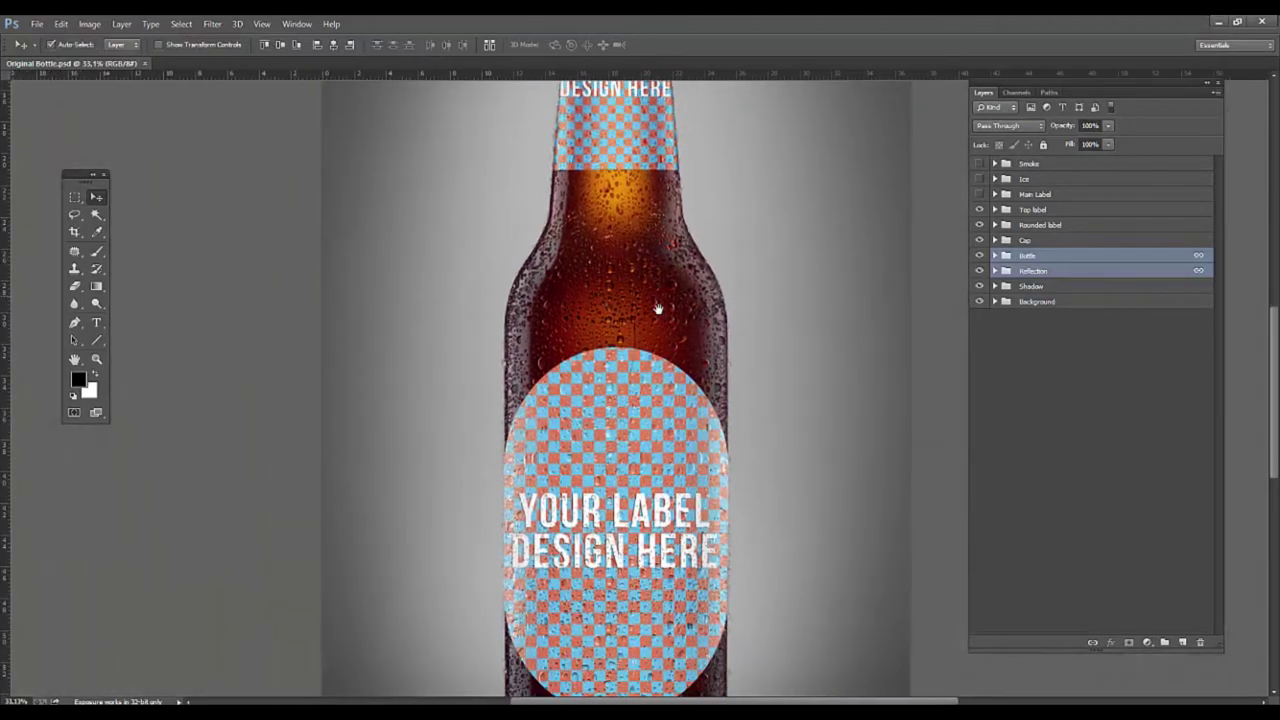
pyautogui.scroll(-1, 654, 306)
pyautogui.scroll(-2, 680, 308)
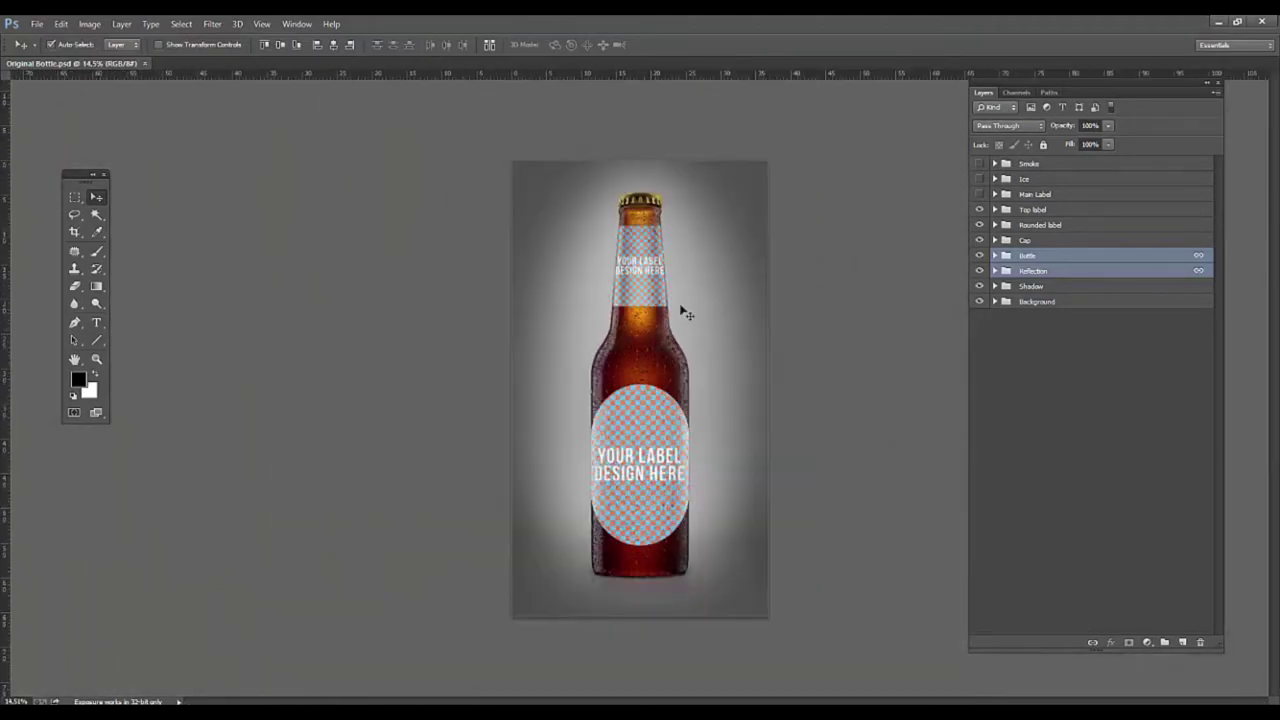
pyautogui.scroll(1, 690, 300)
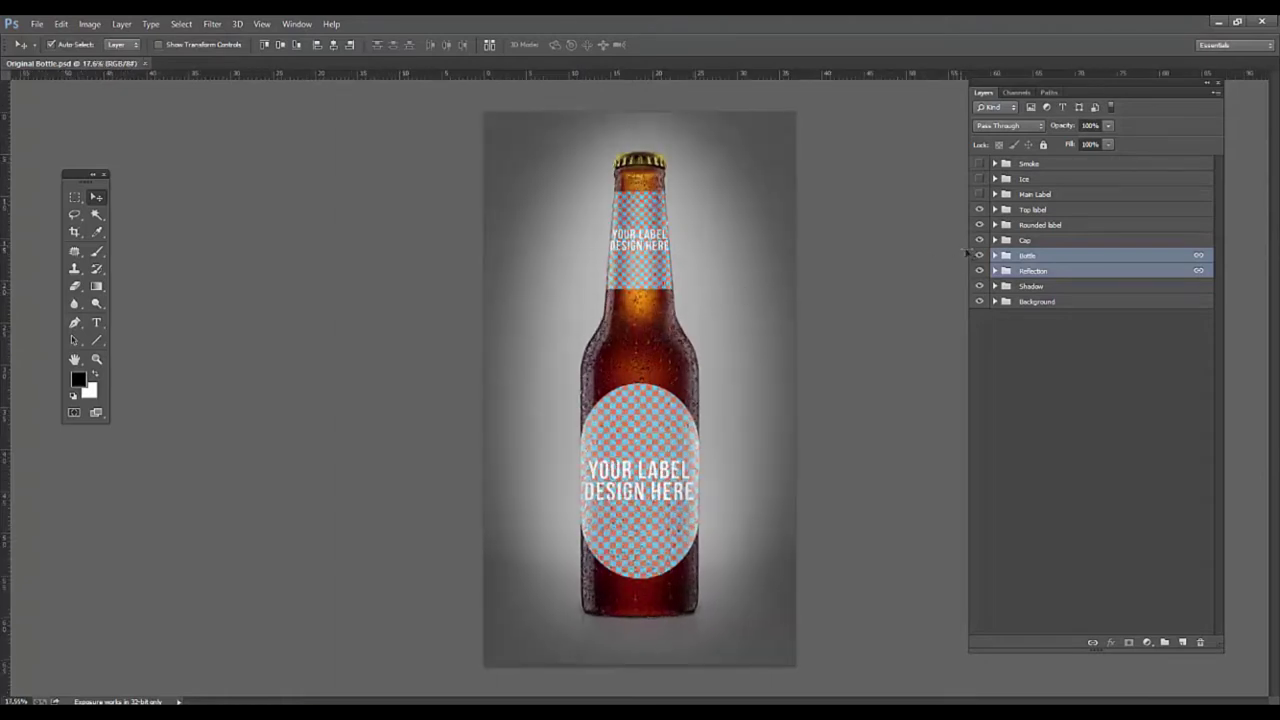
# - Hide the Top label and Rounded label layers and expand the Background group
pyautogui.click(980, 210)
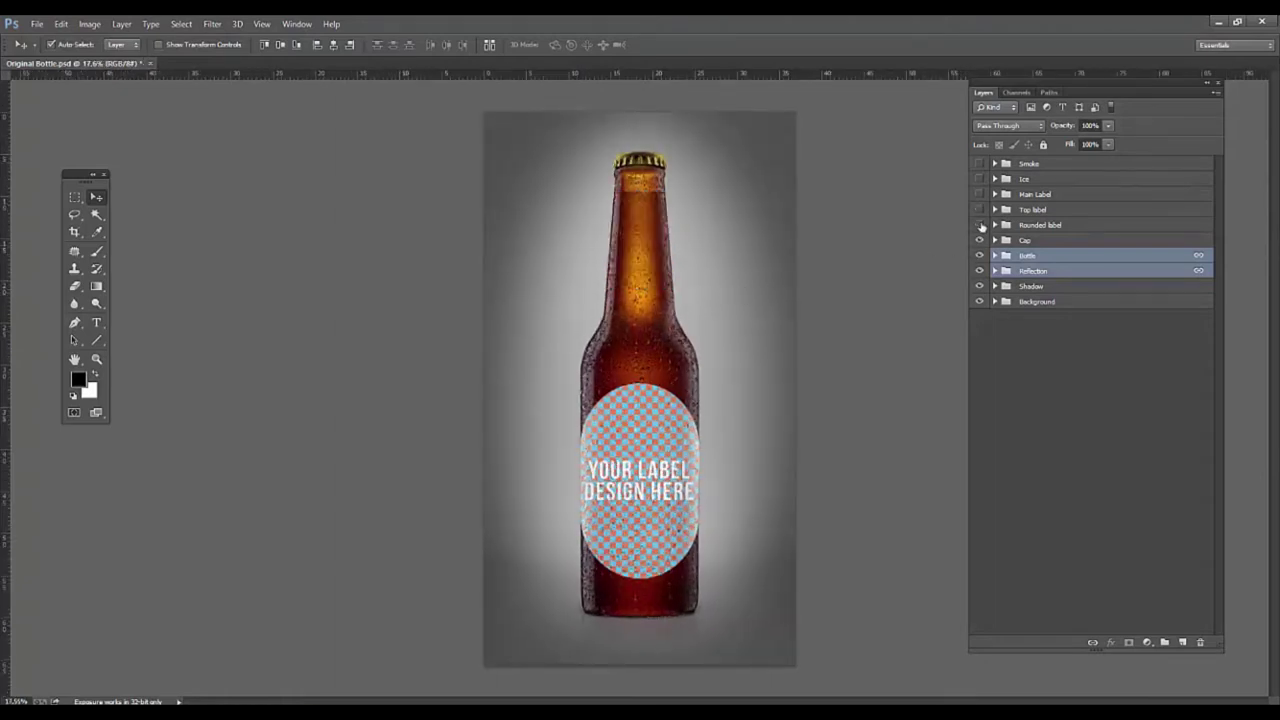
pyautogui.click(980, 225)
pyautogui.click(980, 240)
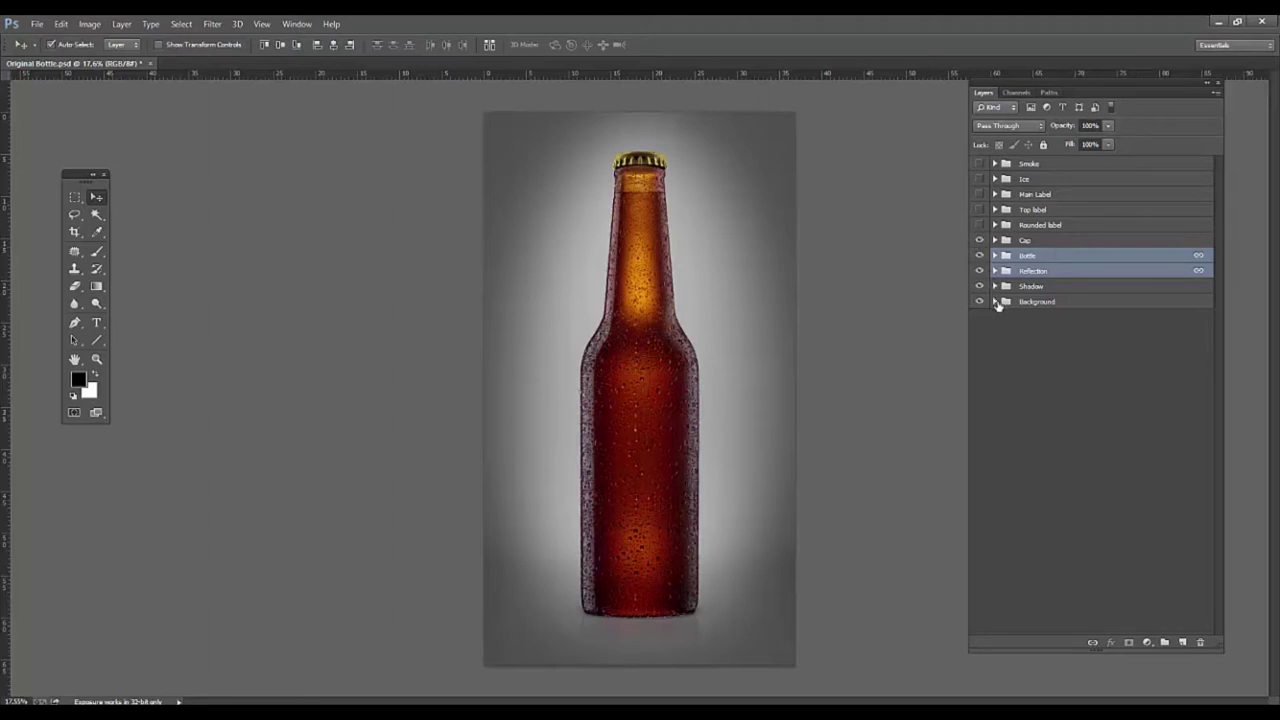
pyautogui.click(995, 302)
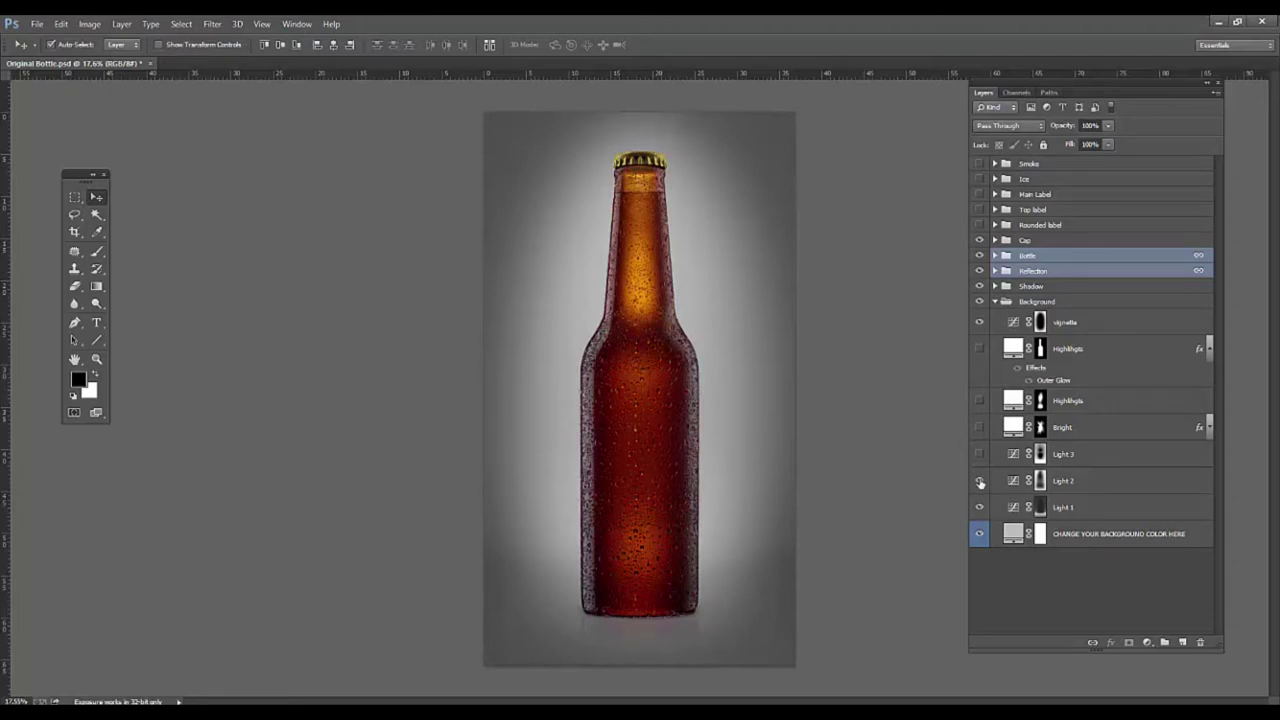
# - Change the background colour fill from grey to a deep cyan around #0a98cd
pyautogui.doubleClick(1013, 533)
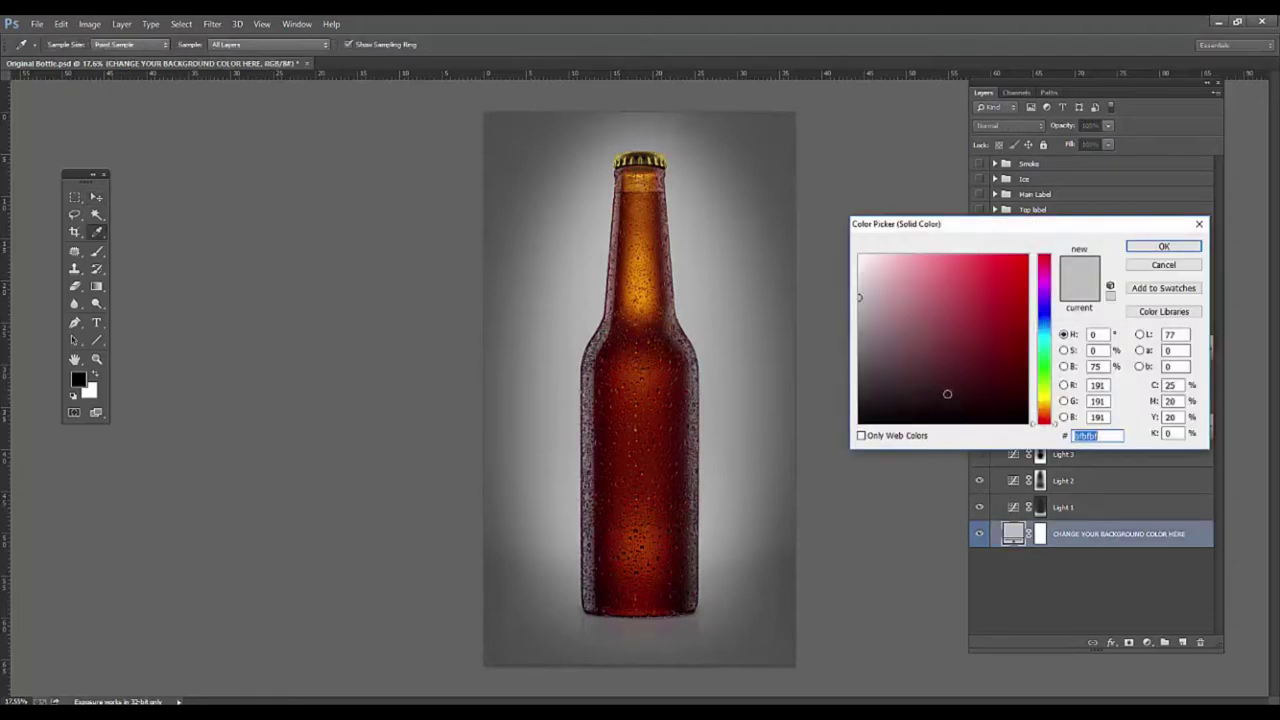
pyautogui.click(1046, 343)
pyautogui.moveTo(1047, 344); pyautogui.dragTo(1046, 337)
pyautogui.click(1028, 290)
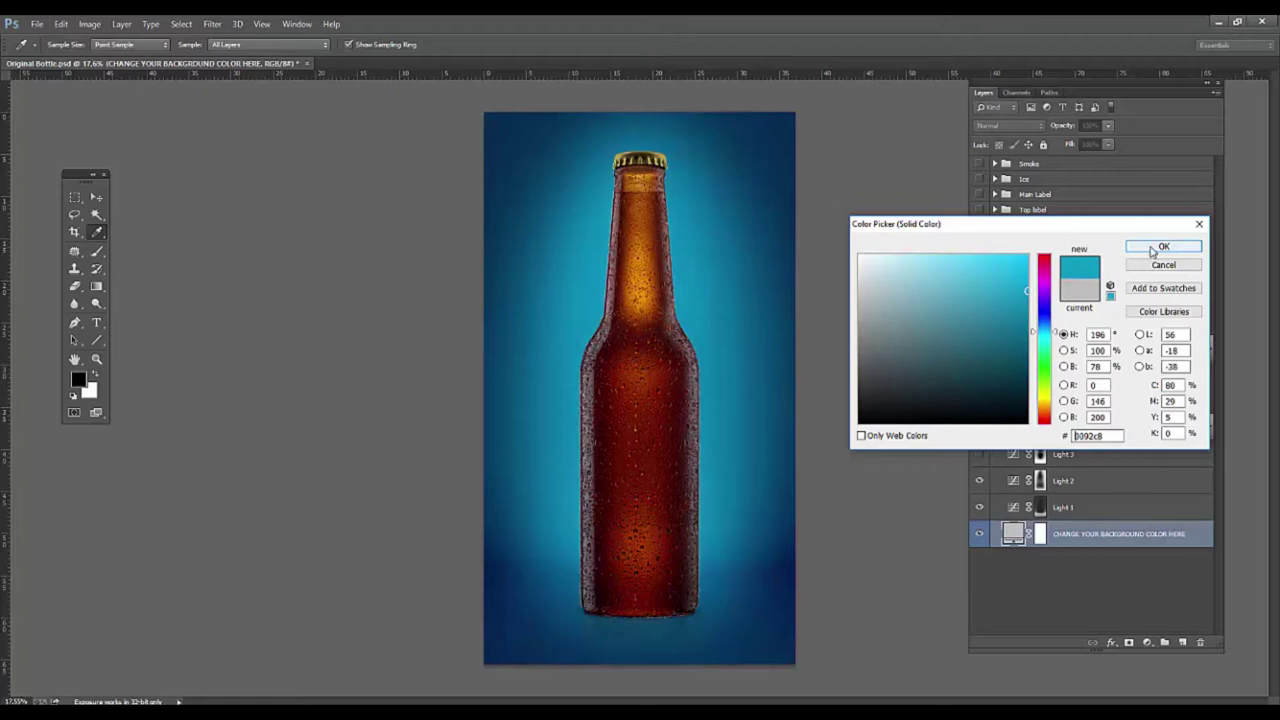
pyautogui.click(1024, 261)
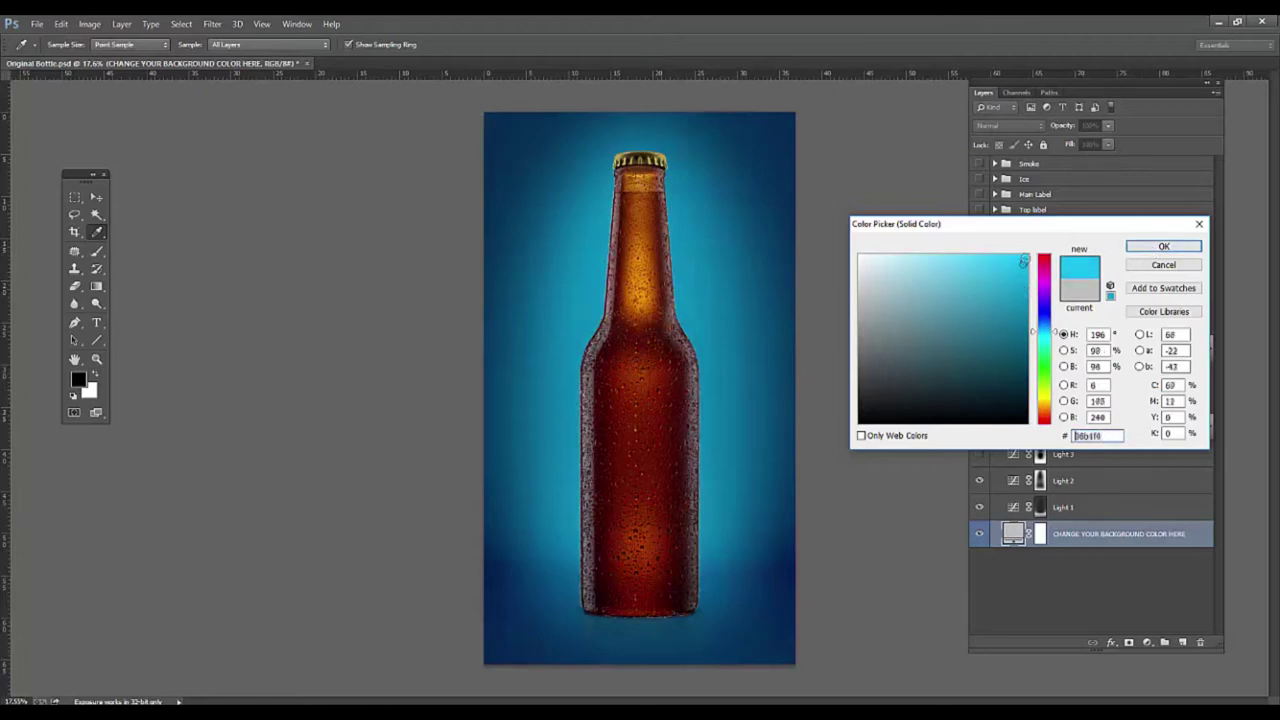
pyautogui.moveTo(1024, 261); pyautogui.dragTo(1027, 257)
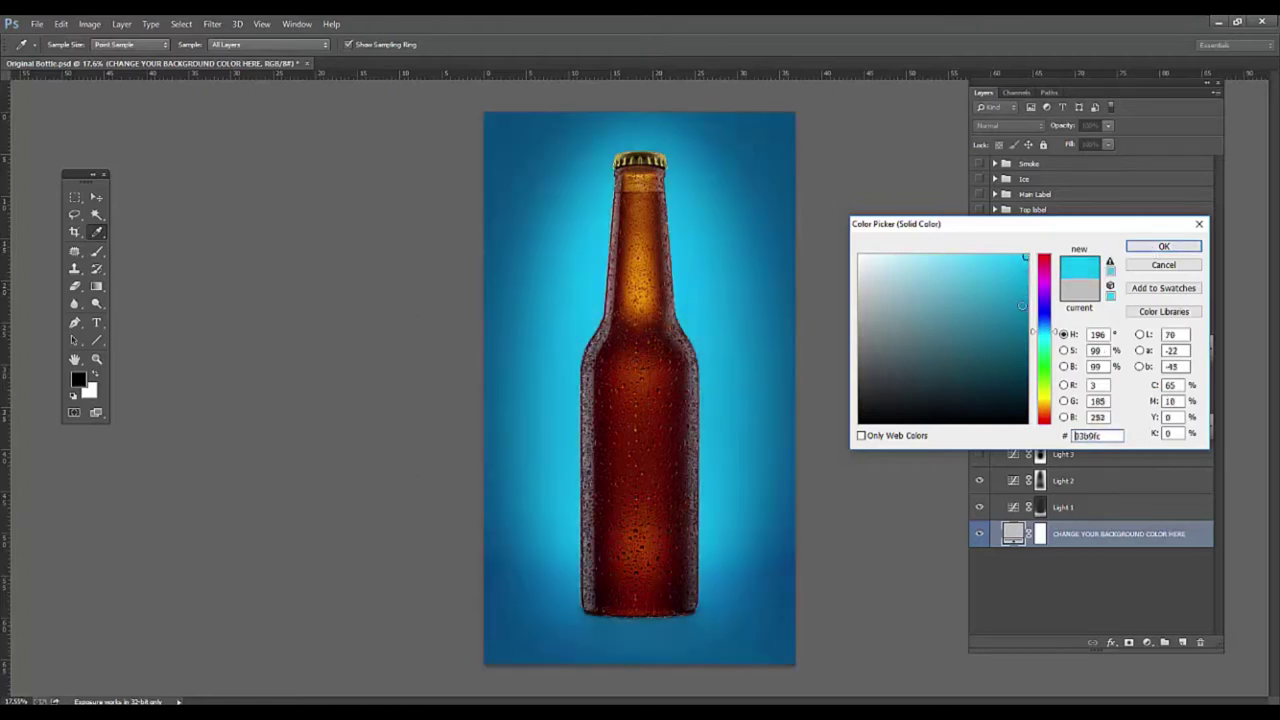
pyautogui.moveTo(1021, 305); pyautogui.dragTo(1019, 286)
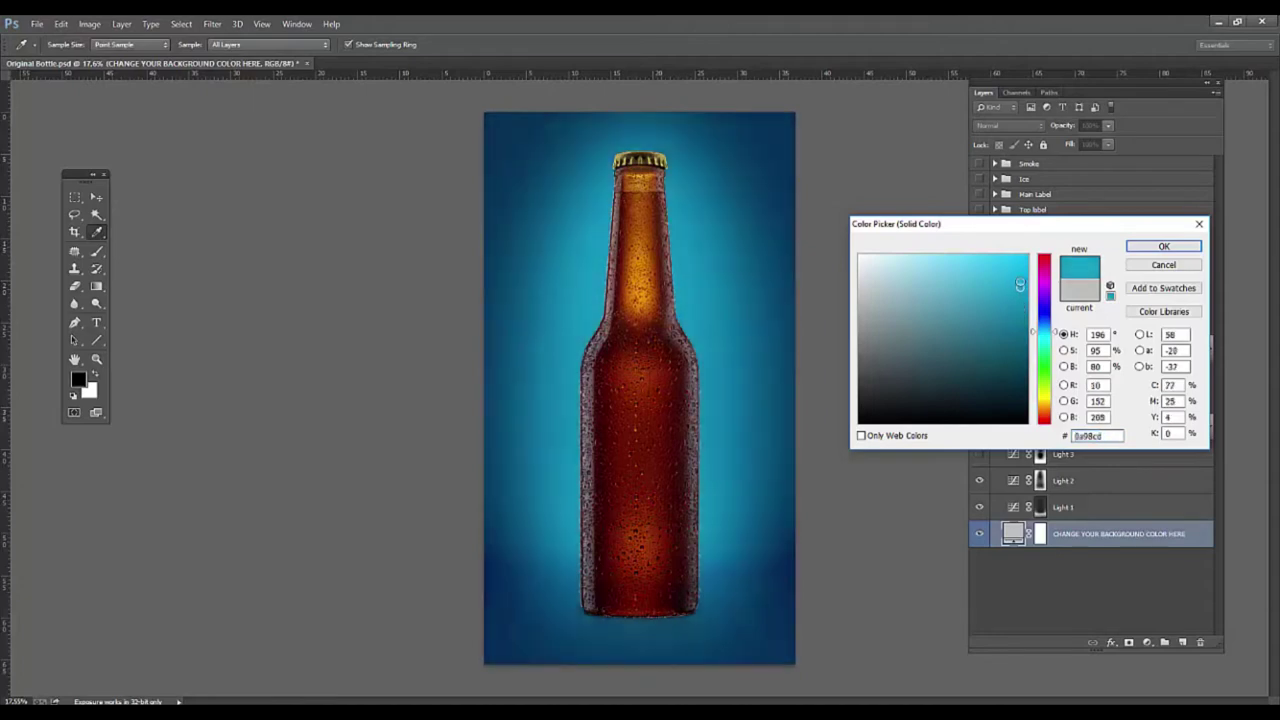
pyautogui.click(1163, 246)
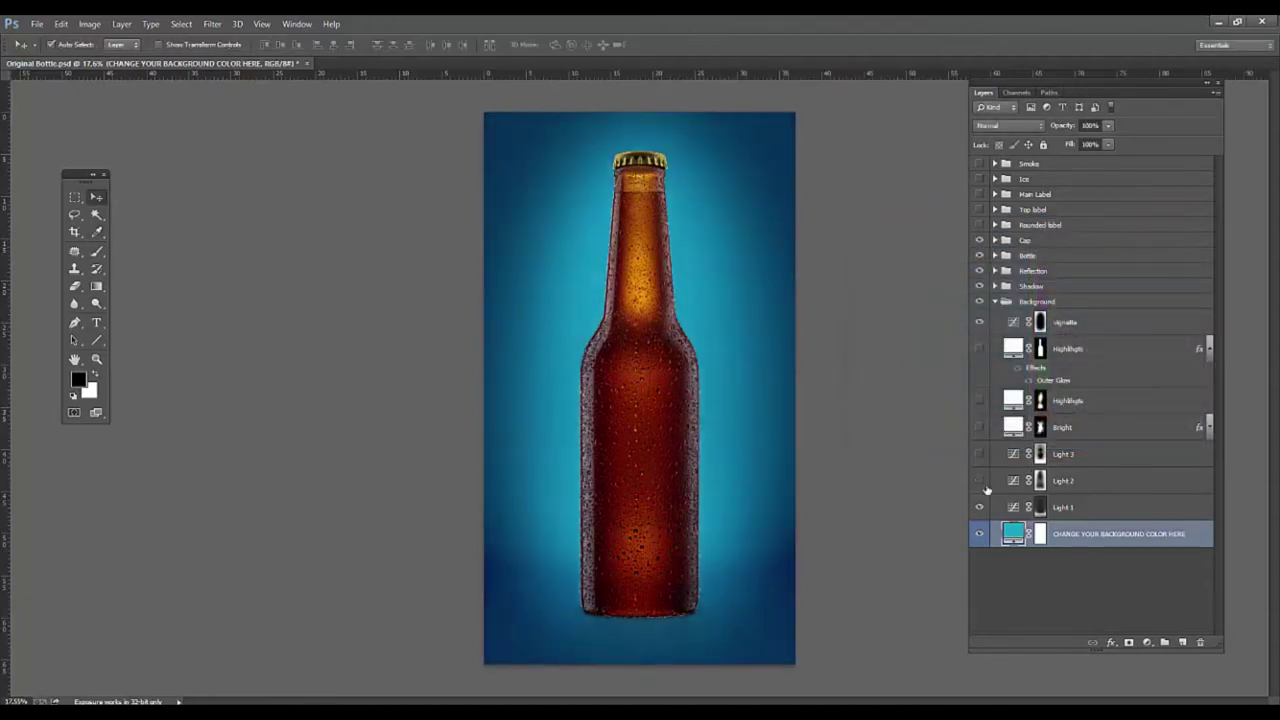
# - Turn on Light 2, Bright and the Highlights layers for a cyan glow, leaving Light 3 off
pyautogui.click(980, 481)
pyautogui.click(1080, 509)
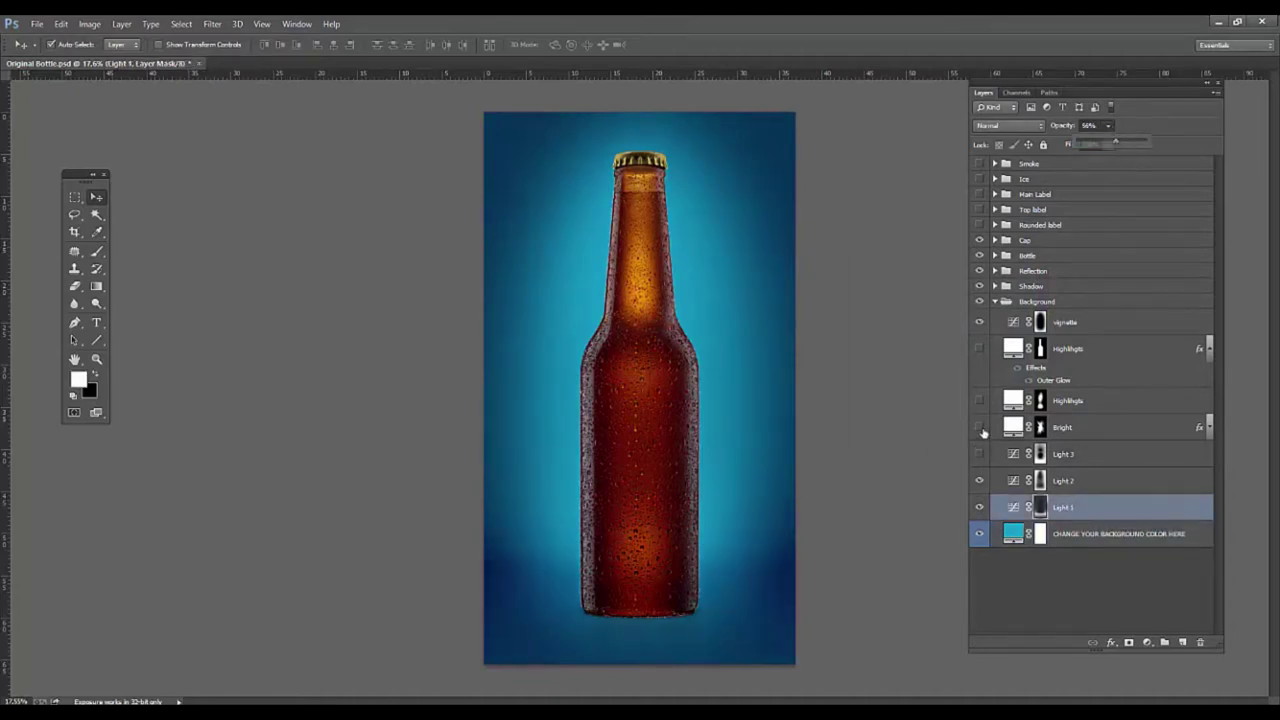
pyautogui.click(980, 428)
pyautogui.click(980, 454)
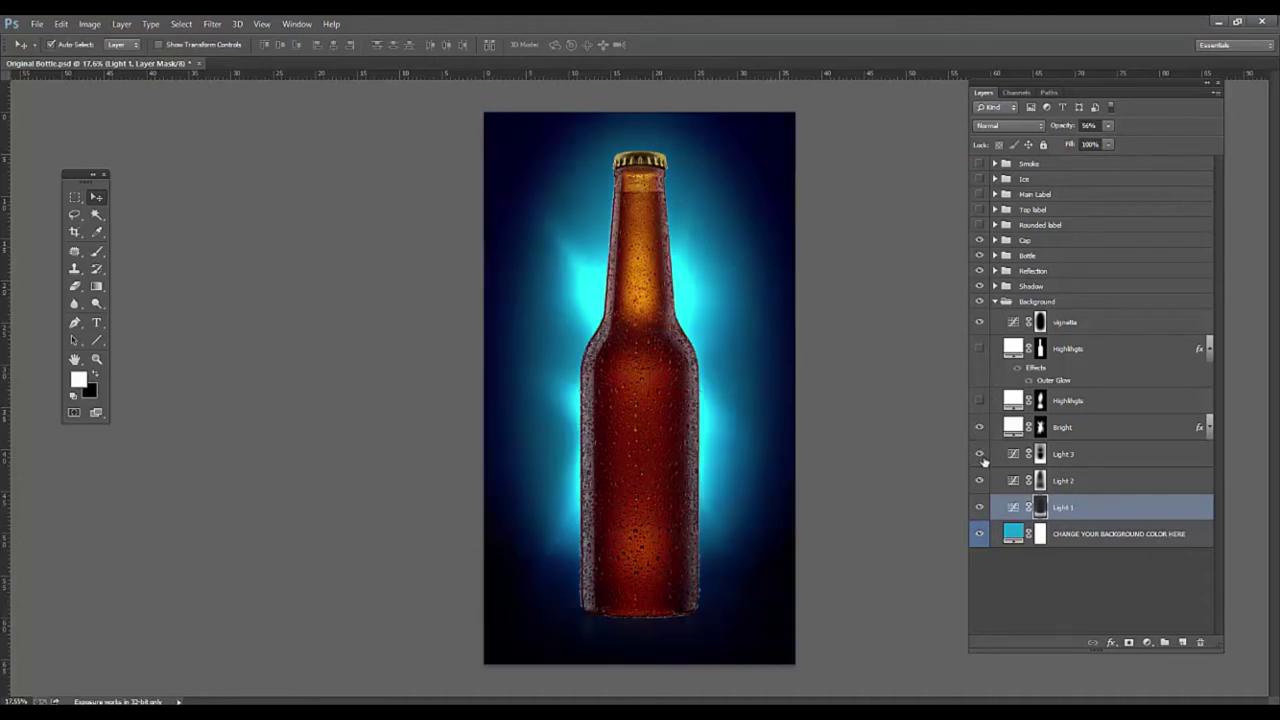
pyautogui.click(980, 454)
pyautogui.click(980, 401)
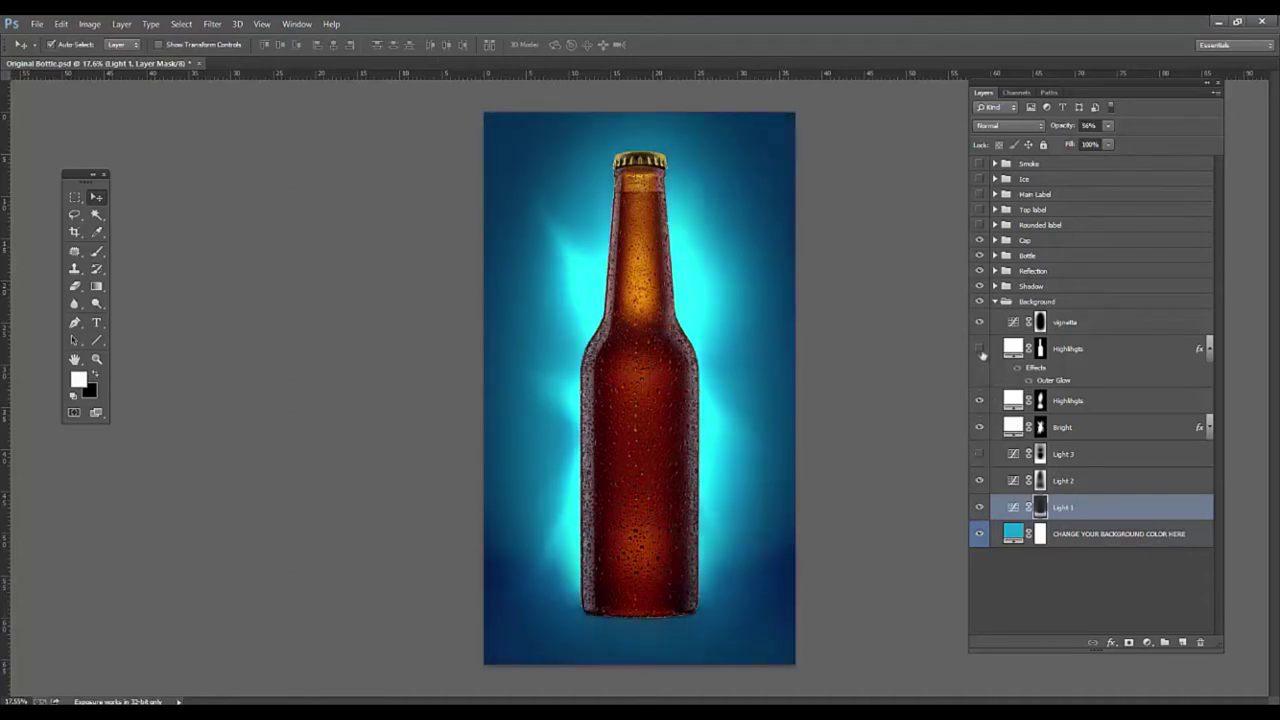
pyautogui.click(980, 348)
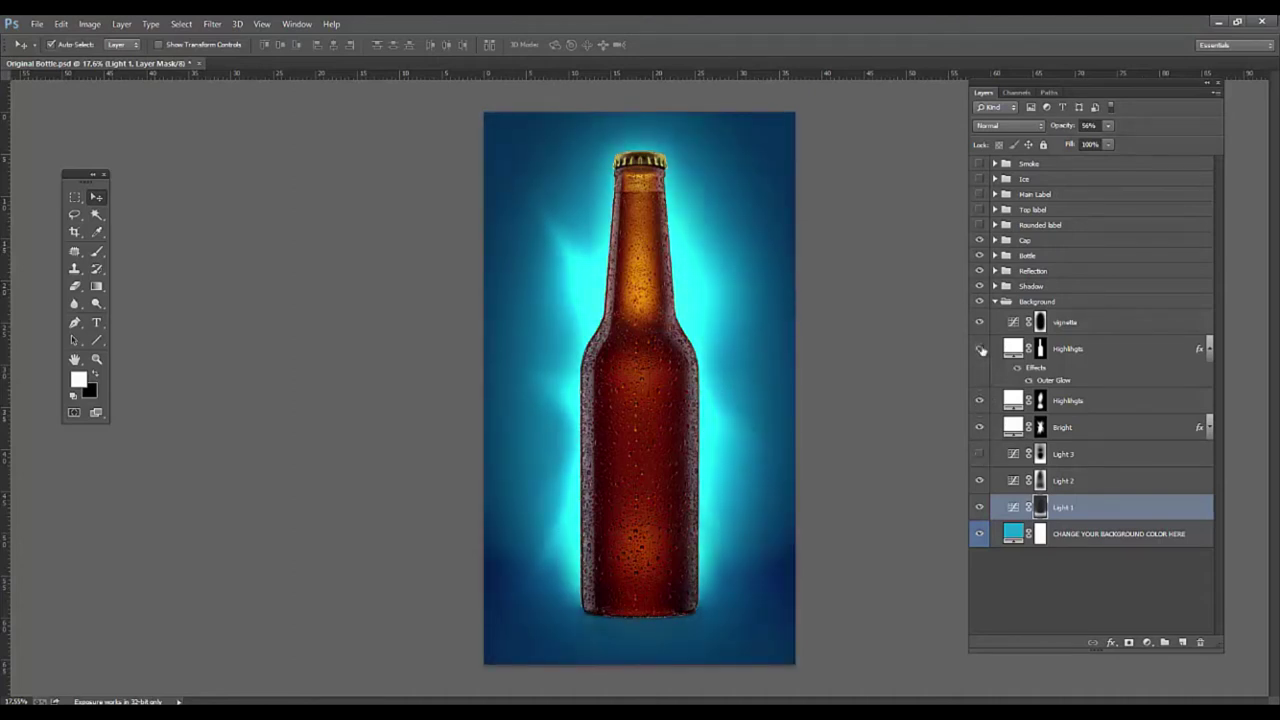
pyautogui.click(980, 348)
# - Zoom in on the glowing bottle and collapse the Background group
pyautogui.scroll(1, 877, 374)
pyautogui.scroll(1, 877, 374)
pyautogui.scroll(1, 900, 385)
pyautogui.scroll(1, 939, 400)
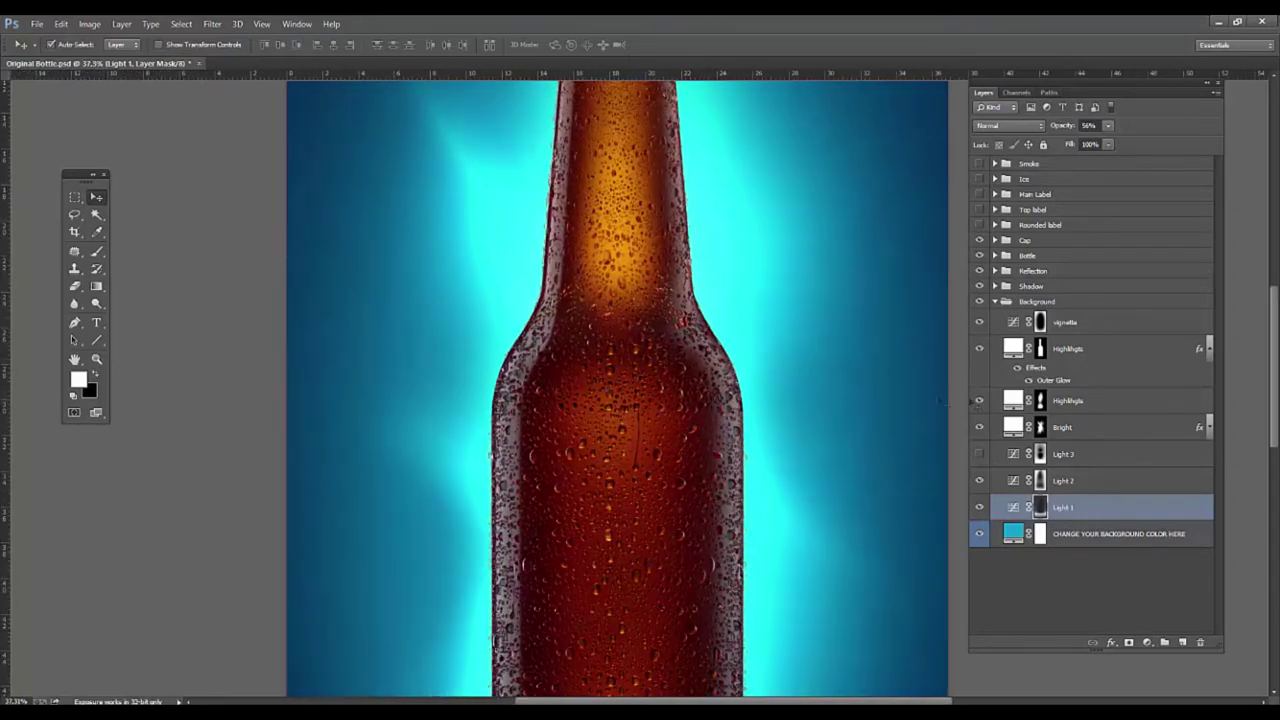
pyautogui.click(994, 302)
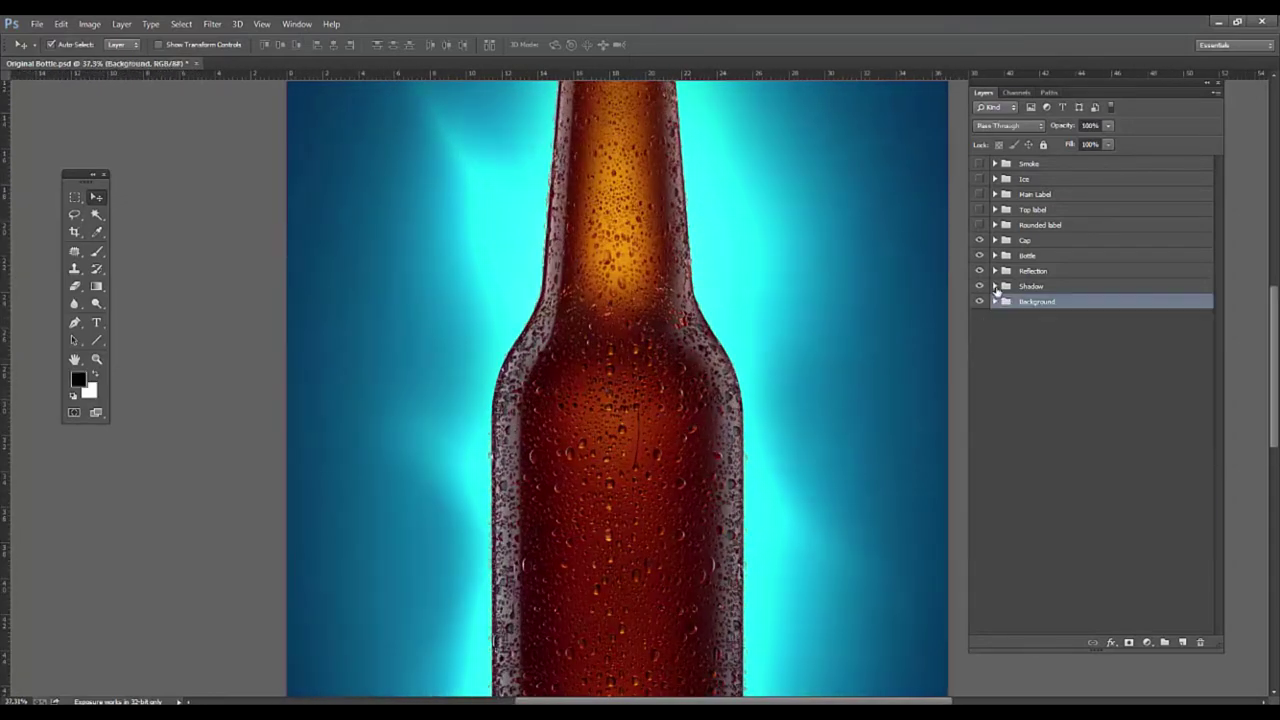
# - Expand the Shadow group to check its layer
pyautogui.click(994, 286)
pyautogui.scroll(-1, 765, 410)
pyautogui.scroll(-2, 675, 600)
pyautogui.scroll(1, 643, 665)
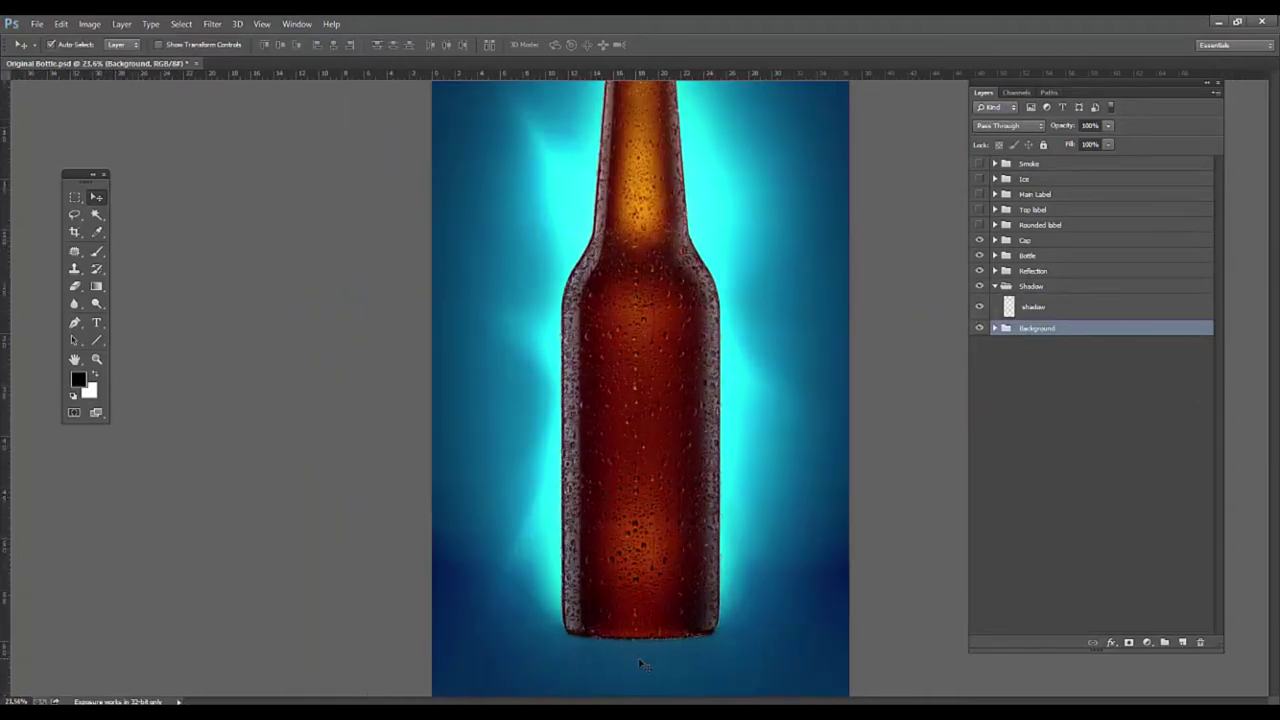
pyautogui.scroll(2, 643, 665)
pyautogui.scroll(1, 700, 650)
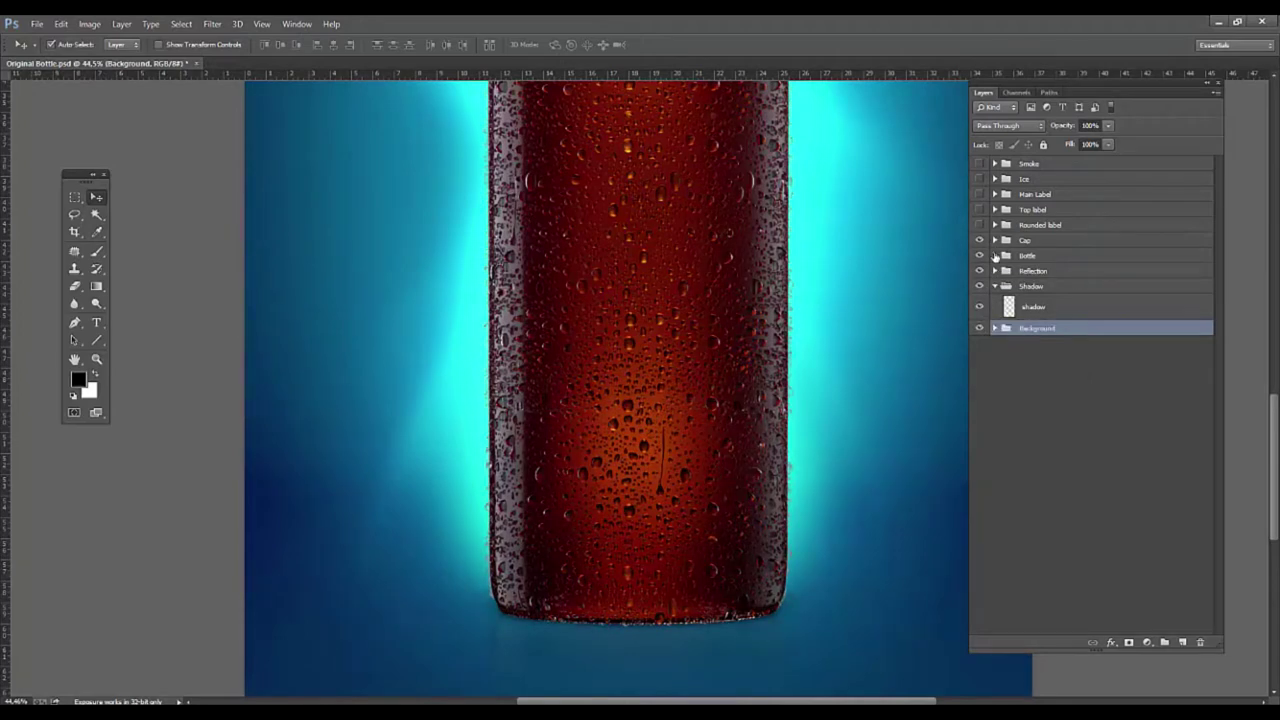
# - Enable the 'with water drops' reflection layer while keeping the bottle's water drops visible
pyautogui.click(995, 256)
pyautogui.click(981, 277)
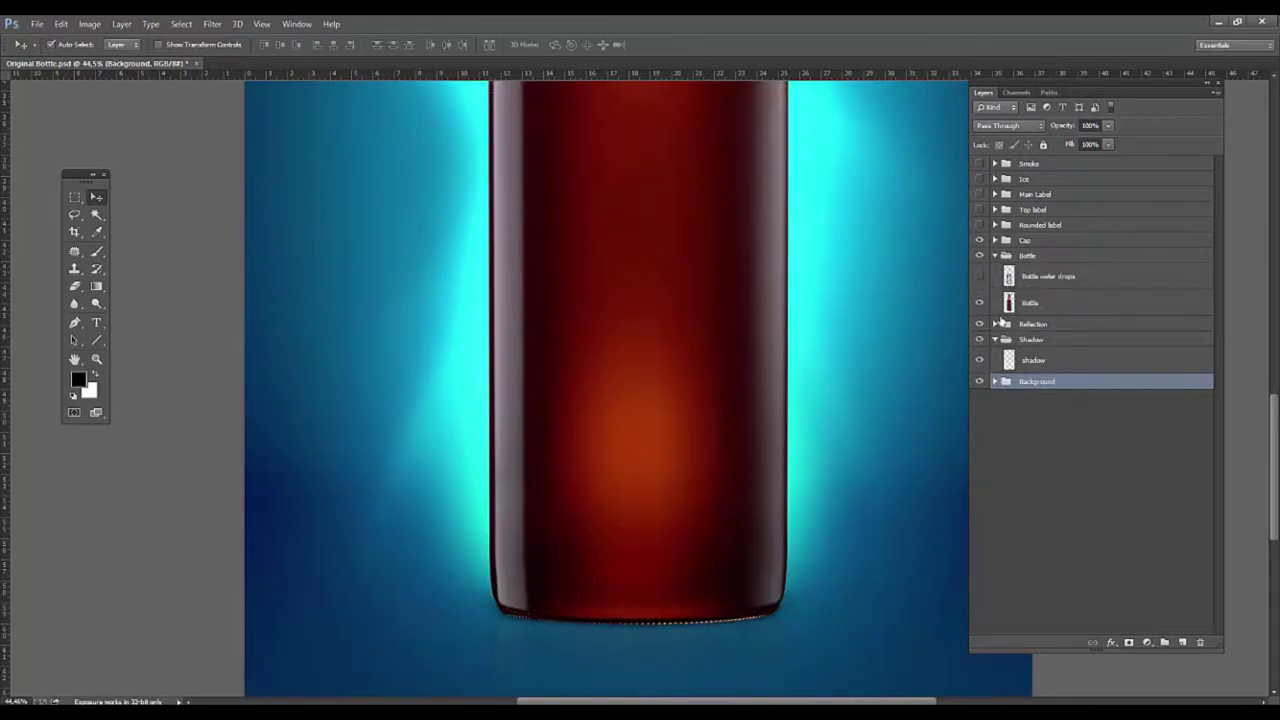
pyautogui.click(995, 324)
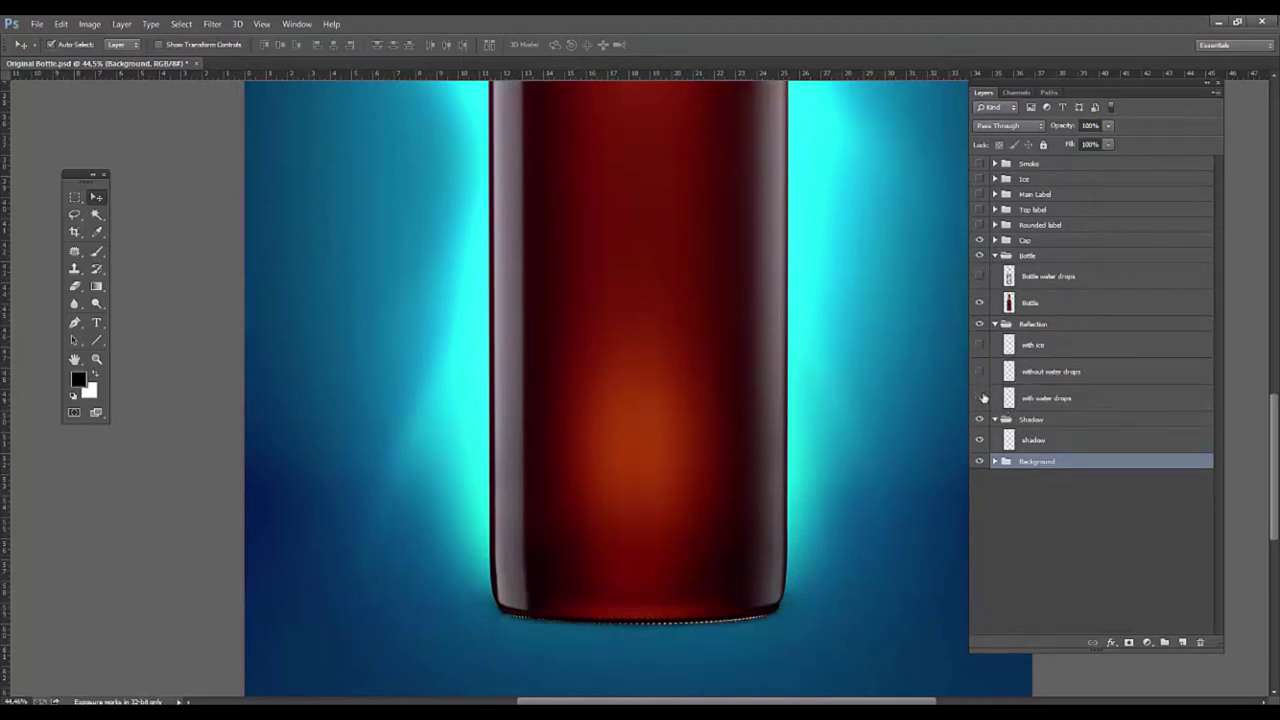
pyautogui.click(980, 398)
pyautogui.click(980, 276)
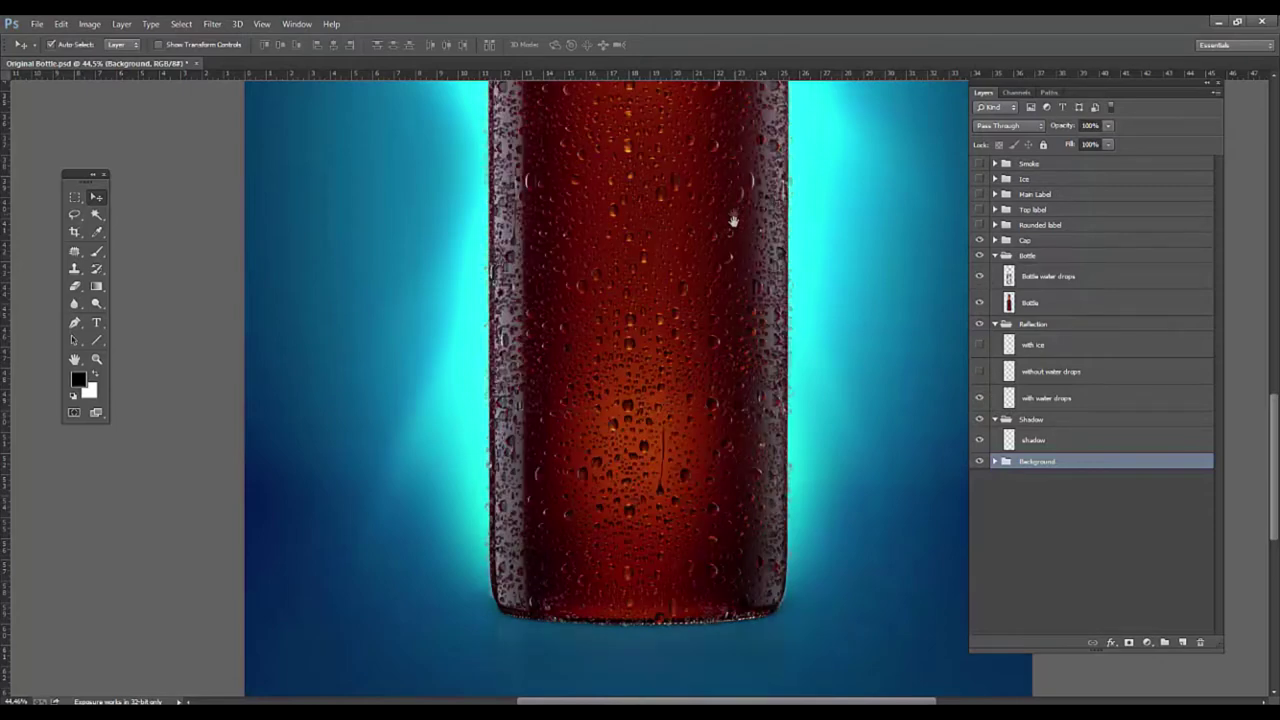
pyautogui.scroll(-2, 733, 220)
pyautogui.scroll(-2, 723, 286)
pyautogui.scroll(-2, 734, 294)
pyautogui.scroll(-2, 900, 296)
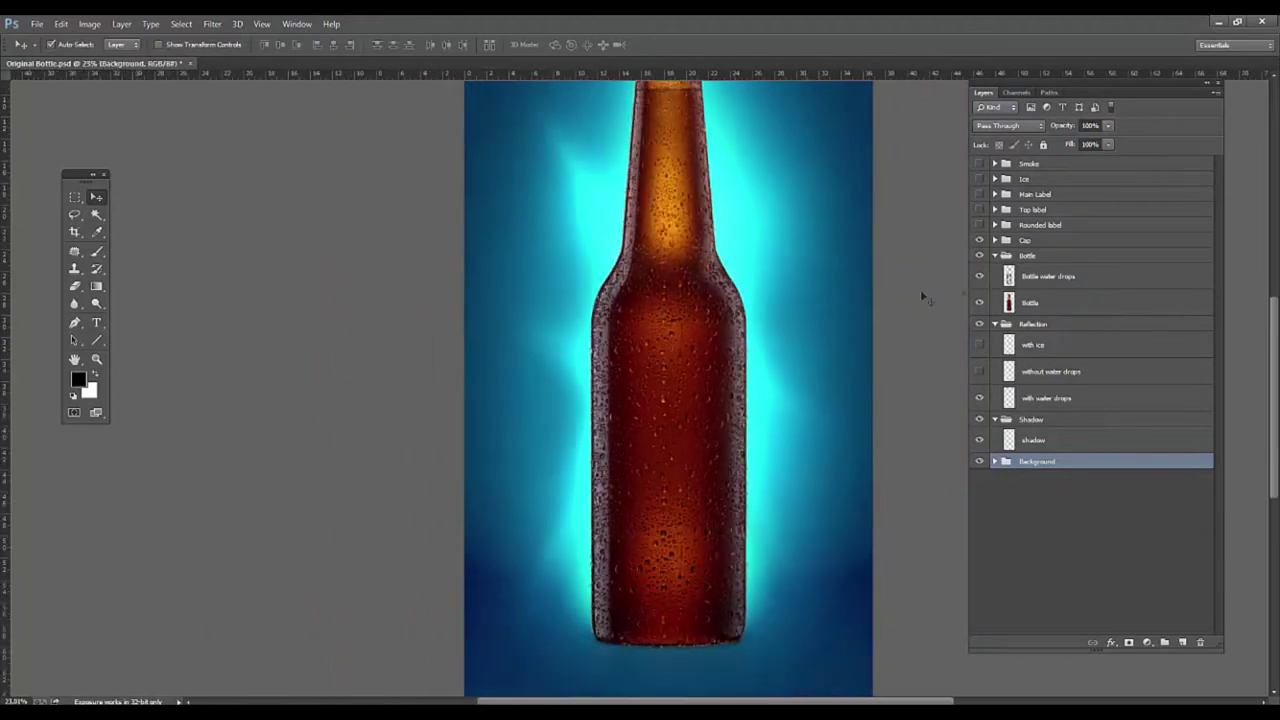
# - Expand the Cap group and hide the cap's Water drops layer
pyautogui.click(995, 256)
pyautogui.click(995, 241)
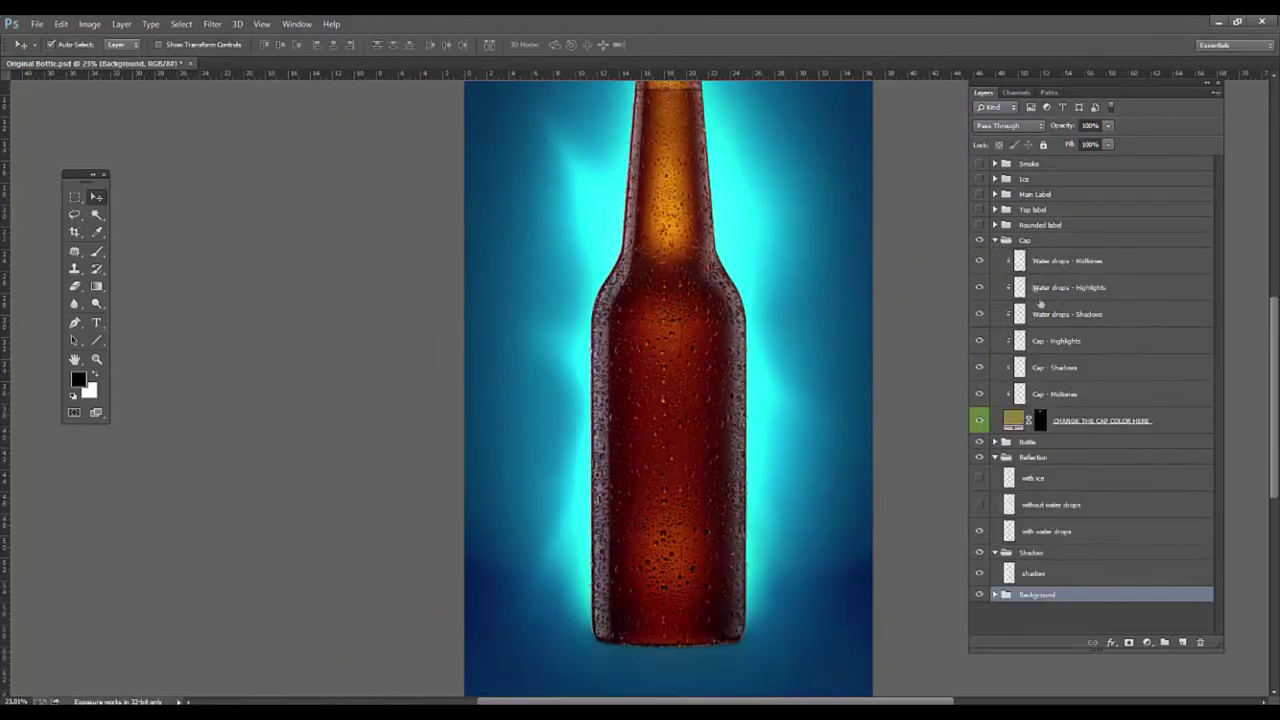
pyautogui.scroll(2, 794, 323)
pyautogui.scroll(1, 760, 300)
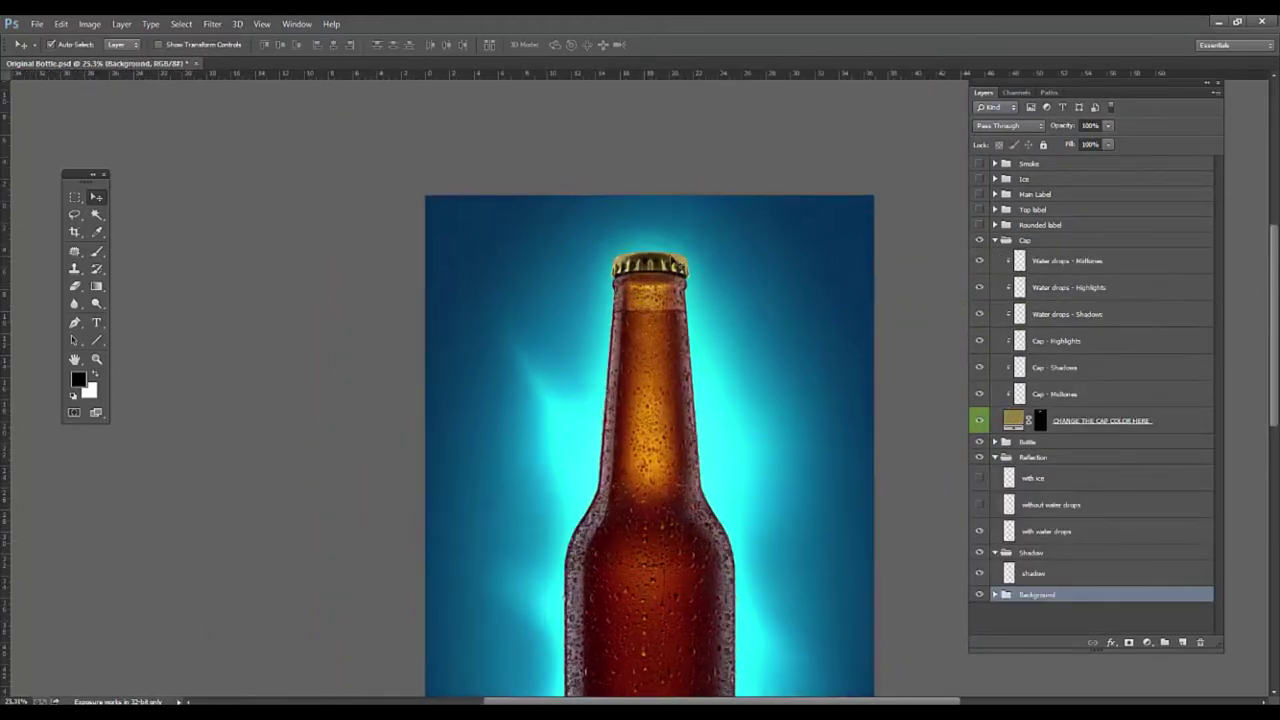
pyautogui.scroll(2, 660, 258)
pyautogui.scroll(2, 660, 258)
pyautogui.scroll(2, 667, 264)
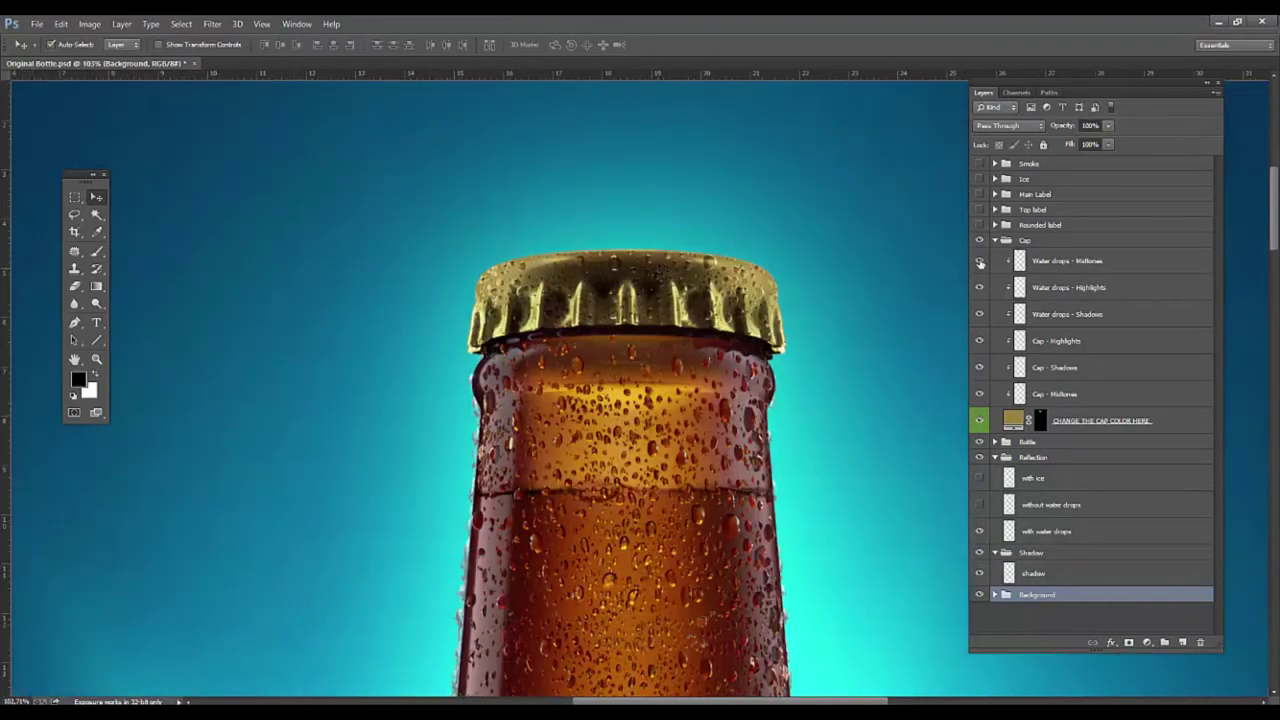
pyautogui.moveTo(980, 263)
pyautogui.mouseDown()
pyautogui.moveTo(983, 322)
pyautogui.moveTo(979, 263)
pyautogui.mouseUp()
# - Change the cap colour fill from gold to a saturated blue
pyautogui.doubleClick(1025, 421)
pyautogui.moveTo(1048, 322)
pyautogui.mouseDown()
pyautogui.moveTo(1051, 333)
pyautogui.moveTo(1003, 286)
pyautogui.mouseUp()
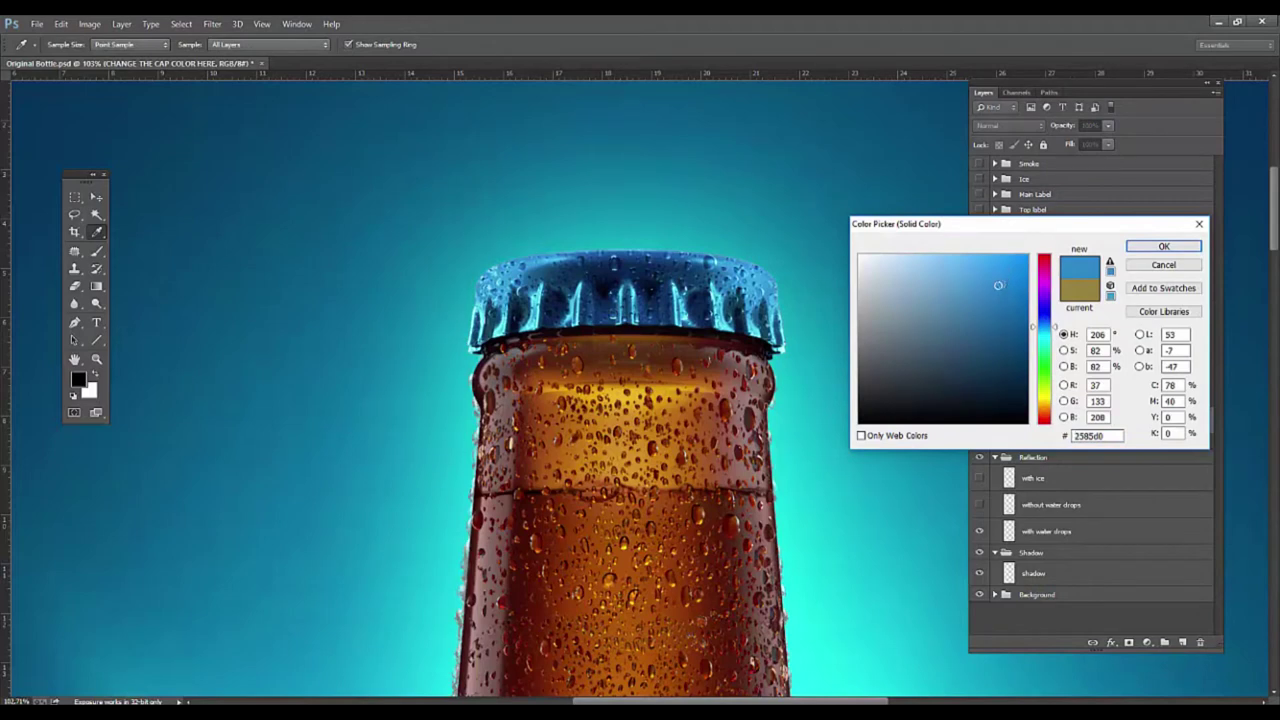
pyautogui.click(1000, 287)
pyautogui.moveTo(997, 320); pyautogui.dragTo(1003, 287)
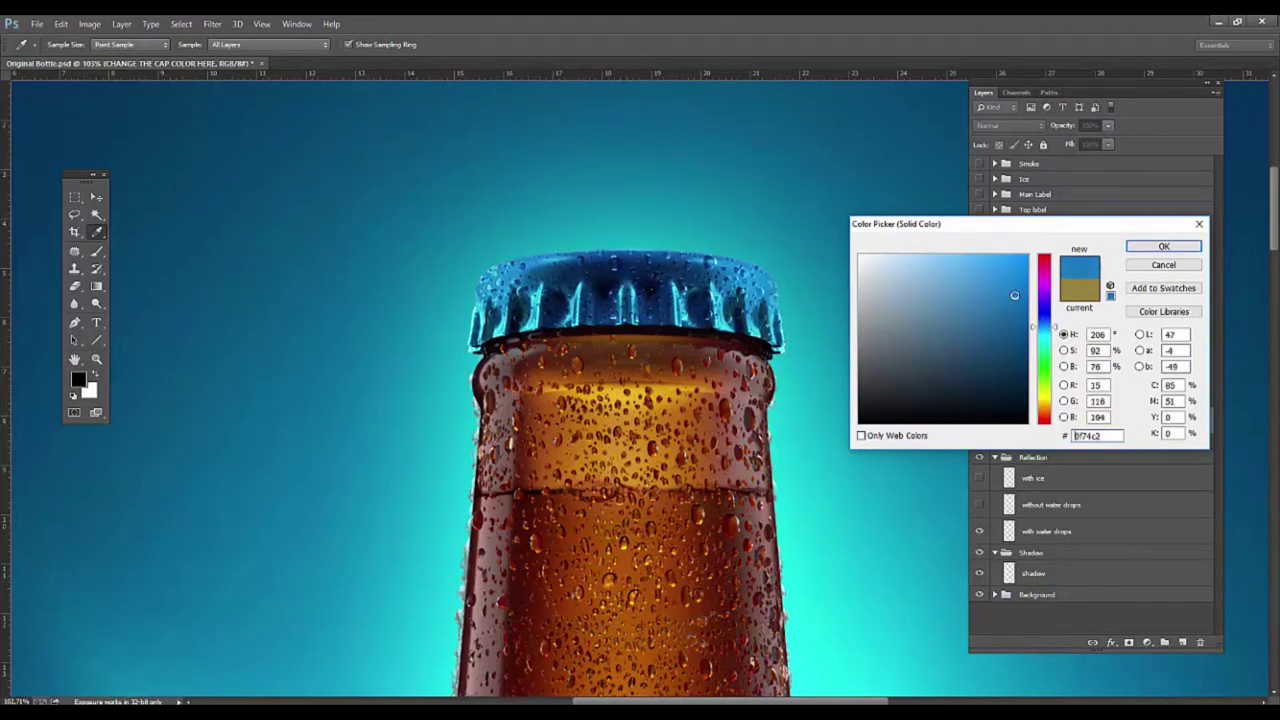
pyautogui.click(942, 297)
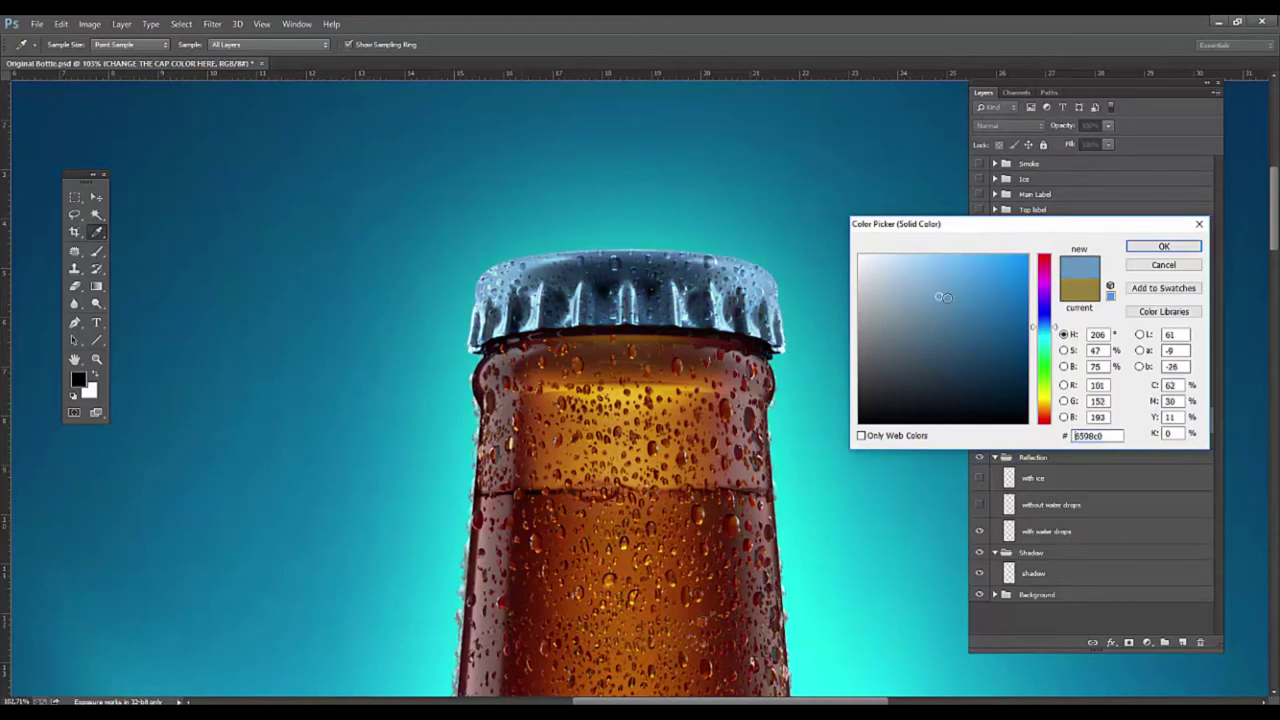
pyautogui.click(1006, 305)
pyautogui.moveTo(1003, 313); pyautogui.dragTo(1001, 311)
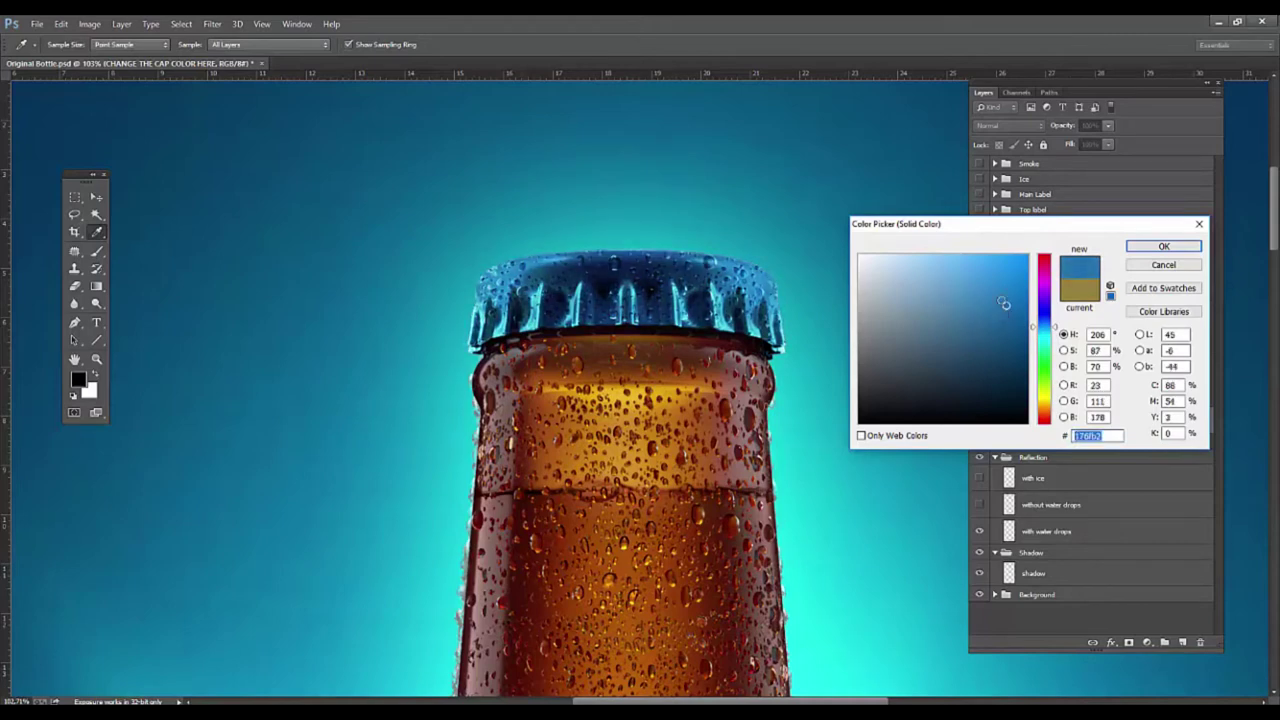
pyautogui.click(1150, 248)
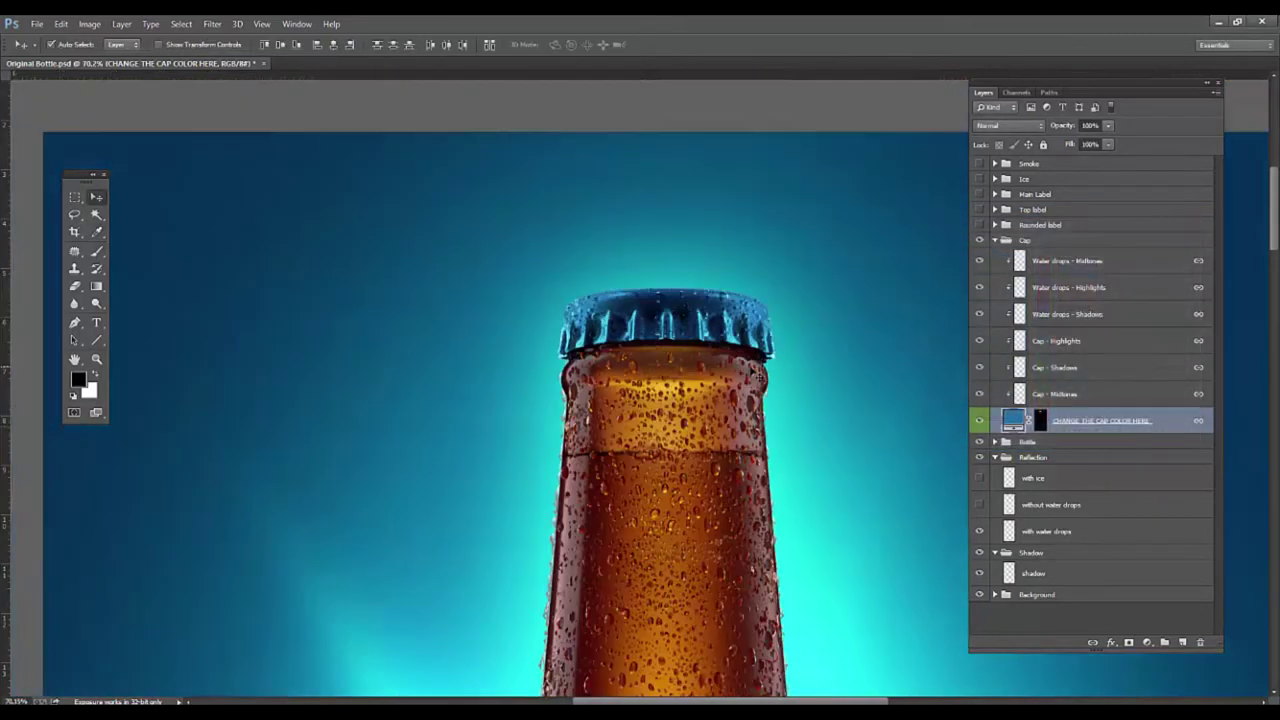
# - Compare the cap with its colour fill toggled, then collapse the Cap group
pyautogui.scroll(-5, 700, 298)
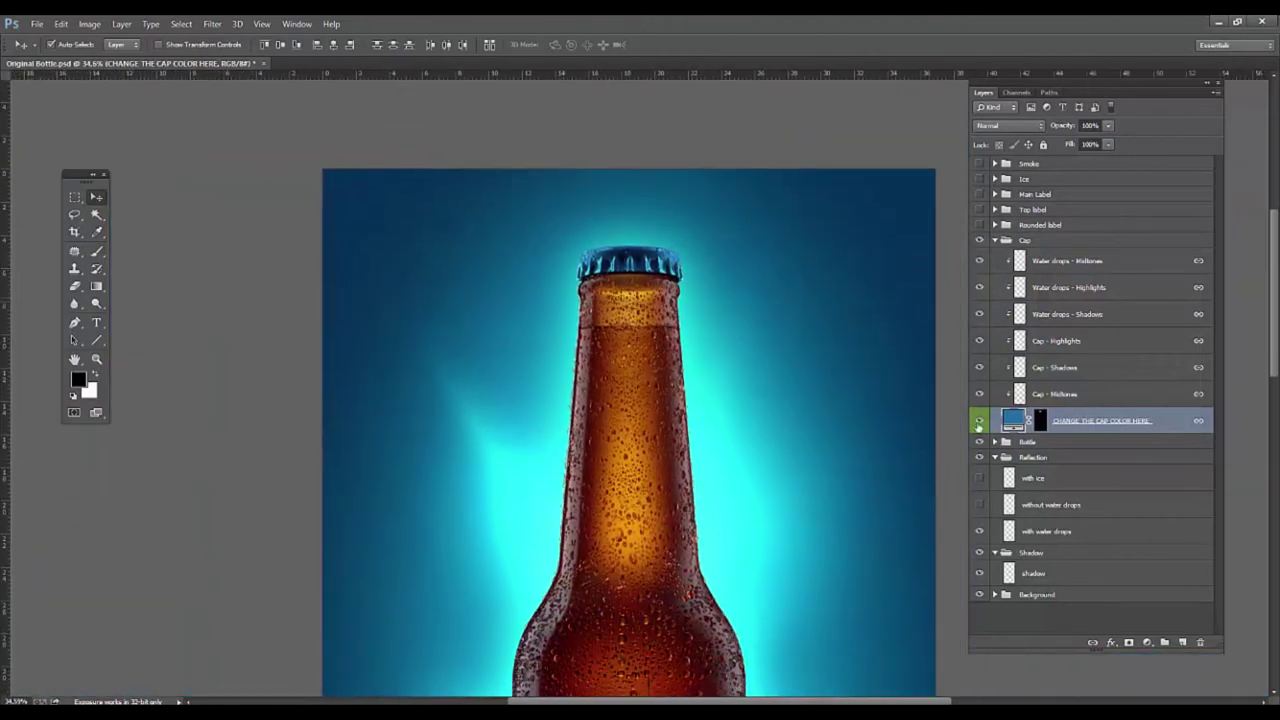
pyautogui.click(979, 421)
pyautogui.scroll(-2, 757, 400)
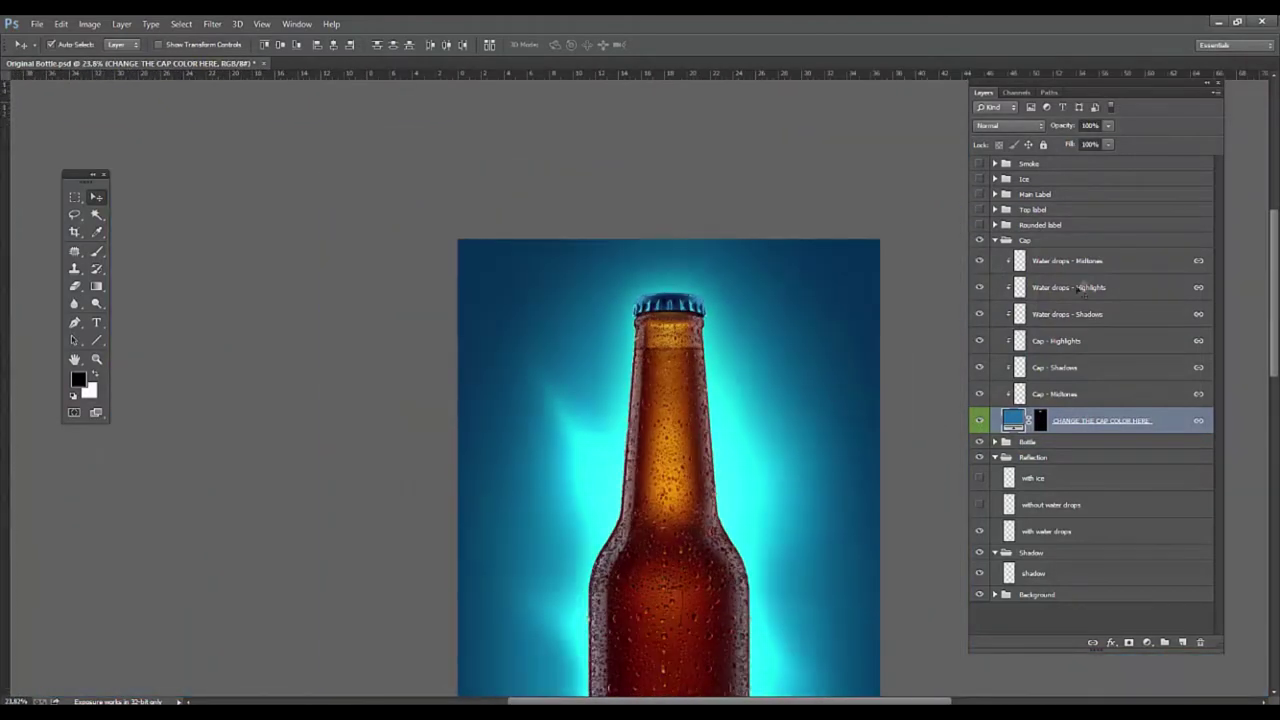
pyautogui.click(994, 240)
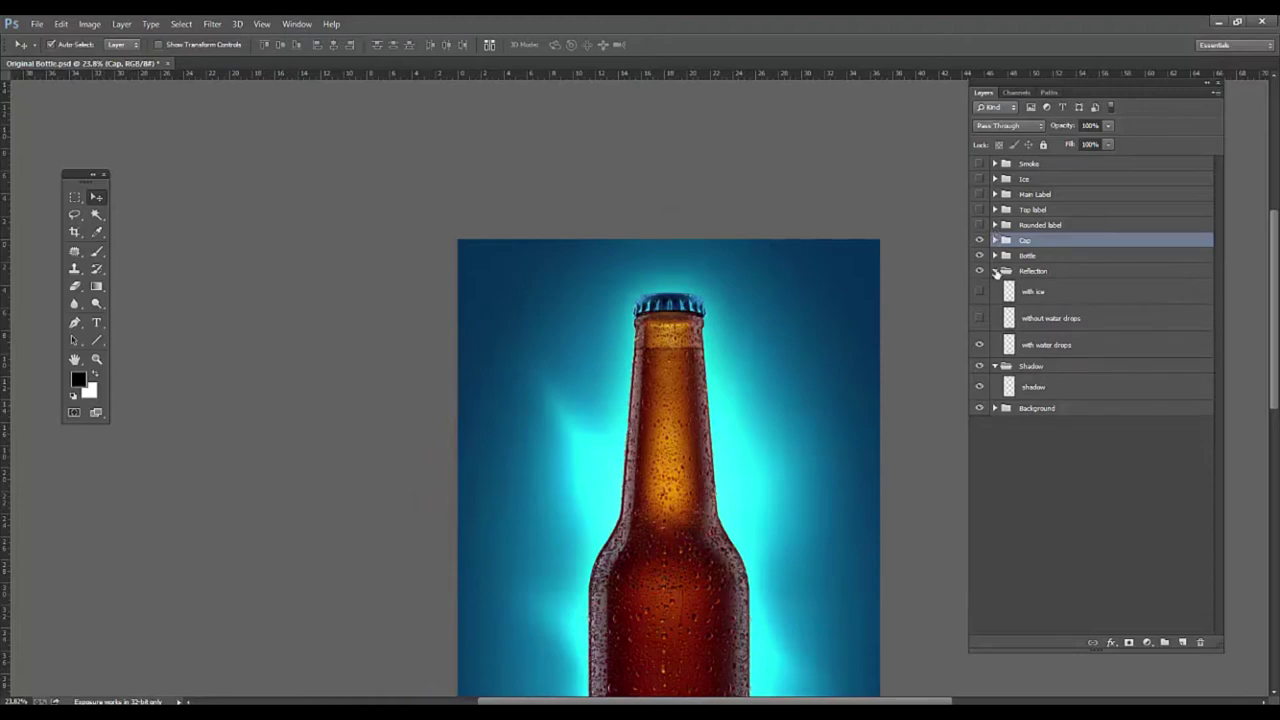
# - Collapse the Reflection group, show the Rounded label, and expand its layers
pyautogui.click(995, 271)
pyautogui.click(979, 225)
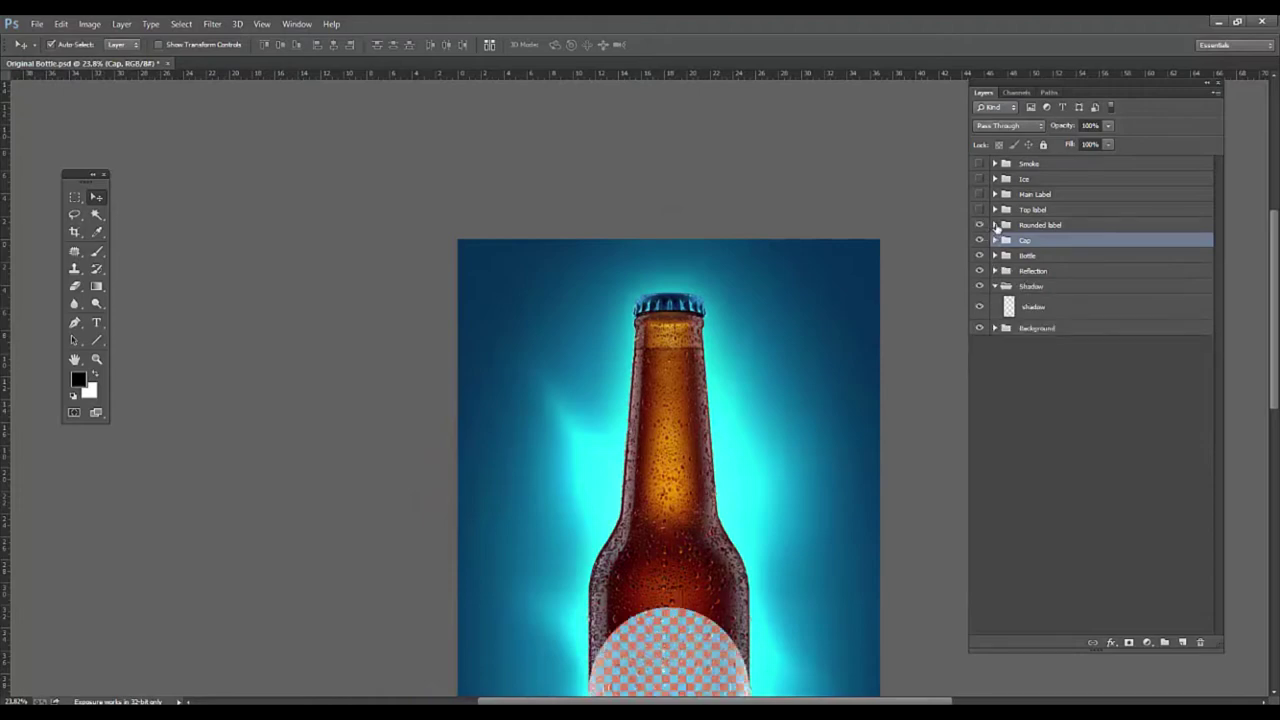
pyautogui.click(995, 225)
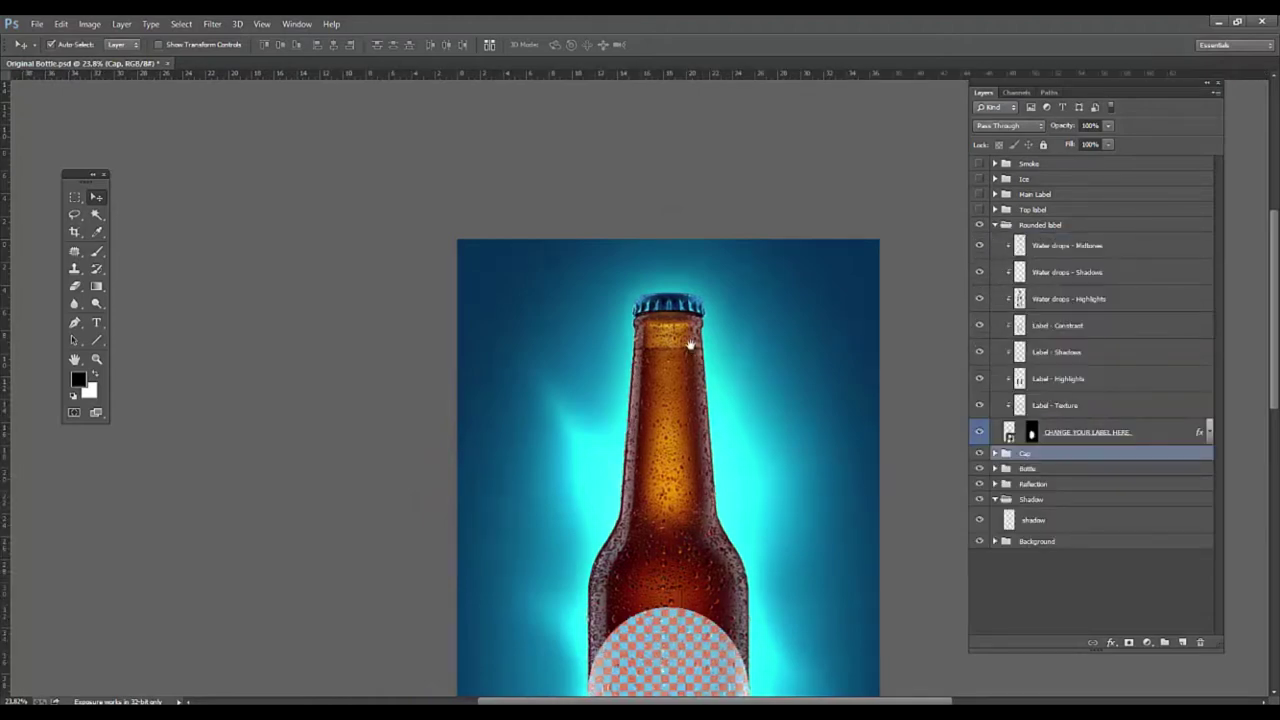
pyautogui.scroll(-5, 689, 337)
pyautogui.scroll(2, 668, 380)
pyautogui.scroll(2, 668, 390)
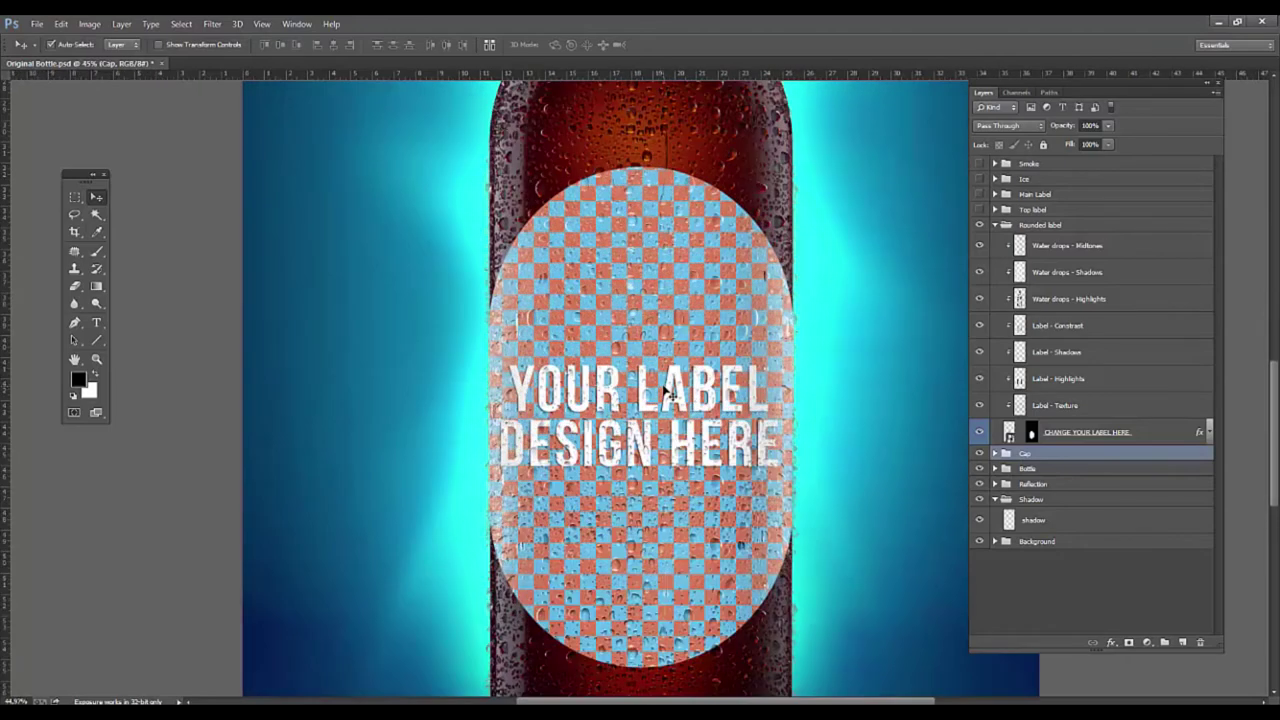
pyautogui.scroll(1, 668, 390)
# - Test the label's water-drop and shading layers, then restore its highlights, shadows and contrast
pyautogui.moveTo(980, 248); pyautogui.dragTo(980, 293)
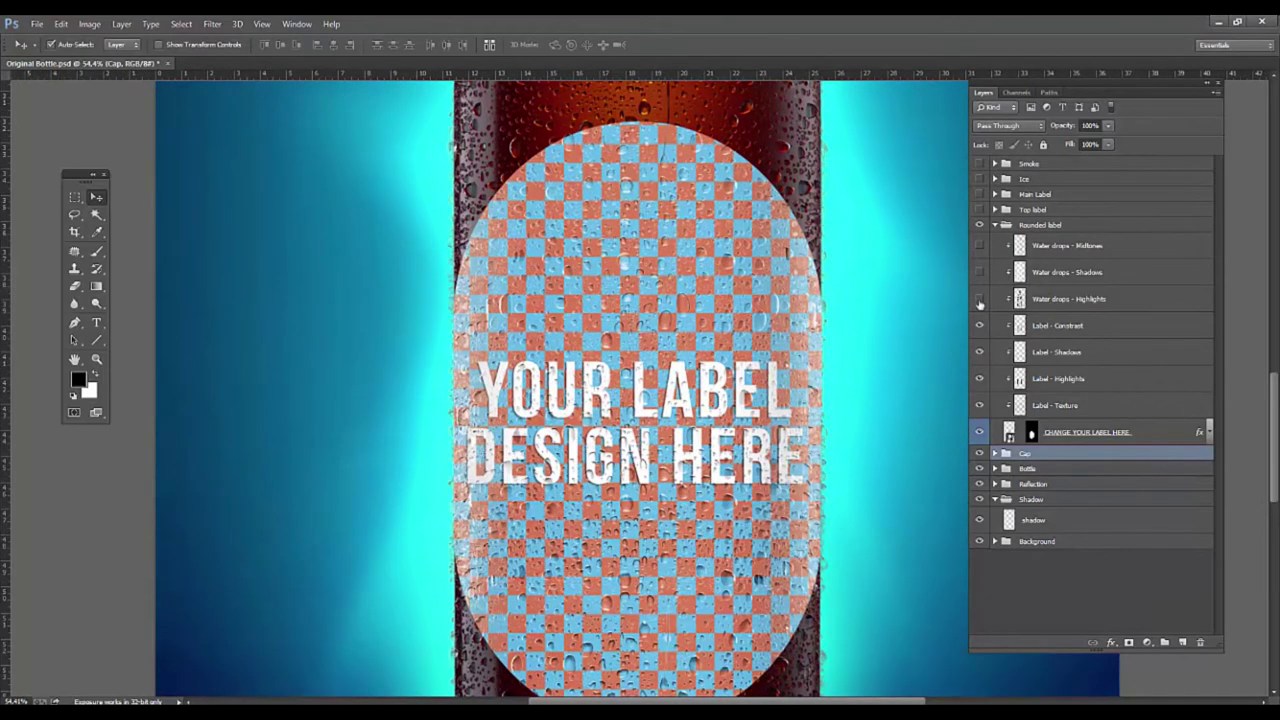
pyautogui.click(980, 299)
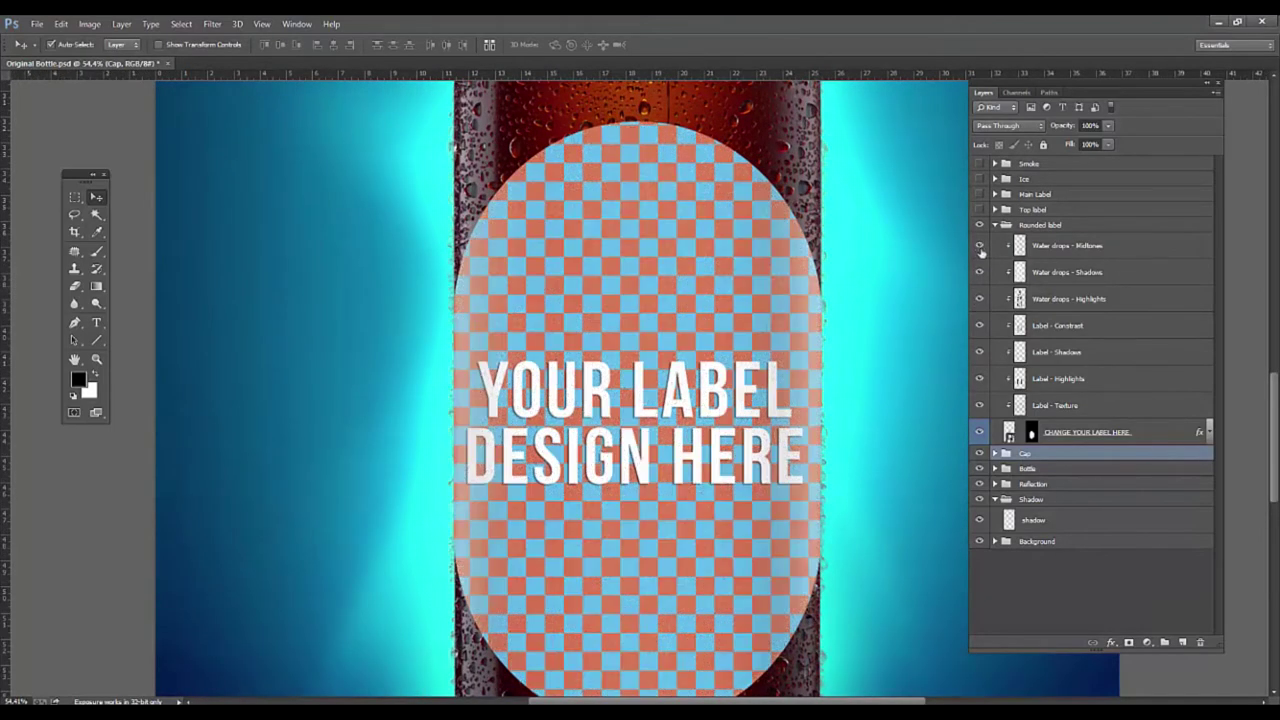
pyautogui.click(980, 271)
pyautogui.moveTo(980, 268); pyautogui.dragTo(980, 388)
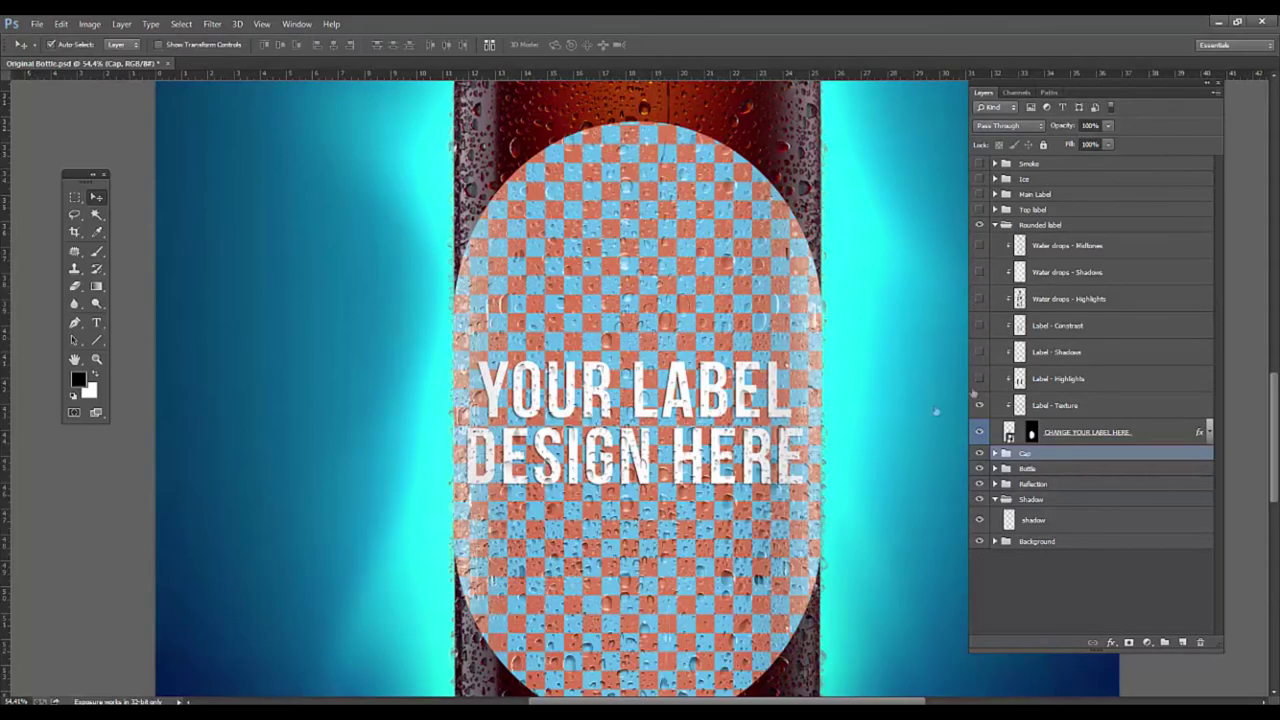
pyautogui.scroll(3, 643, 296)
pyautogui.scroll(2, 643, 296)
pyautogui.scroll(3, 651, 331)
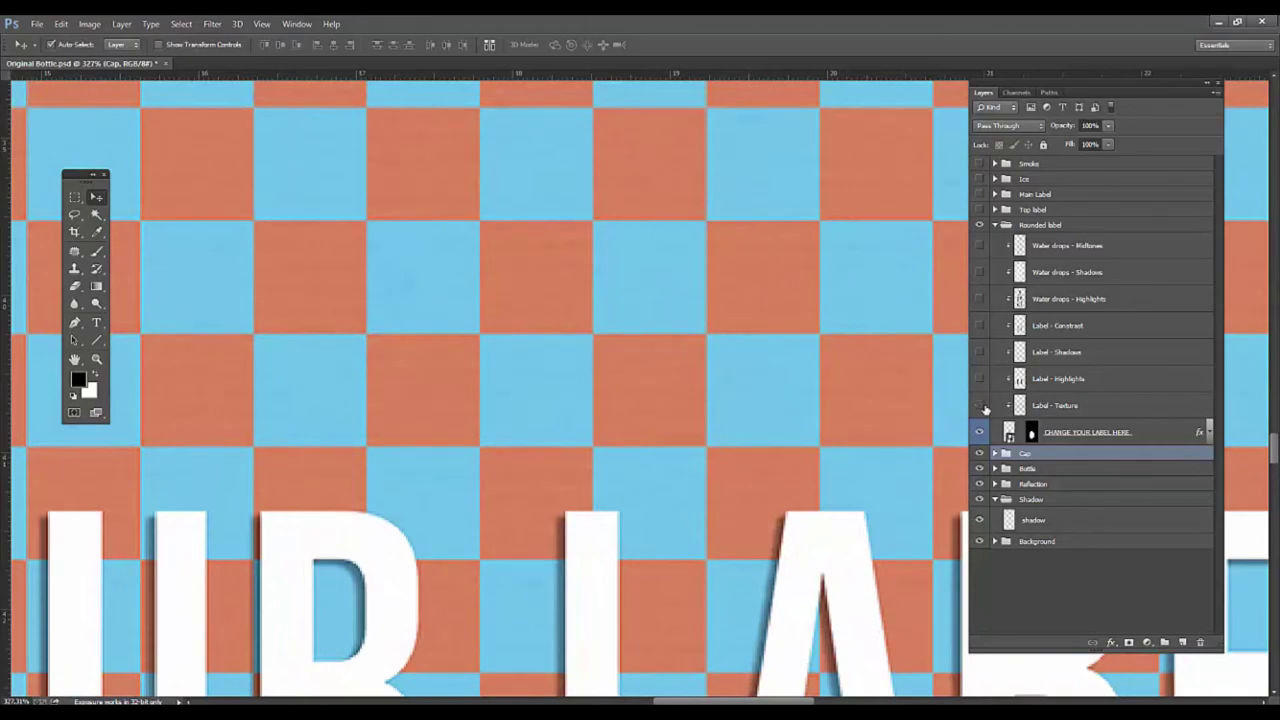
pyautogui.scroll(-3, 768, 417)
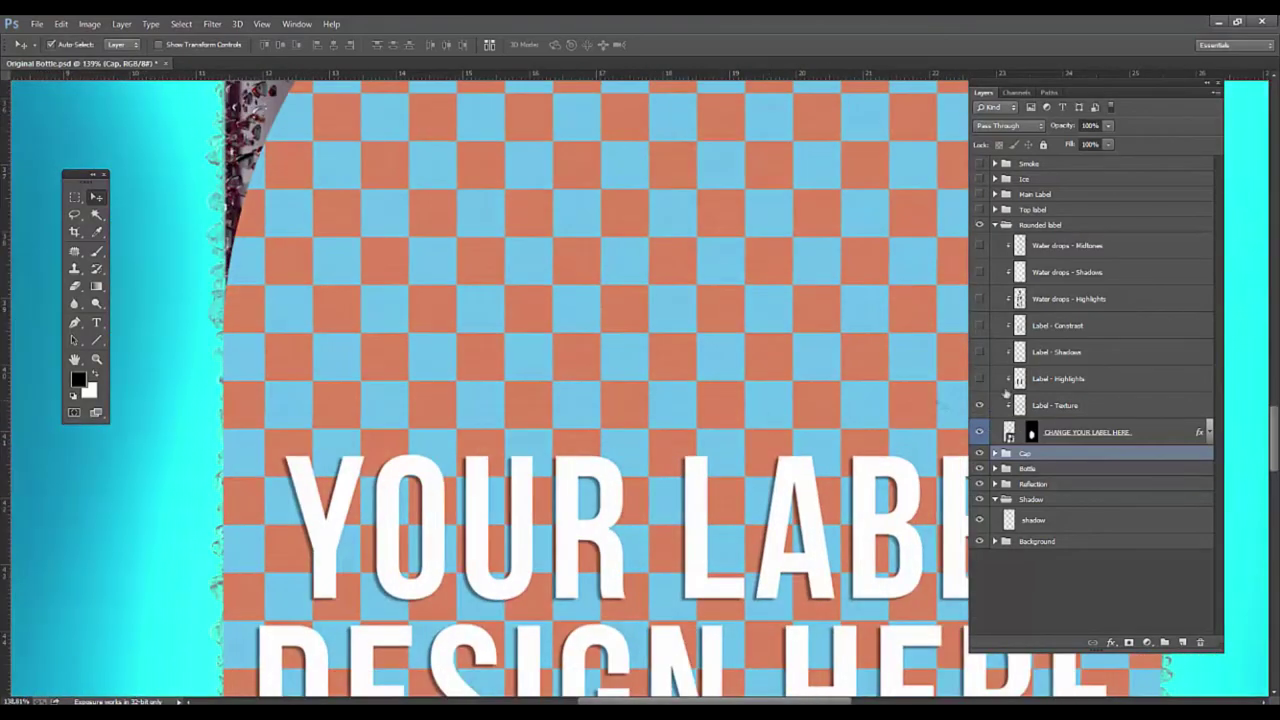
pyautogui.moveTo(987, 380); pyautogui.dragTo(980, 245)
pyautogui.scroll(-1, 934, 349)
pyautogui.scroll(-2, 757, 366)
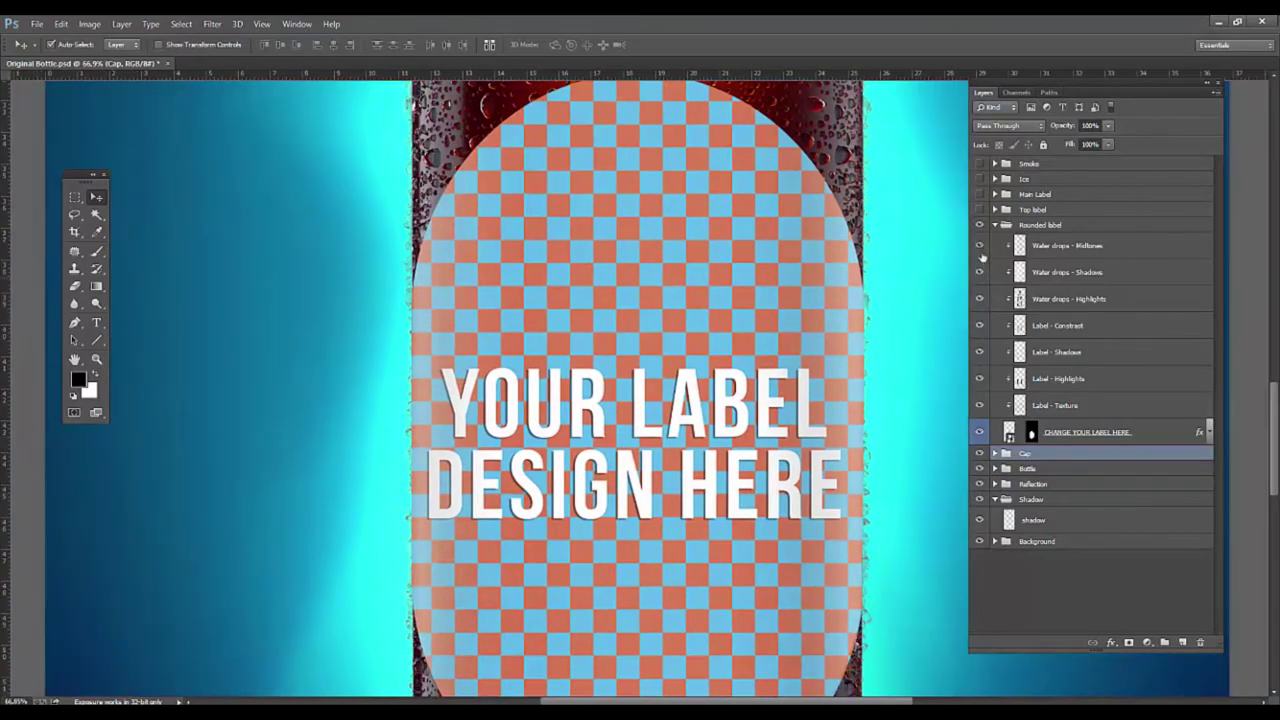
pyautogui.scroll(-2, 830, 355)
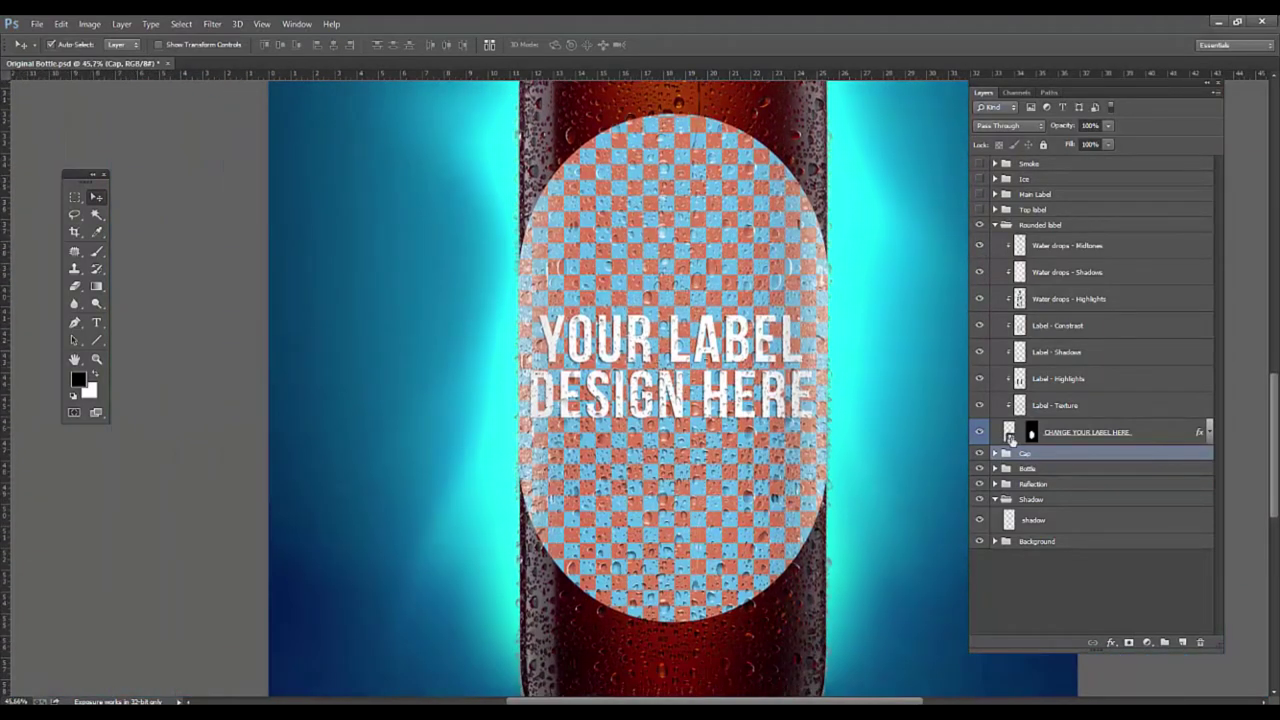
# - Place the Maker label artwork in the label smart object, hide the placeholder, save and close
pyautogui.doubleClick(1010, 434)
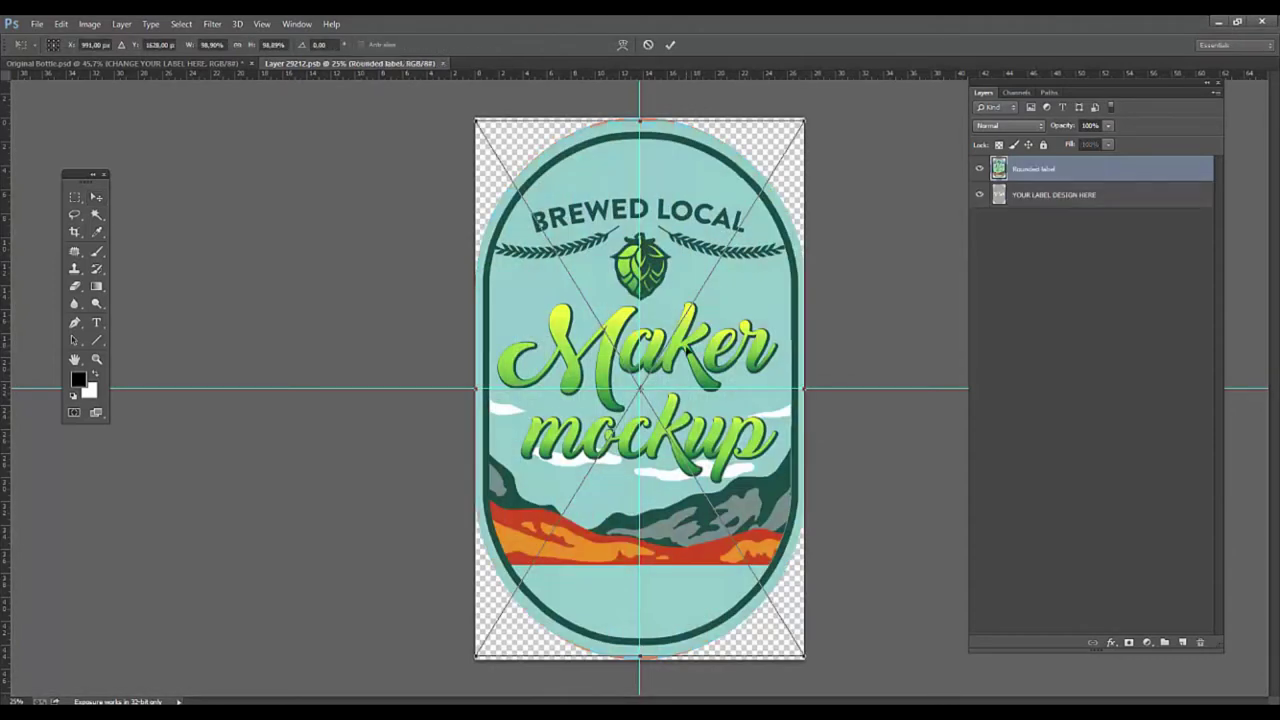
pyautogui.press('Return')
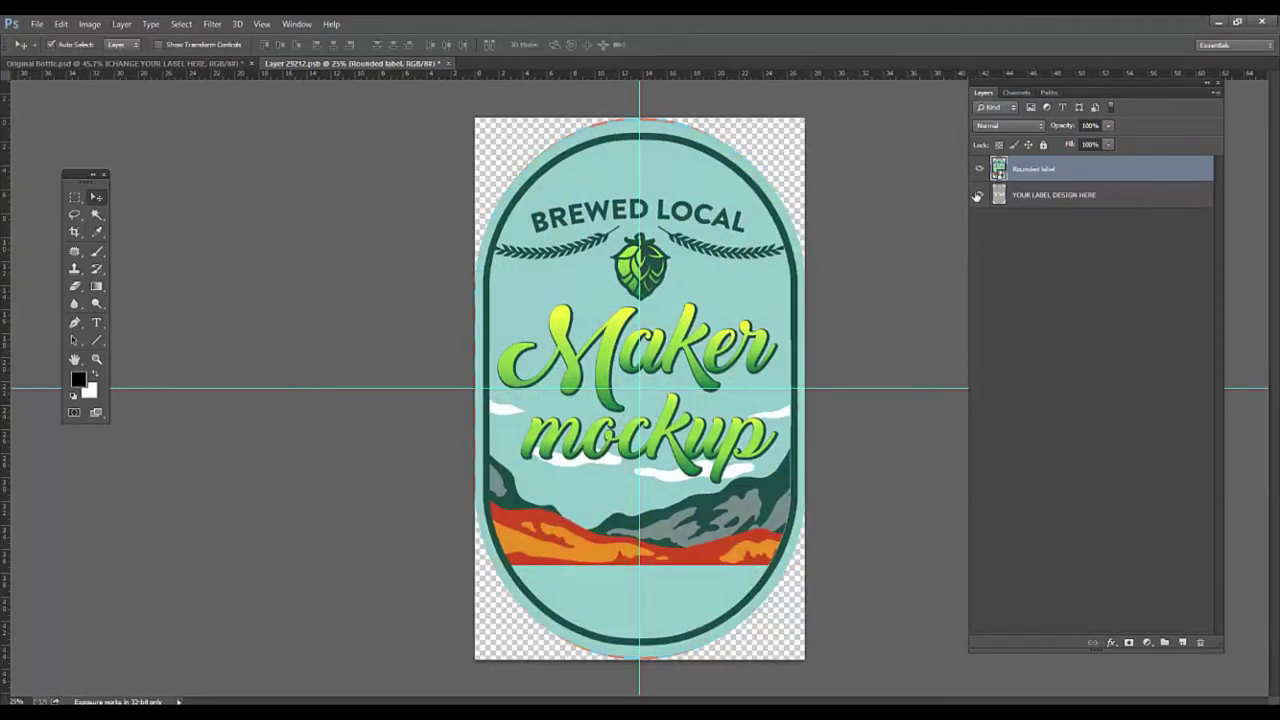
pyautogui.click(979, 196)
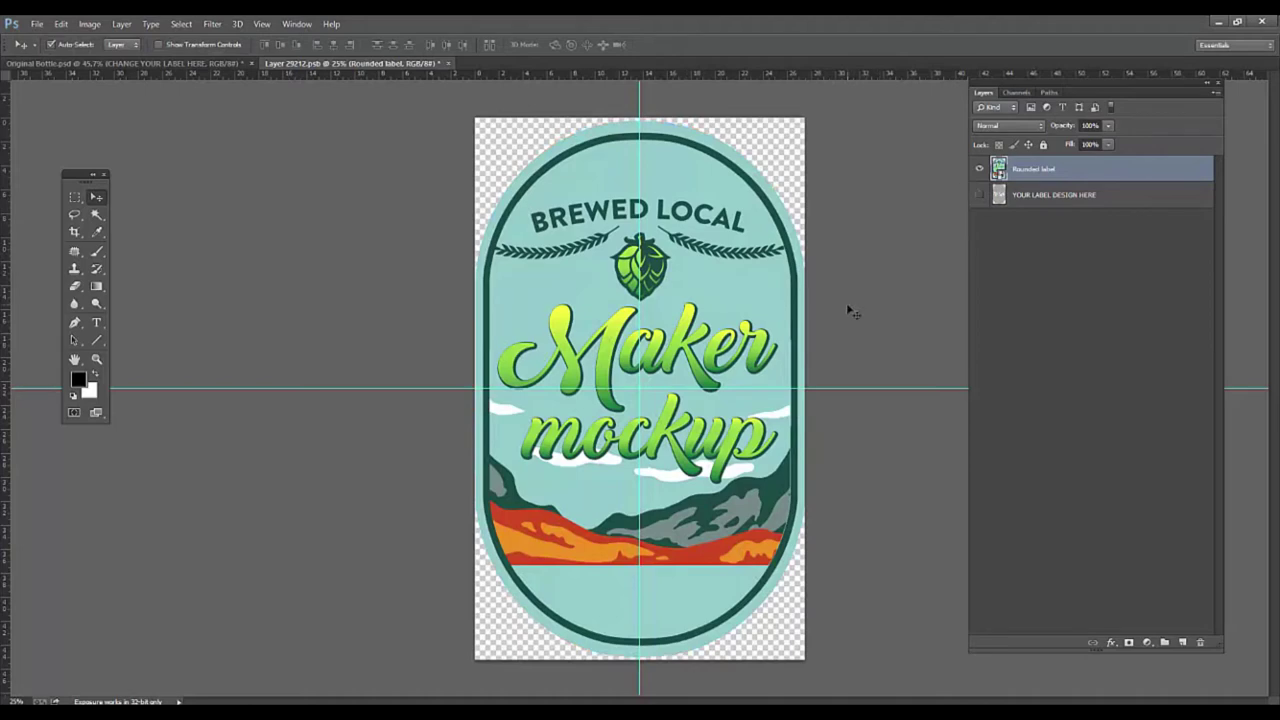
pyautogui.hotkey('ctrl', 'w')
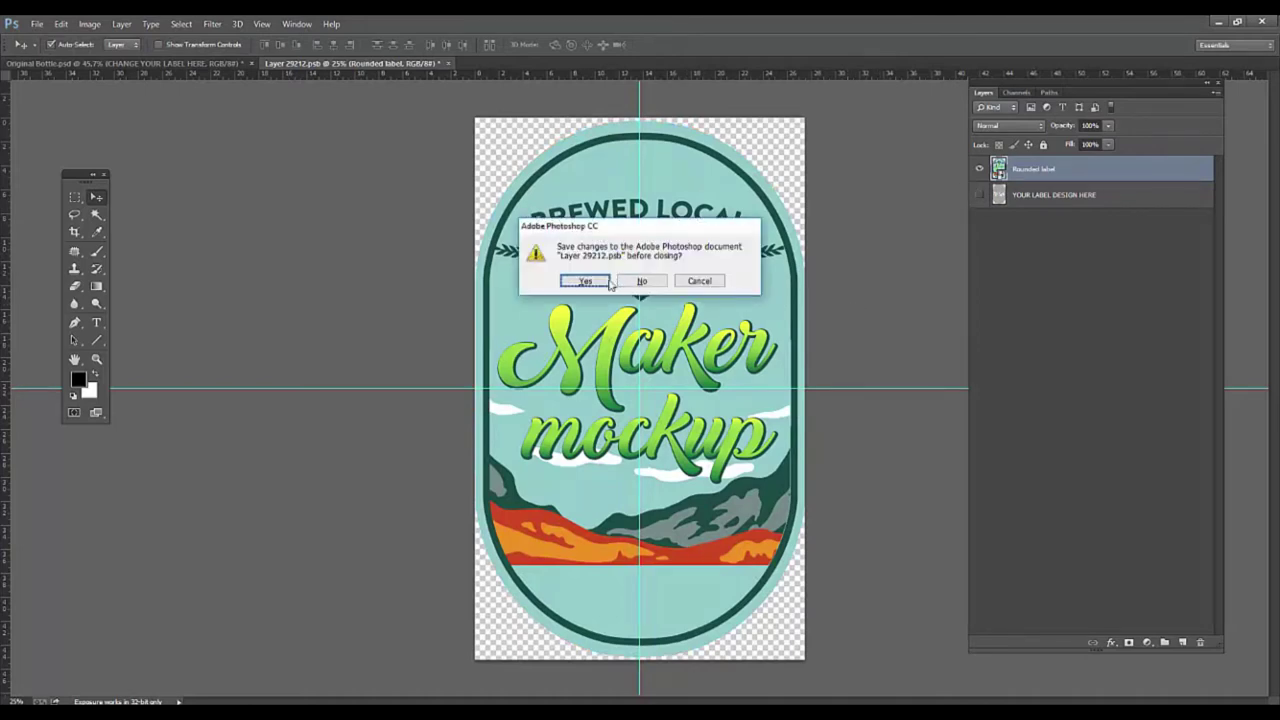
pyautogui.click(589, 283)
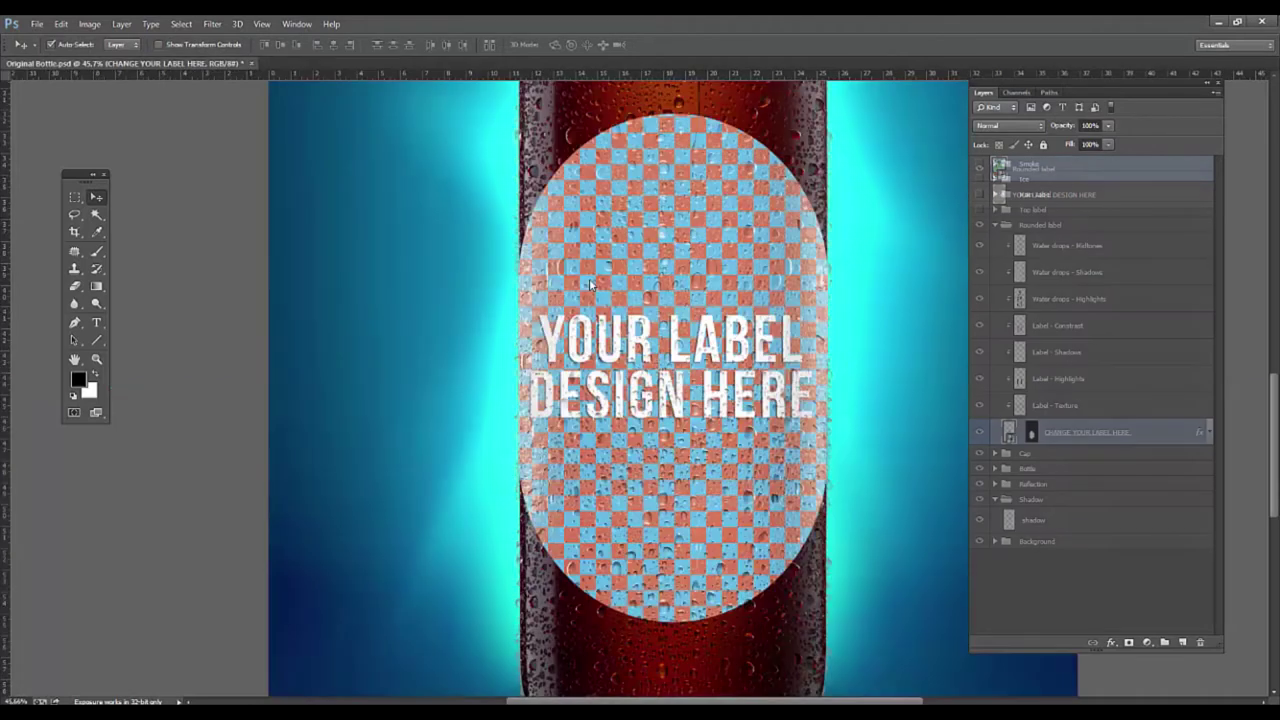
# - Zoom in and out on the Maker oval label, then collapse the Rounded label group
pyautogui.scroll(1, 706, 127)
pyautogui.scroll(3, 706, 127)
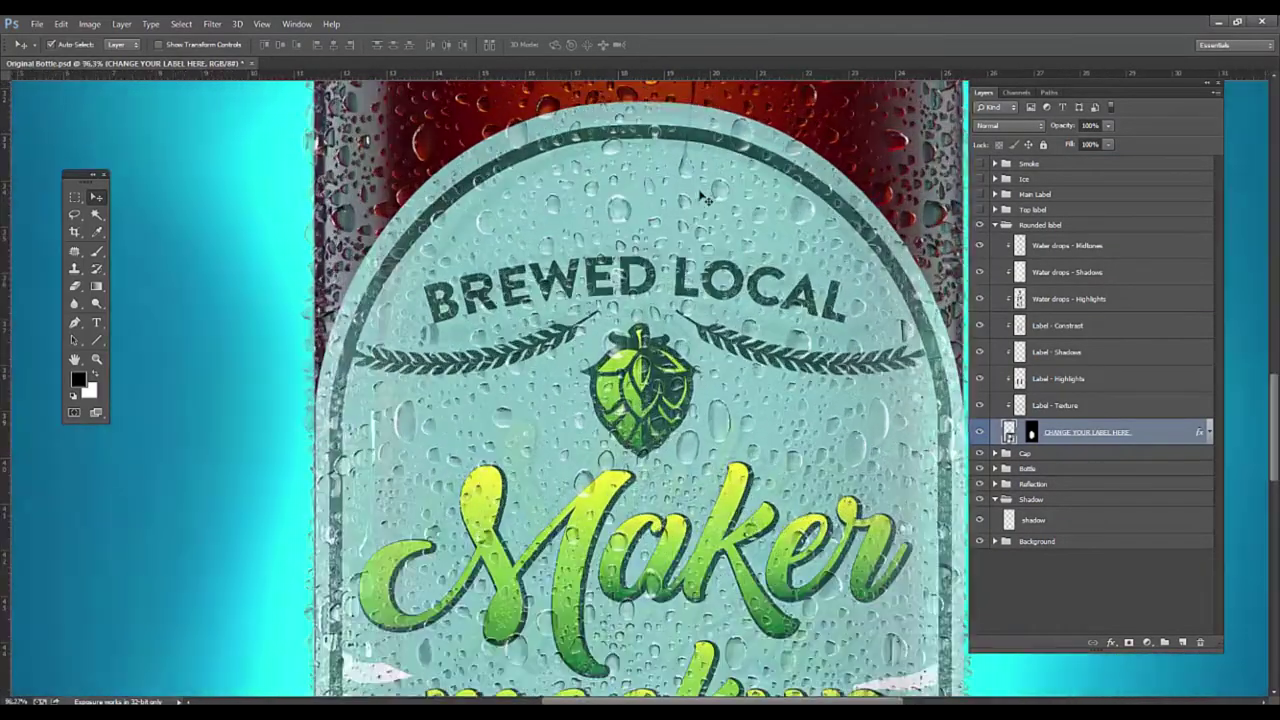
pyautogui.scroll(-3, 795, 490)
pyautogui.scroll(-3, 795, 490)
pyautogui.scroll(-1, 790, 418)
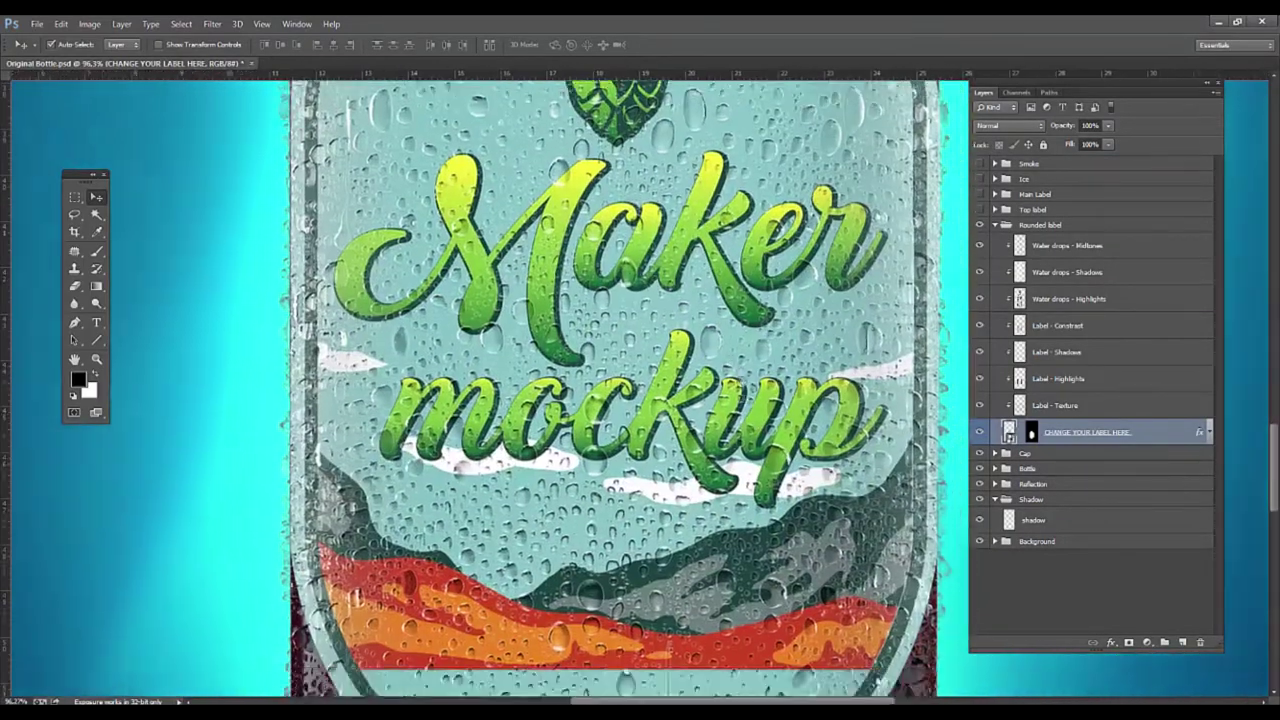
pyautogui.scroll(-1, 780, 420)
pyautogui.scroll(-1, 760, 422)
pyautogui.scroll(-1, 752, 426)
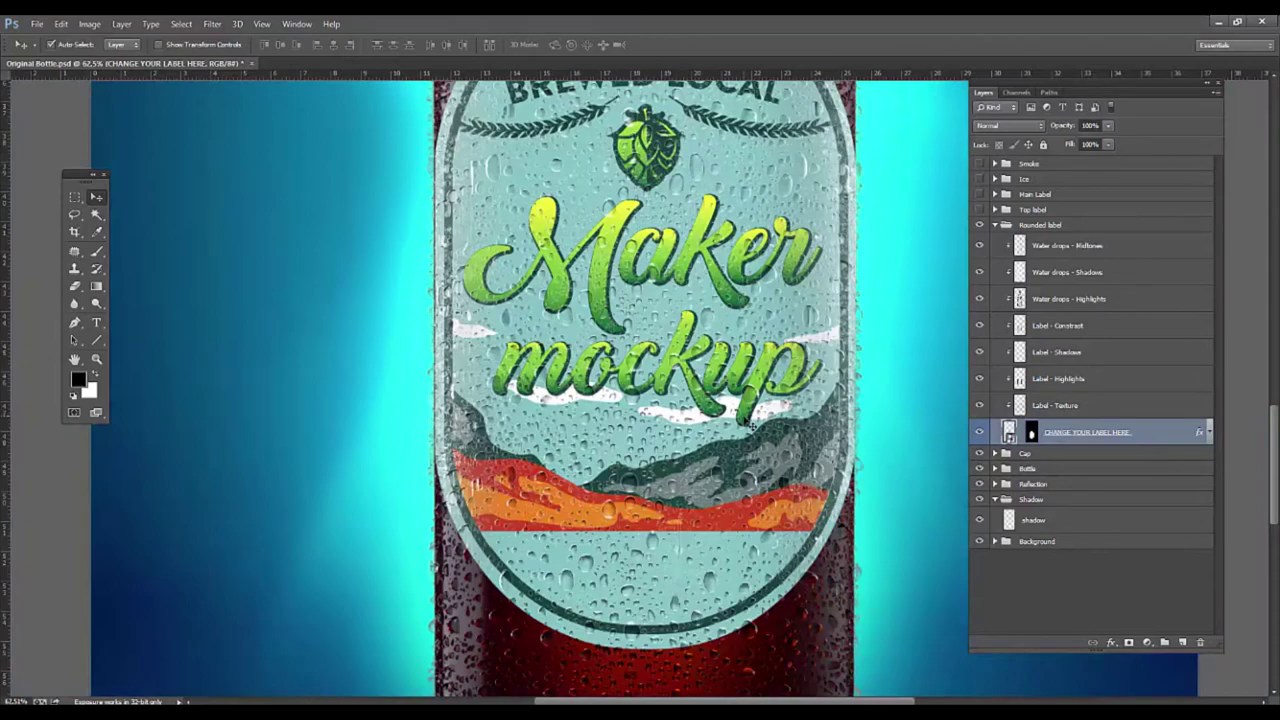
pyautogui.scroll(-1, 752, 426)
pyautogui.scroll(-3, 770, 390)
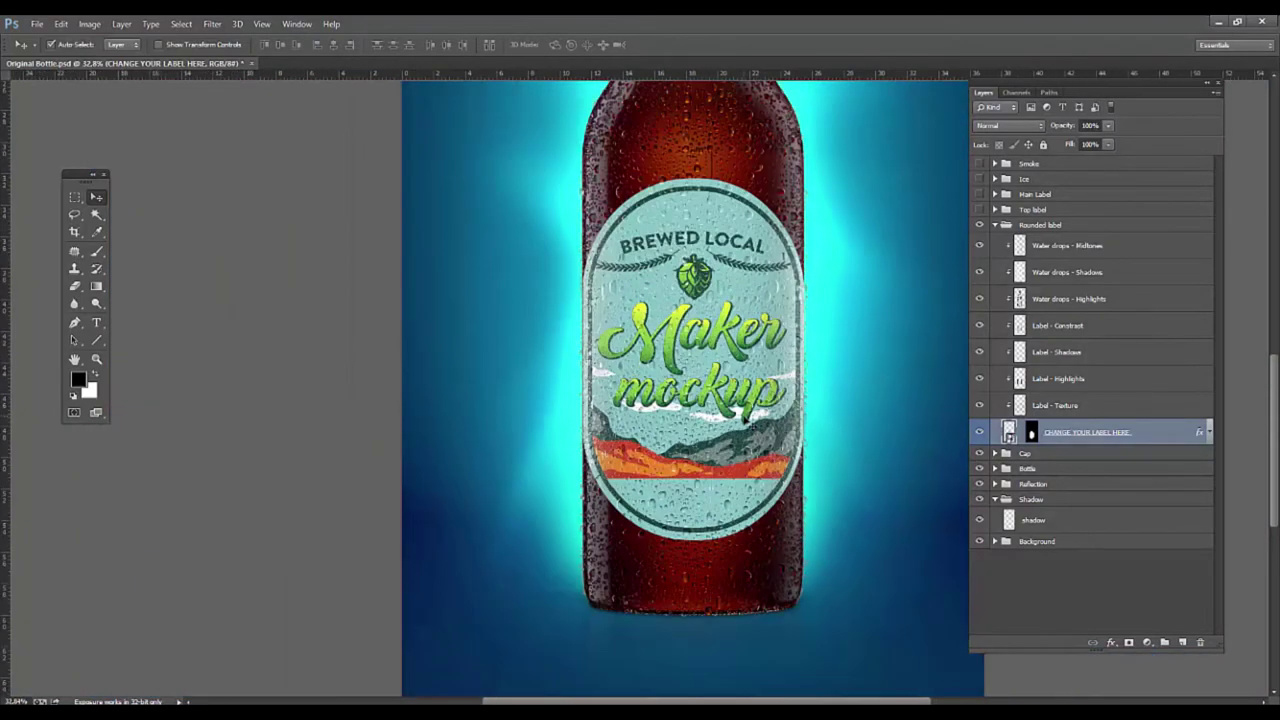
pyautogui.scroll(-1, 789, 337)
pyautogui.scroll(2, 797, 335)
pyautogui.scroll(2, 806, 323)
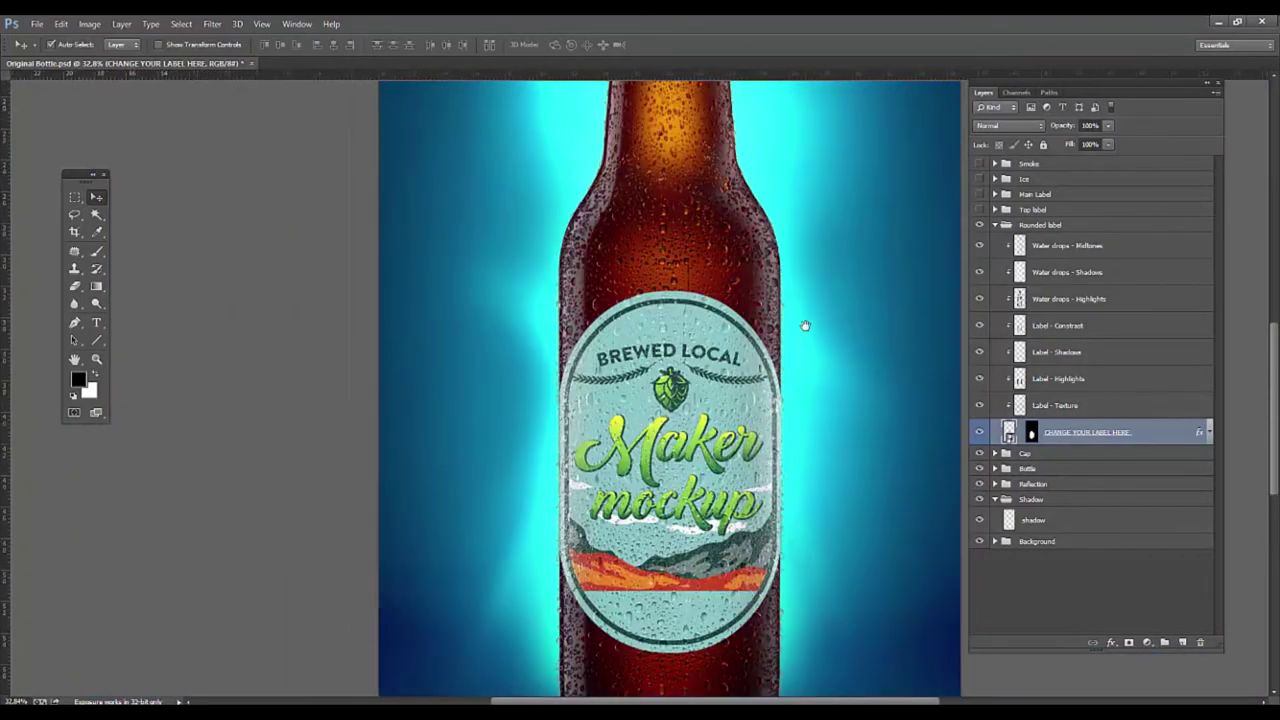
pyautogui.click(997, 225)
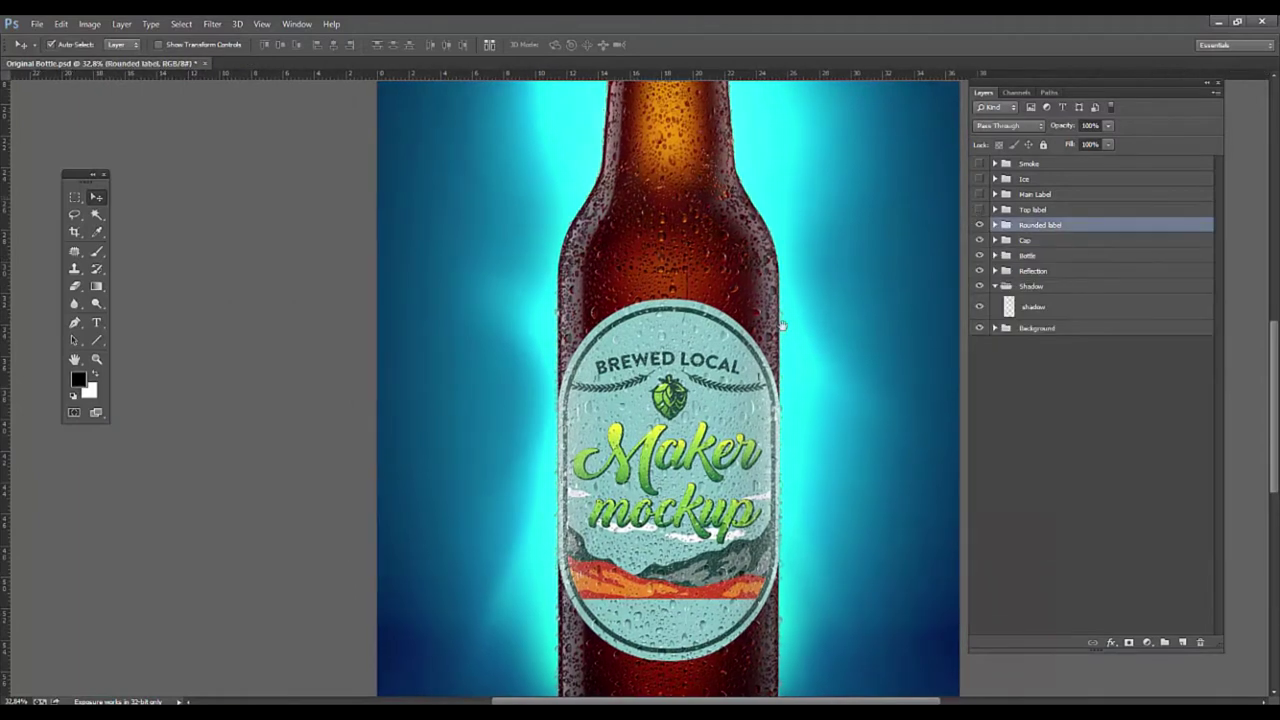
pyautogui.scroll(4, 789, 354)
pyautogui.scroll(2, 784, 308)
# - Hide the oval label and show the expanded Top label group on the bottle neck
pyautogui.hotkey('ctrl', 'r')
pyautogui.scroll(2, 784, 308)
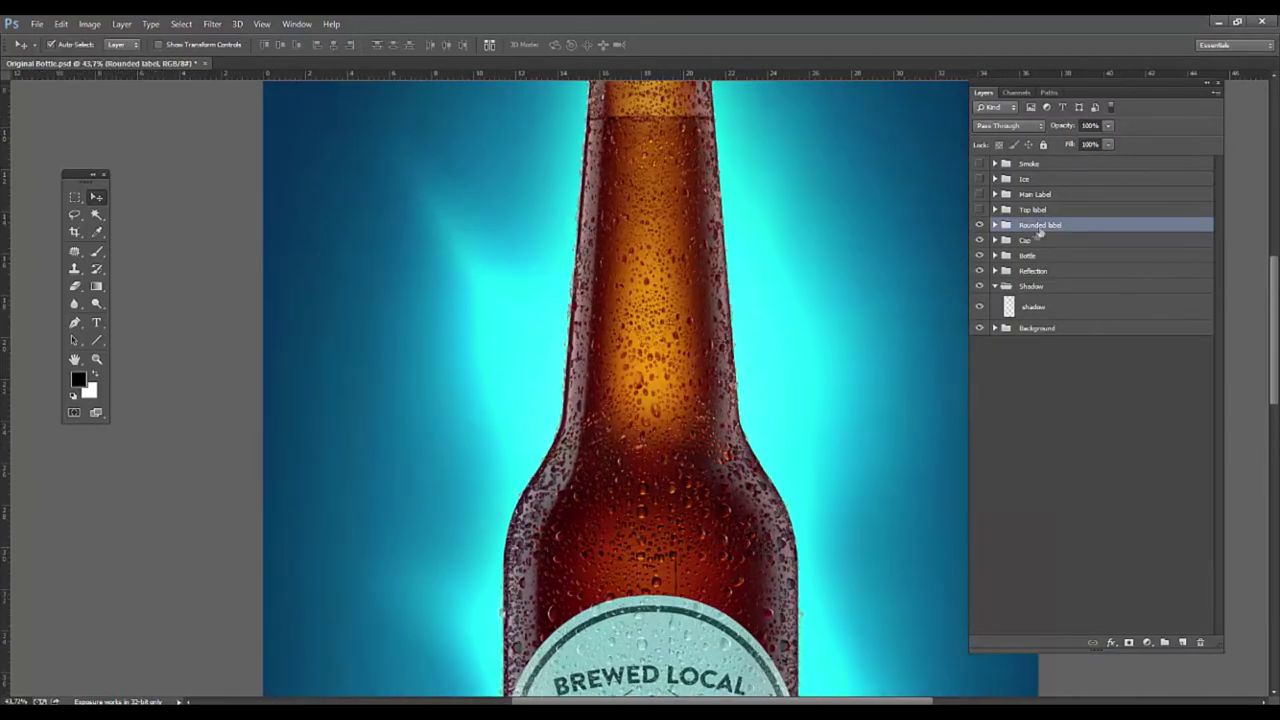
pyautogui.click(980, 225)
pyautogui.click(980, 209)
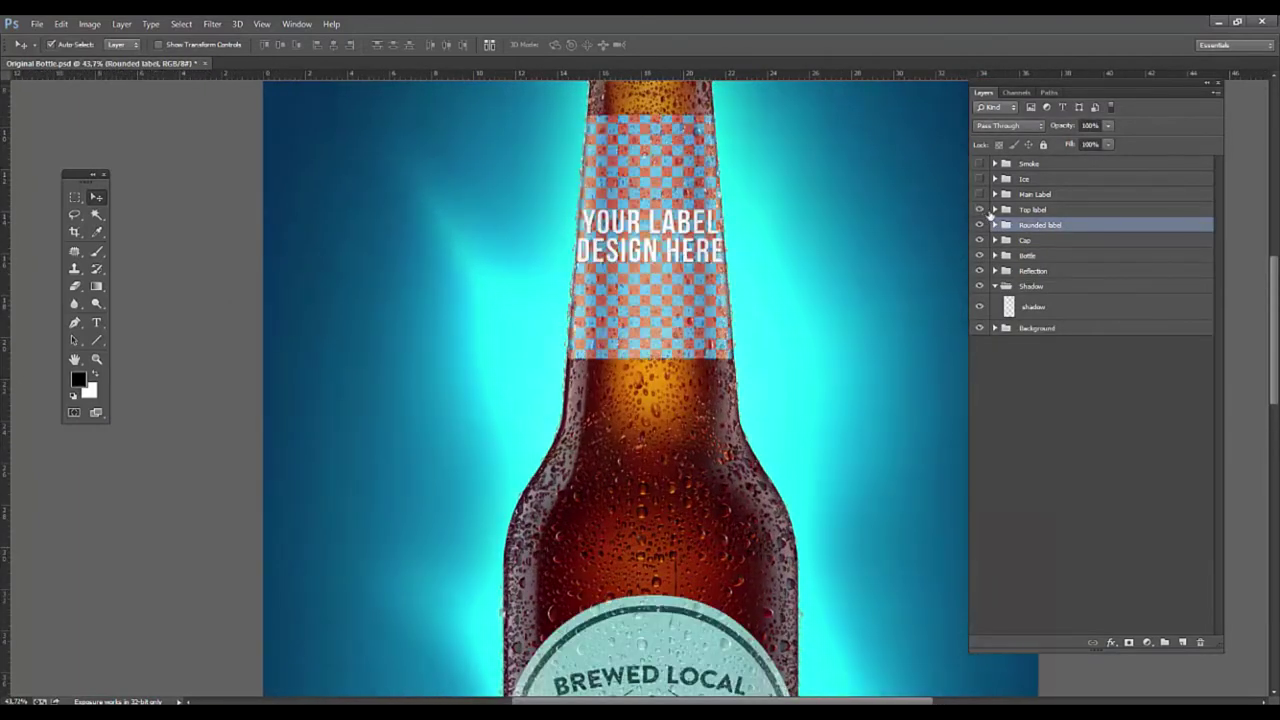
pyautogui.click(995, 209)
# - Turn the Top label's water-drop and shading layers off, then back on
pyautogui.scroll(2, 690, 236)
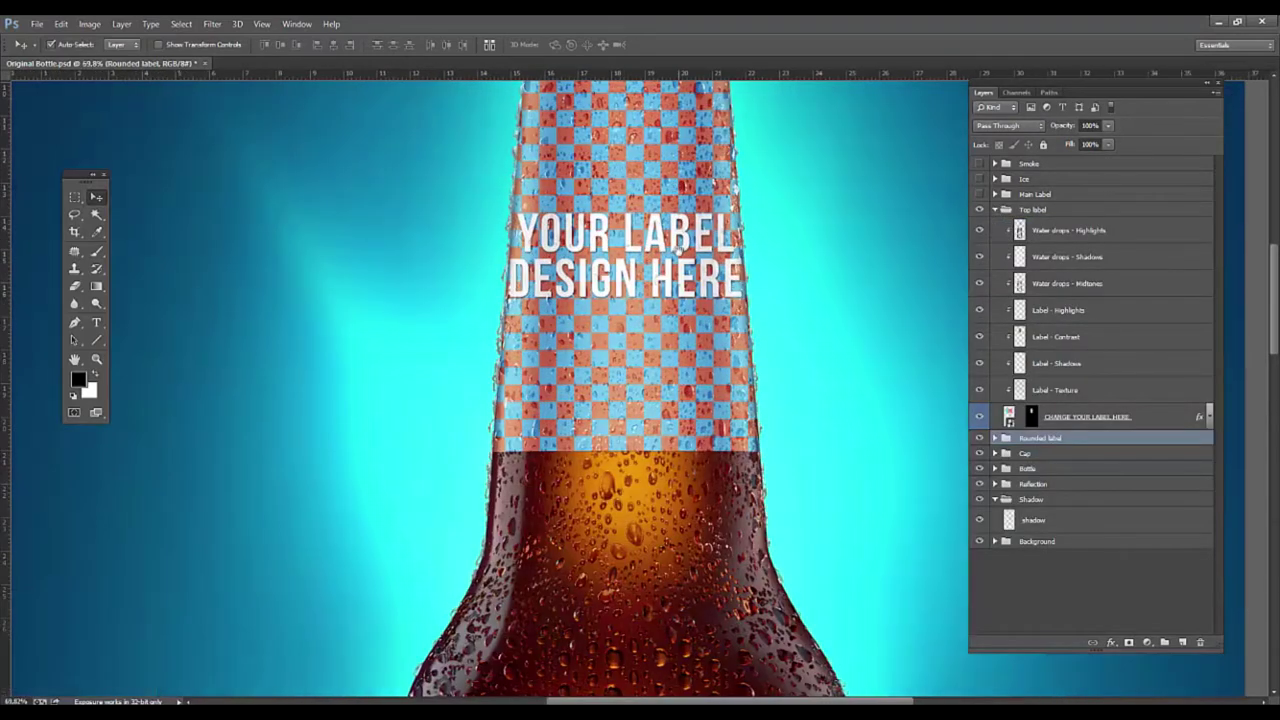
pyautogui.scroll(1, 684, 262)
pyautogui.moveTo(980, 231); pyautogui.dragTo(980, 332)
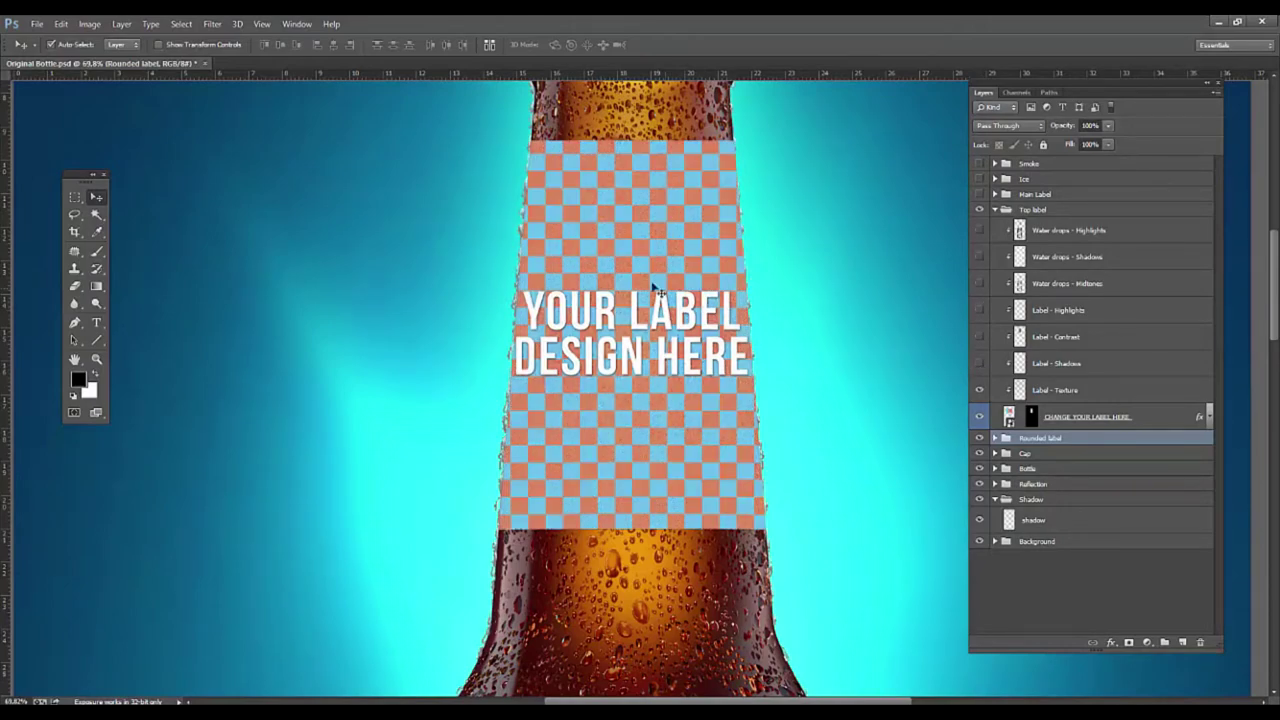
pyautogui.scroll(5, 647, 252)
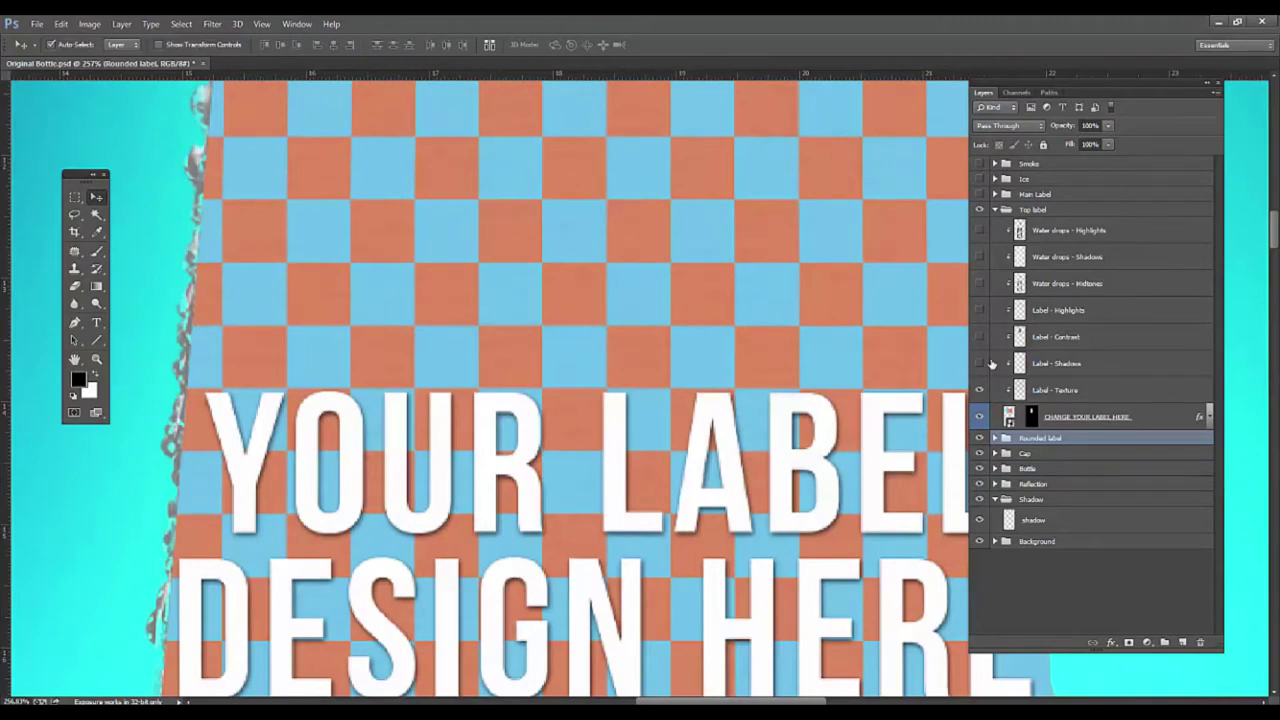
pyautogui.moveTo(980, 364); pyautogui.dragTo(980, 231)
pyautogui.scroll(-3, 720, 380)
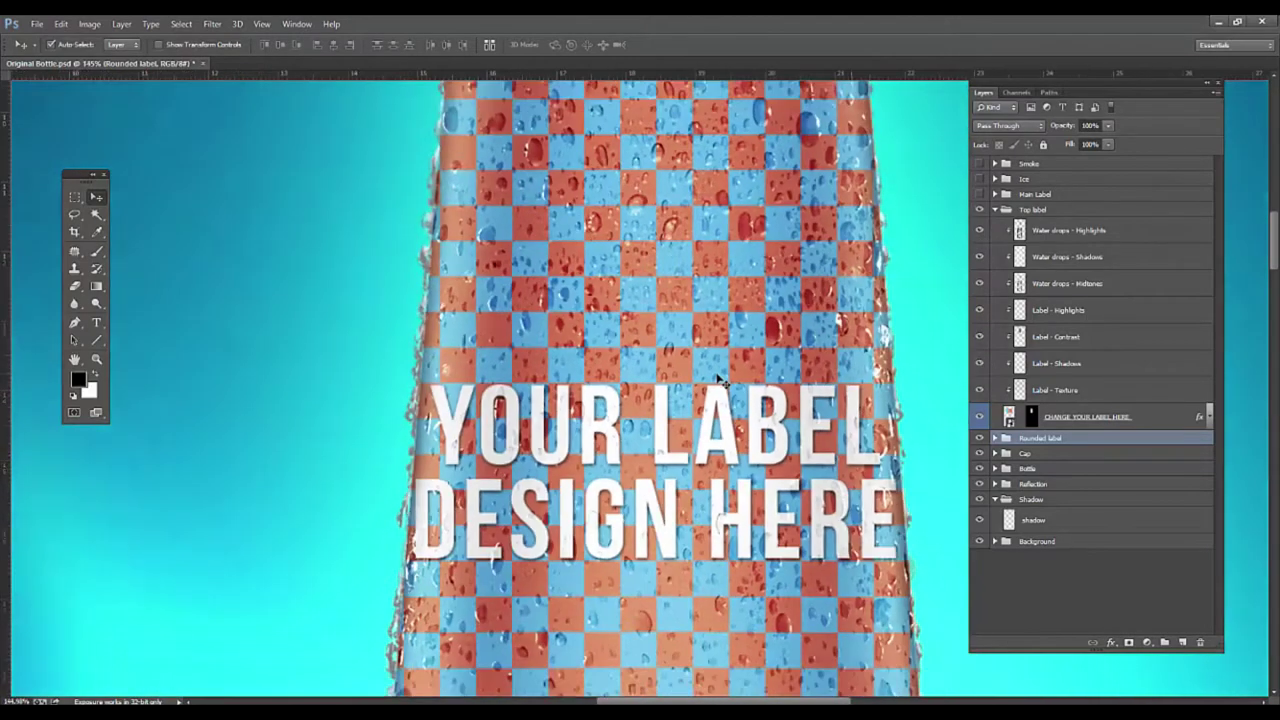
pyautogui.scroll(-3, 720, 380)
pyautogui.scroll(1, 725, 383)
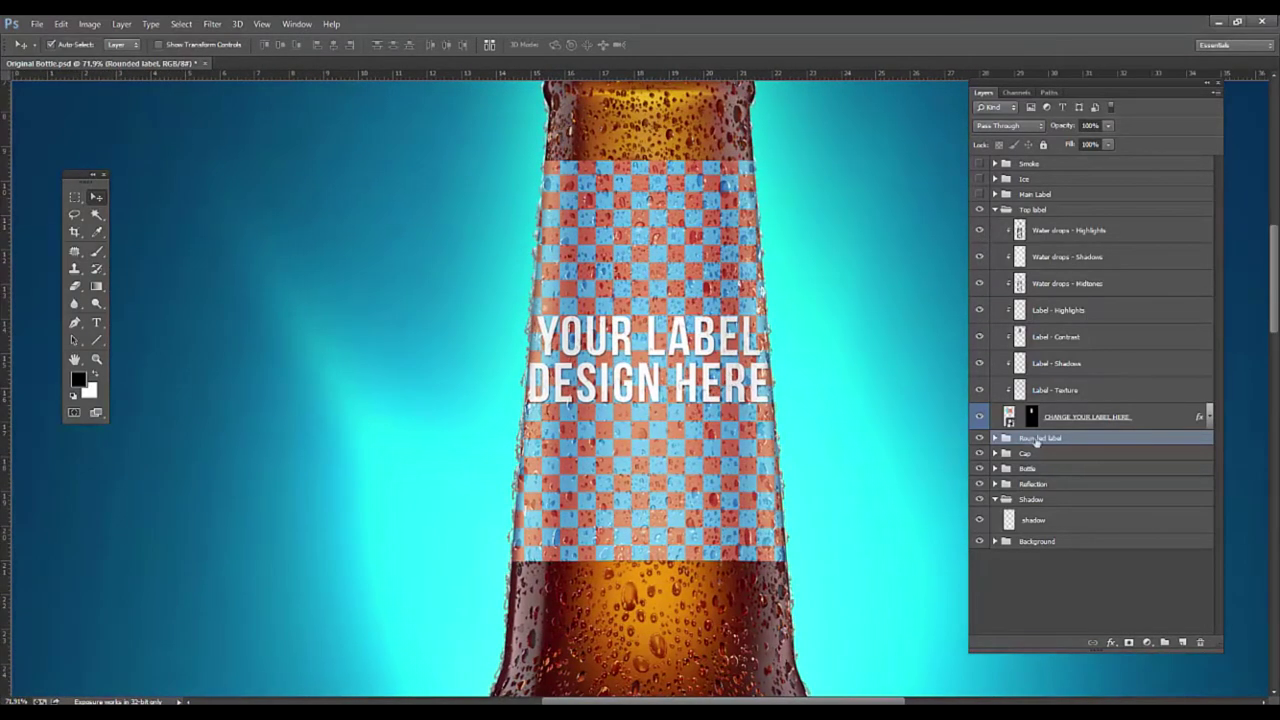
# - Place the Maker mockup design in the Top label smart object, hide its placeholder, and save
pyautogui.doubleClick(1010, 419)
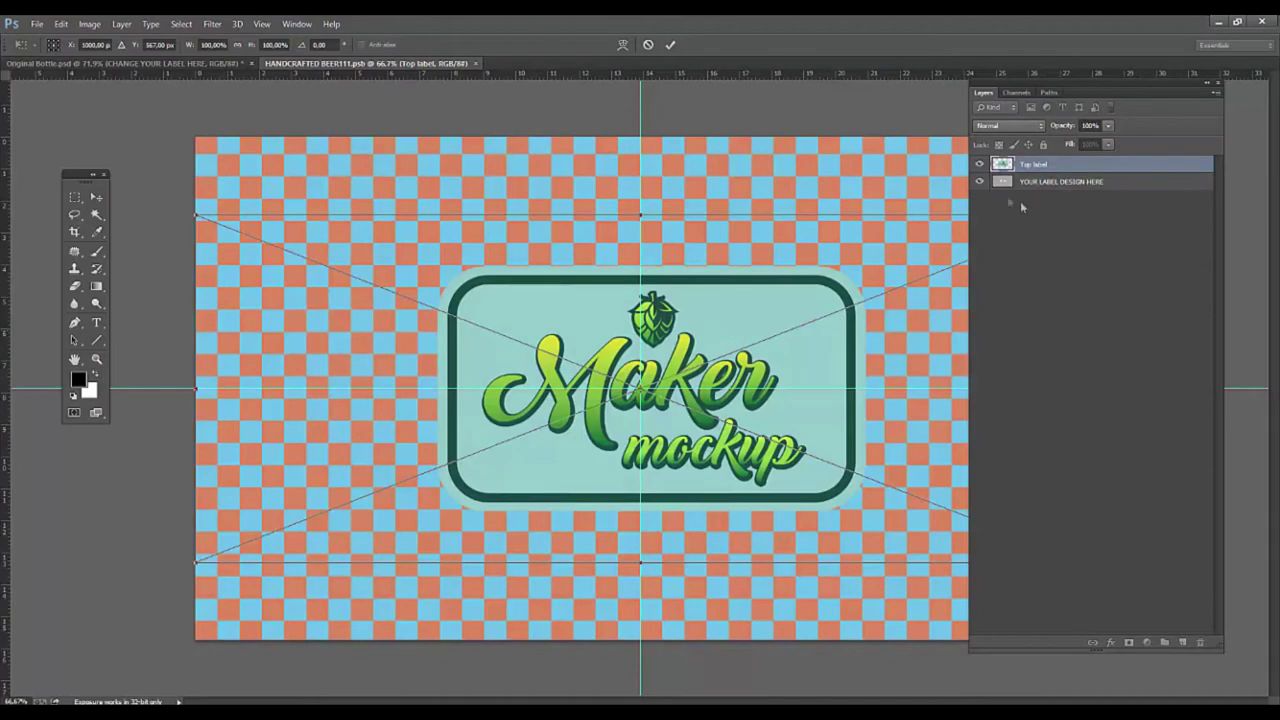
pyautogui.press('Return')
pyautogui.click(979, 181)
pyautogui.hotkey('ctrl', 'w')
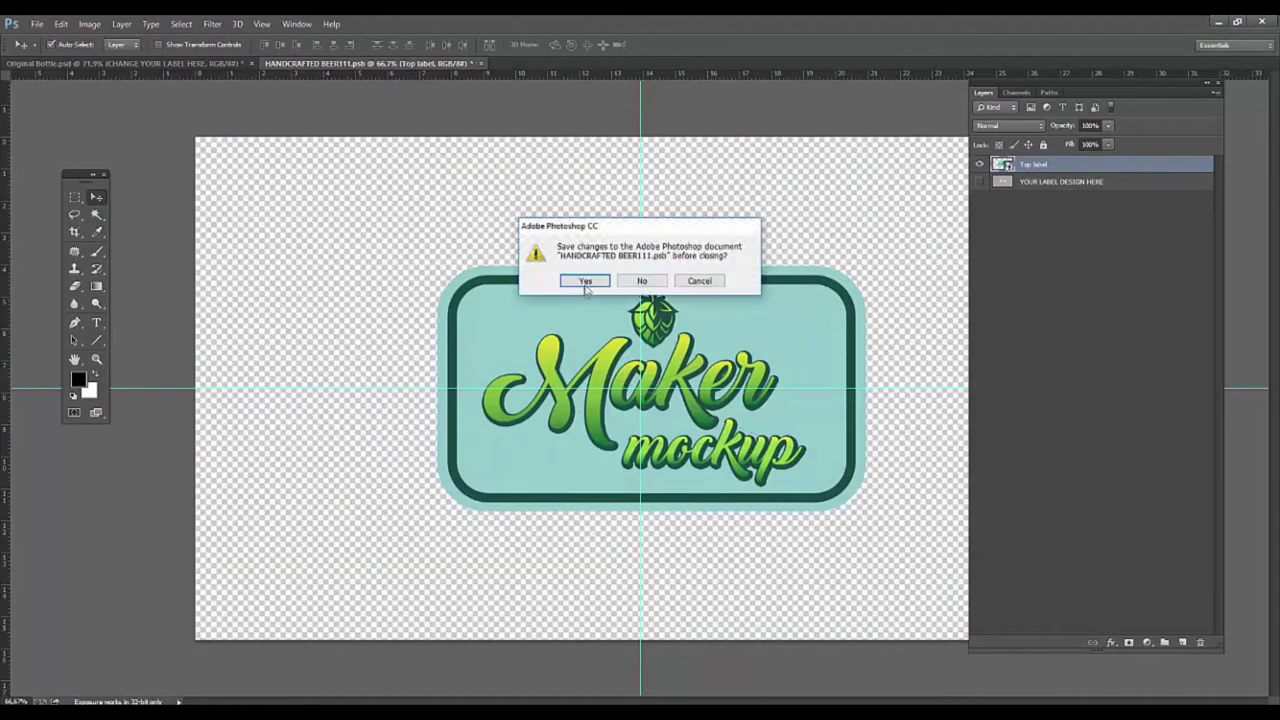
pyautogui.click(586, 281)
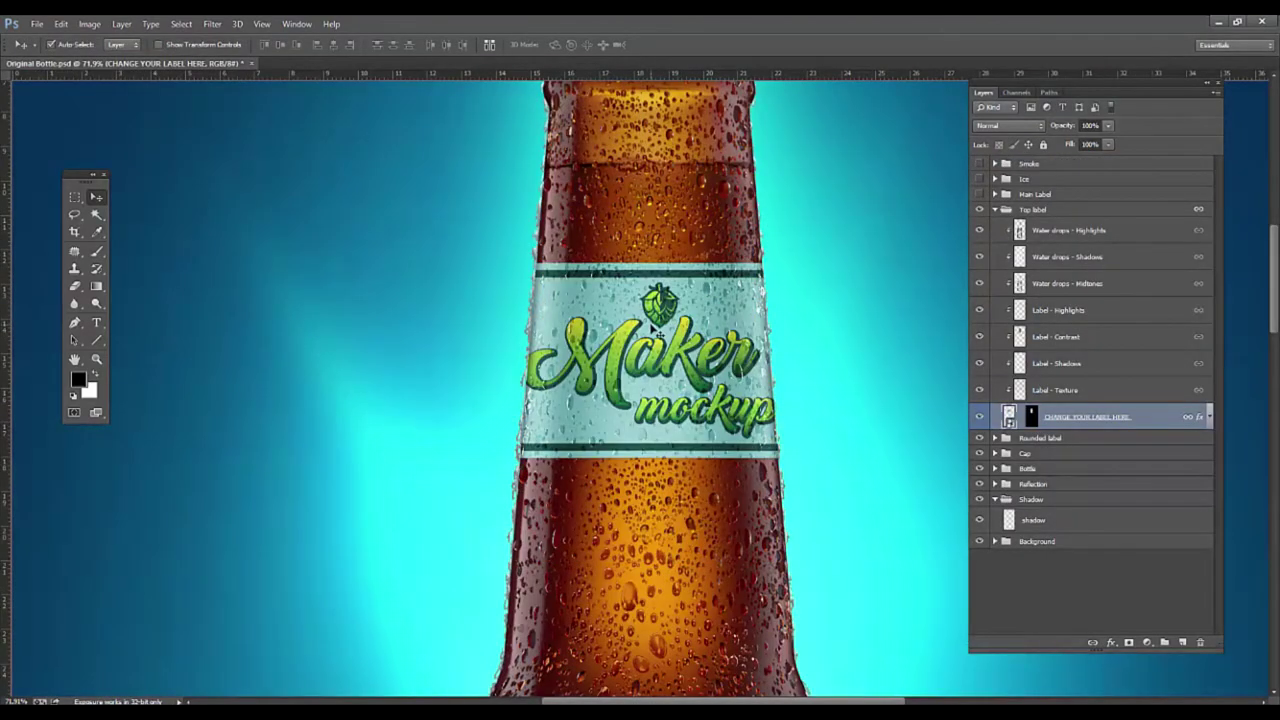
# - Inspect the finished neck label, then show the Main Label placeholder on the bottle body
pyautogui.scroll(5, 700, 365)
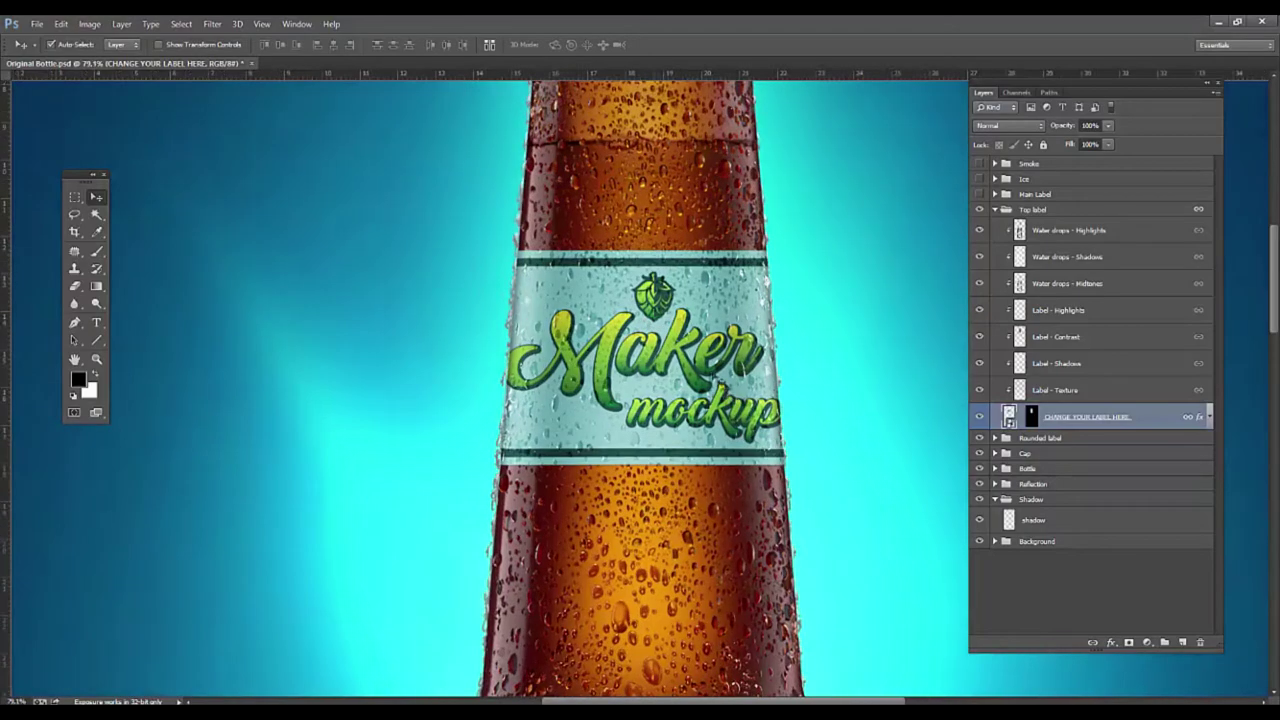
pyautogui.scroll(-1, 688, 350)
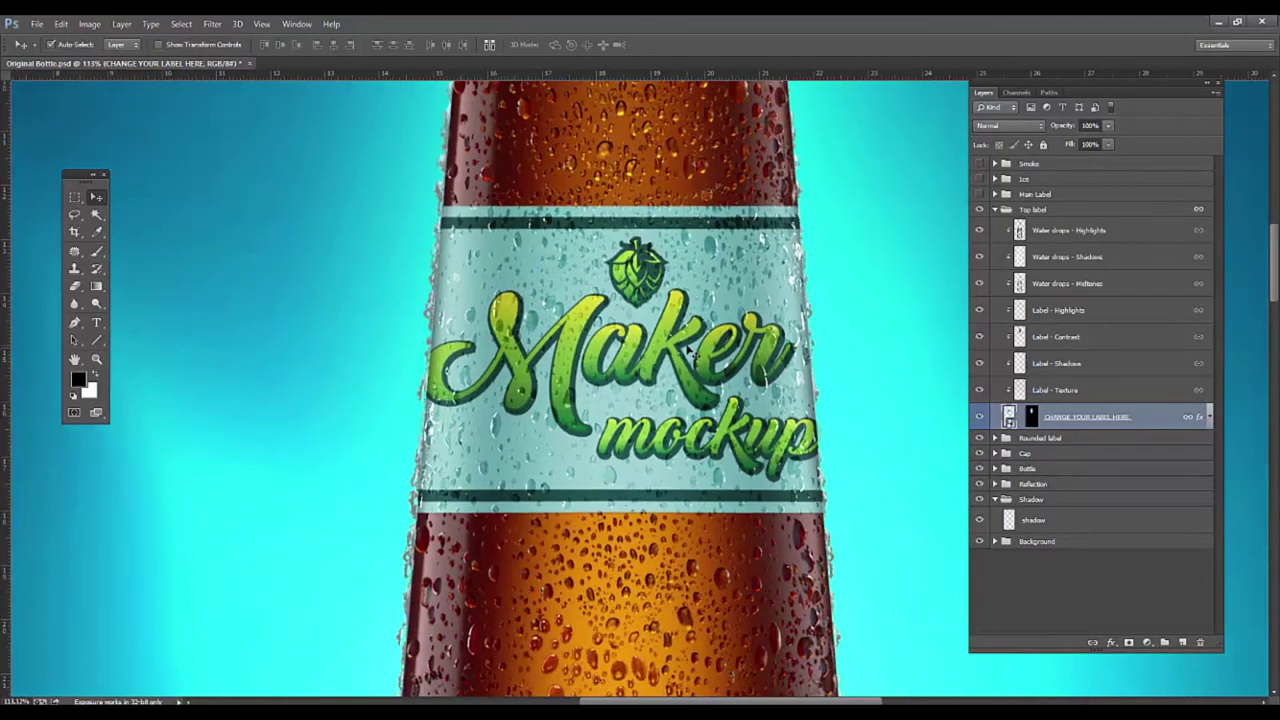
pyautogui.scroll(-2, 689, 351)
pyautogui.scroll(-3, 700, 390)
pyautogui.scroll(-2, 715, 440)
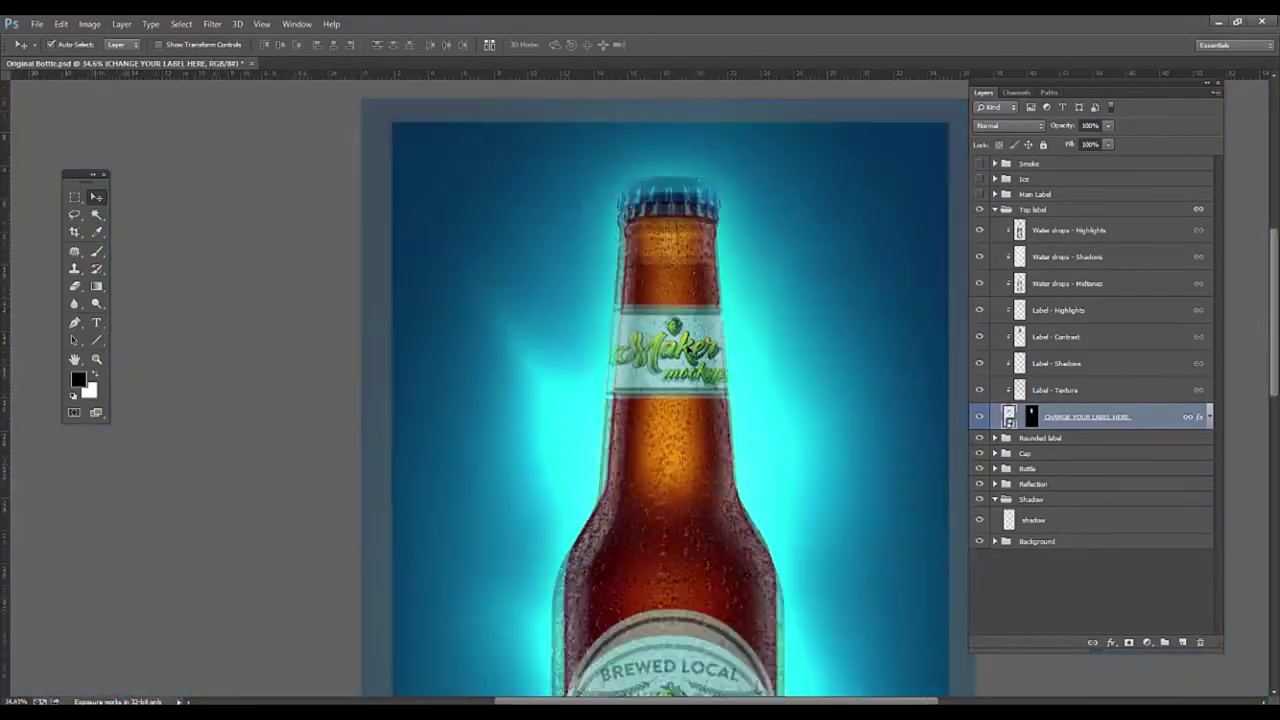
pyautogui.scroll(-2, 731, 501)
pyautogui.scroll(-2, 731, 501)
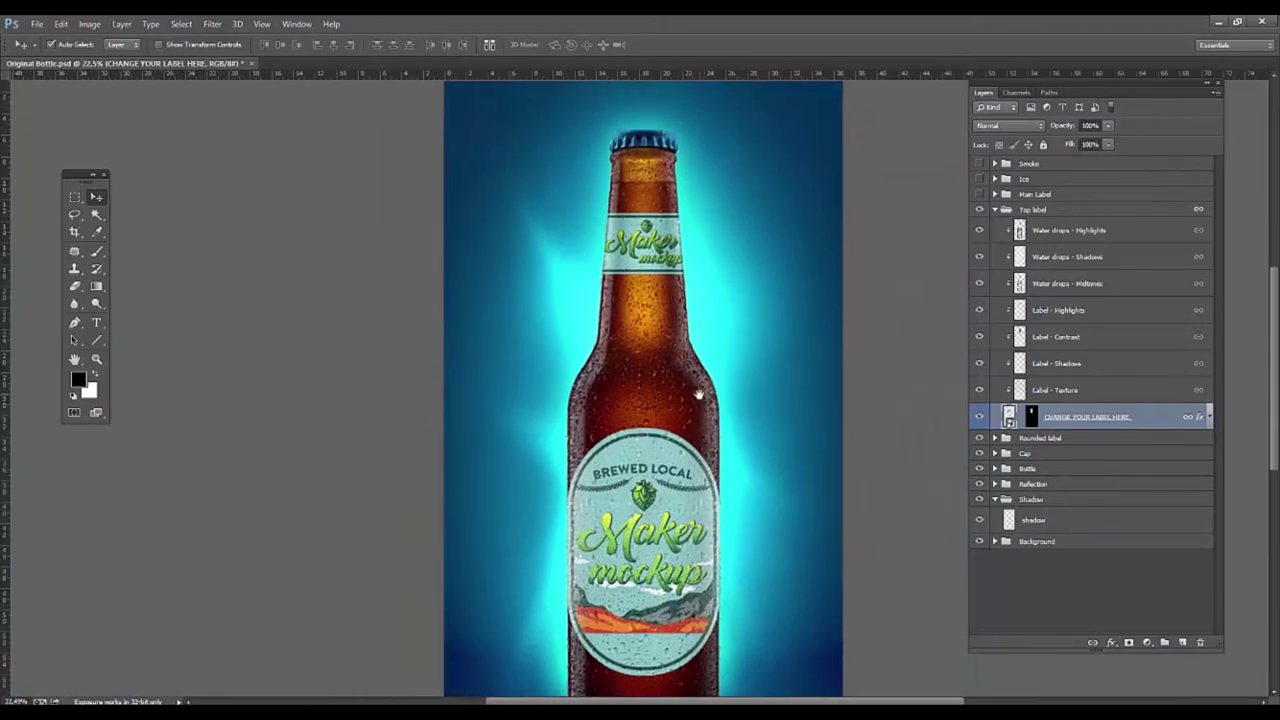
pyautogui.click(995, 210)
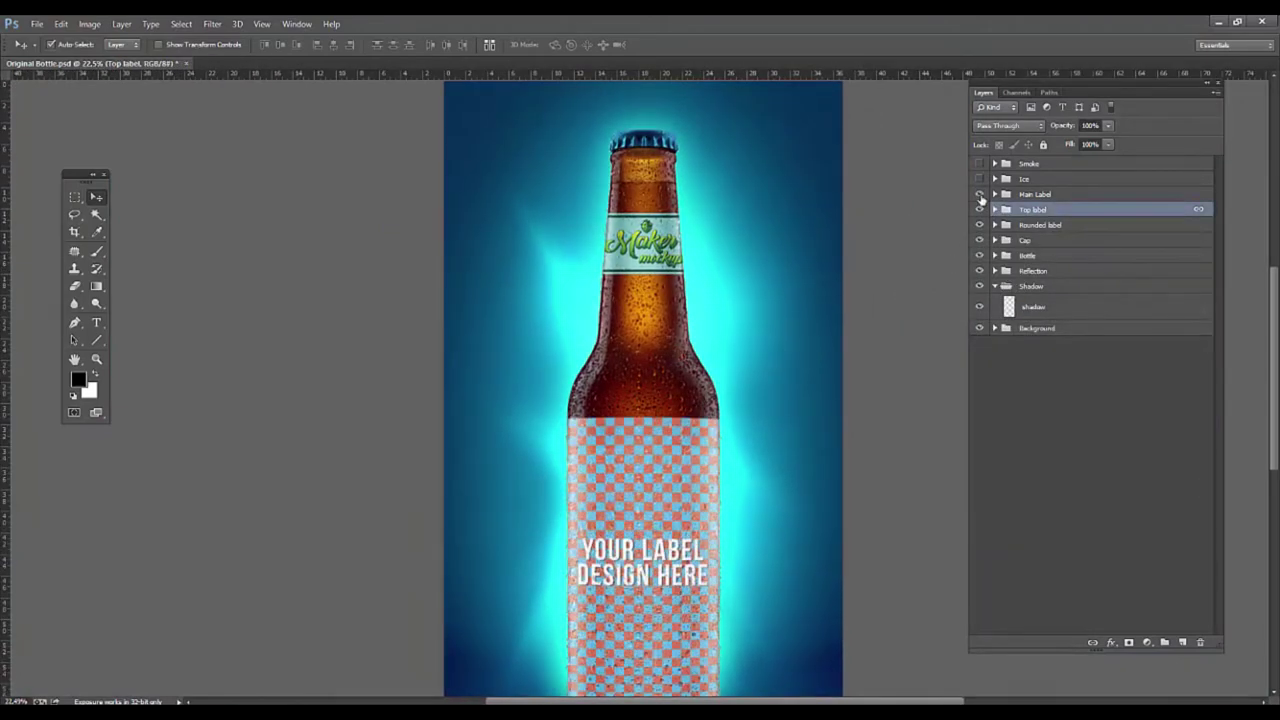
# - Expand the Main Label group and hide its water-drop highlights and label shading
pyautogui.click(980, 195)
pyautogui.click(980, 195)
pyautogui.scroll(1, 600, 550)
pyautogui.scroll(1, 640, 545)
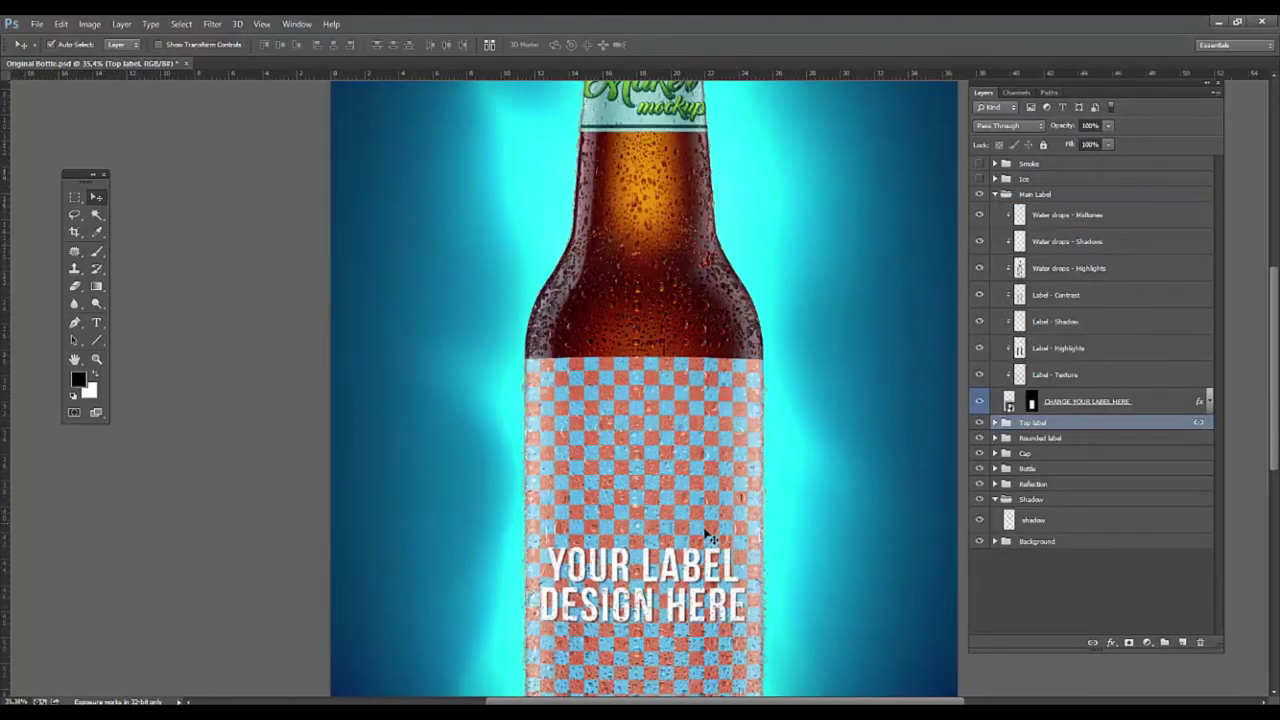
pyautogui.scroll(1, 680, 545)
pyautogui.scroll(1, 708, 543)
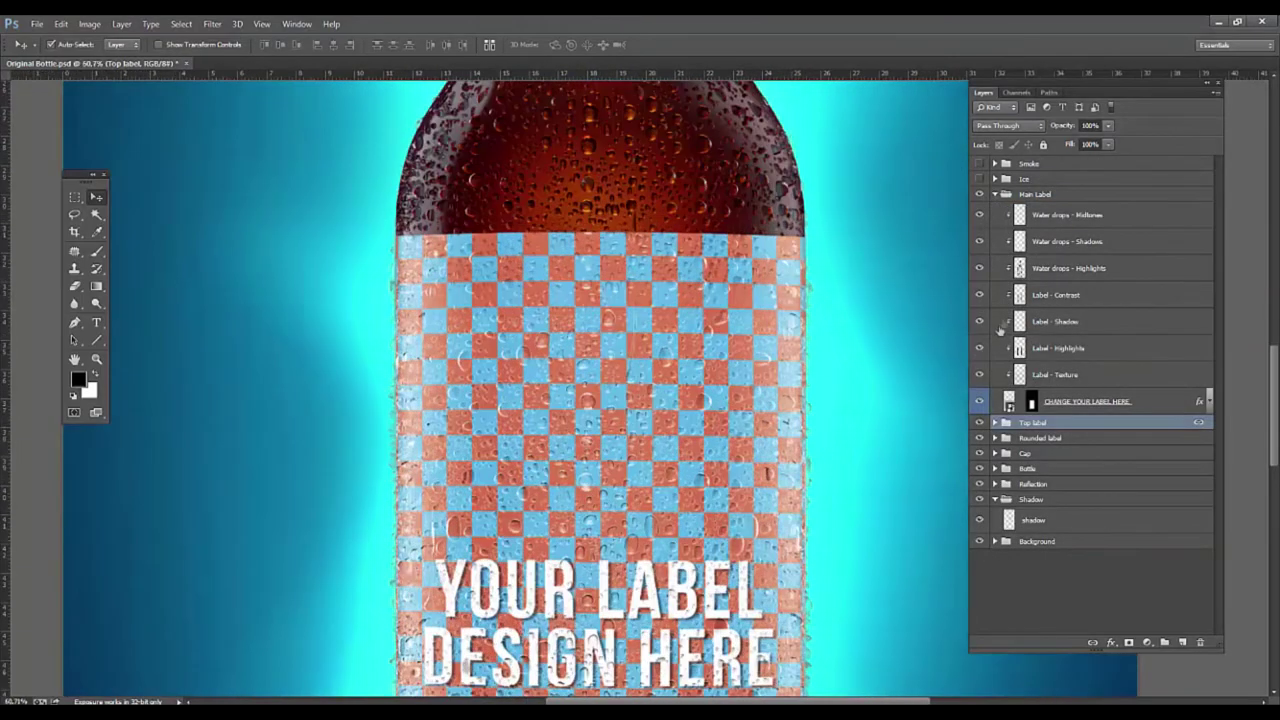
pyautogui.click(980, 270)
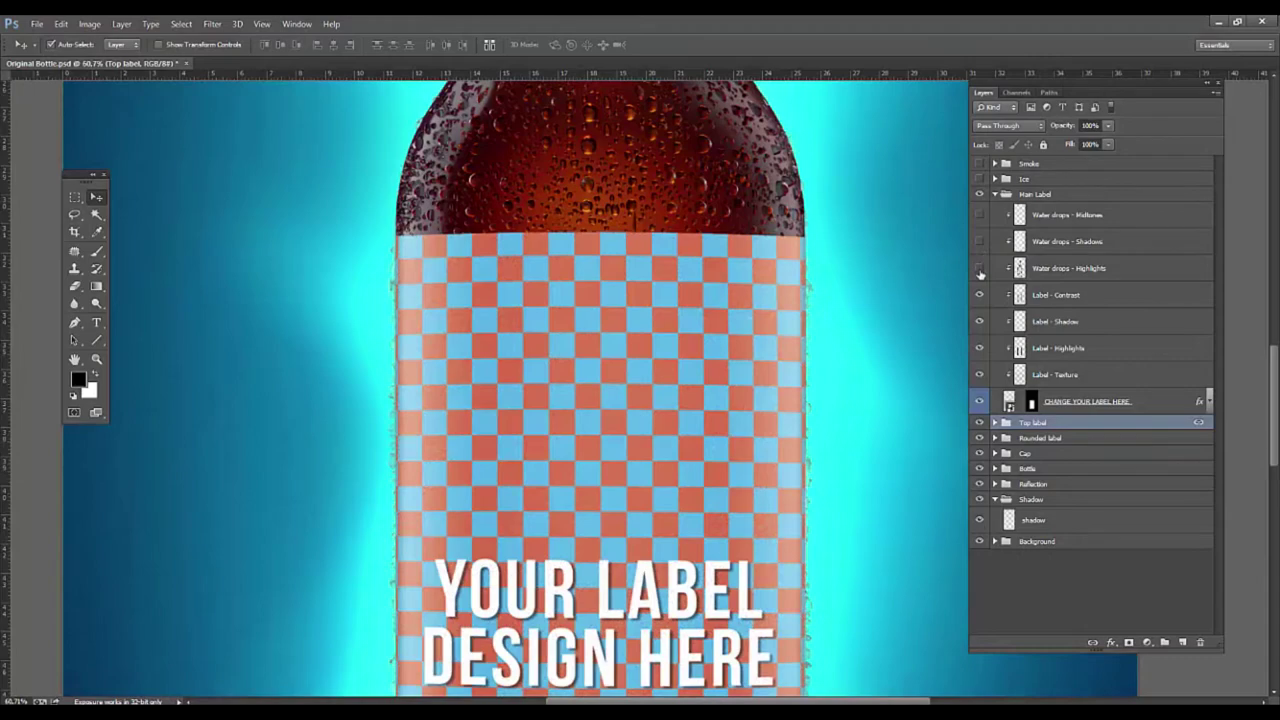
pyautogui.click(979, 348)
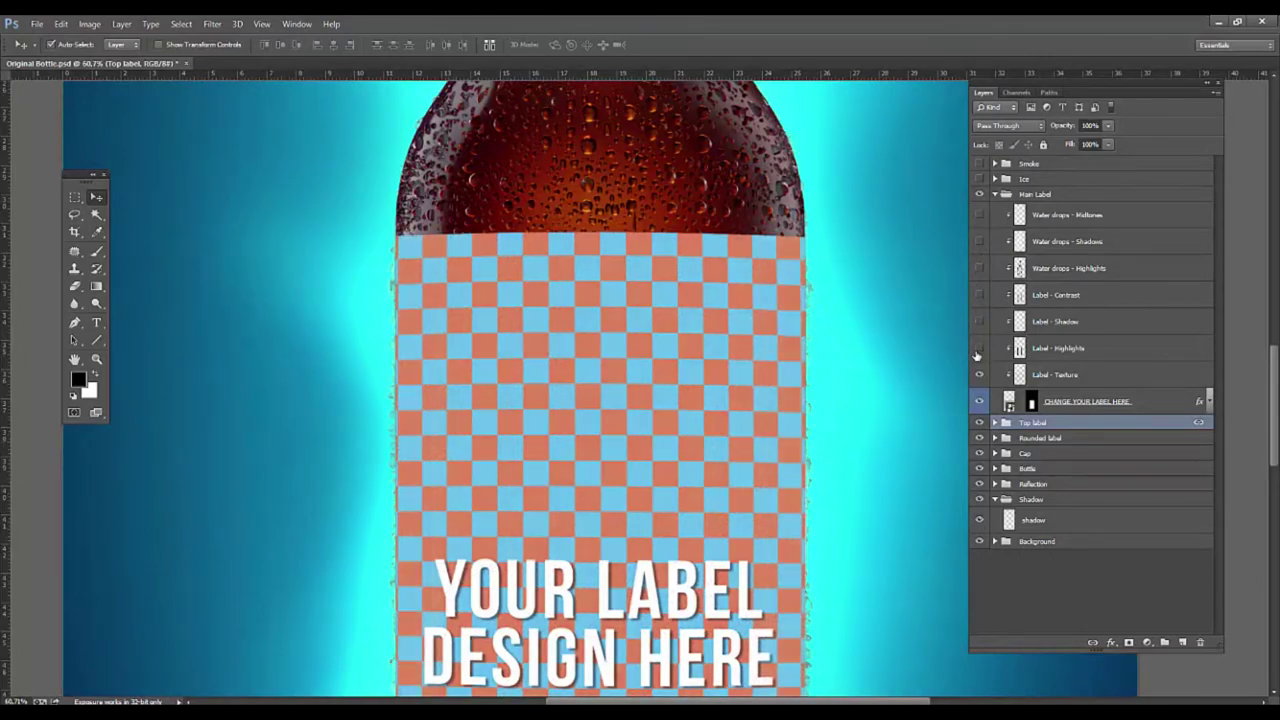
# - Restore the label shading and water drops, then hide the Main Label placeholder
pyautogui.scroll(-2, 551, 402)
pyautogui.scroll(3, 551, 402)
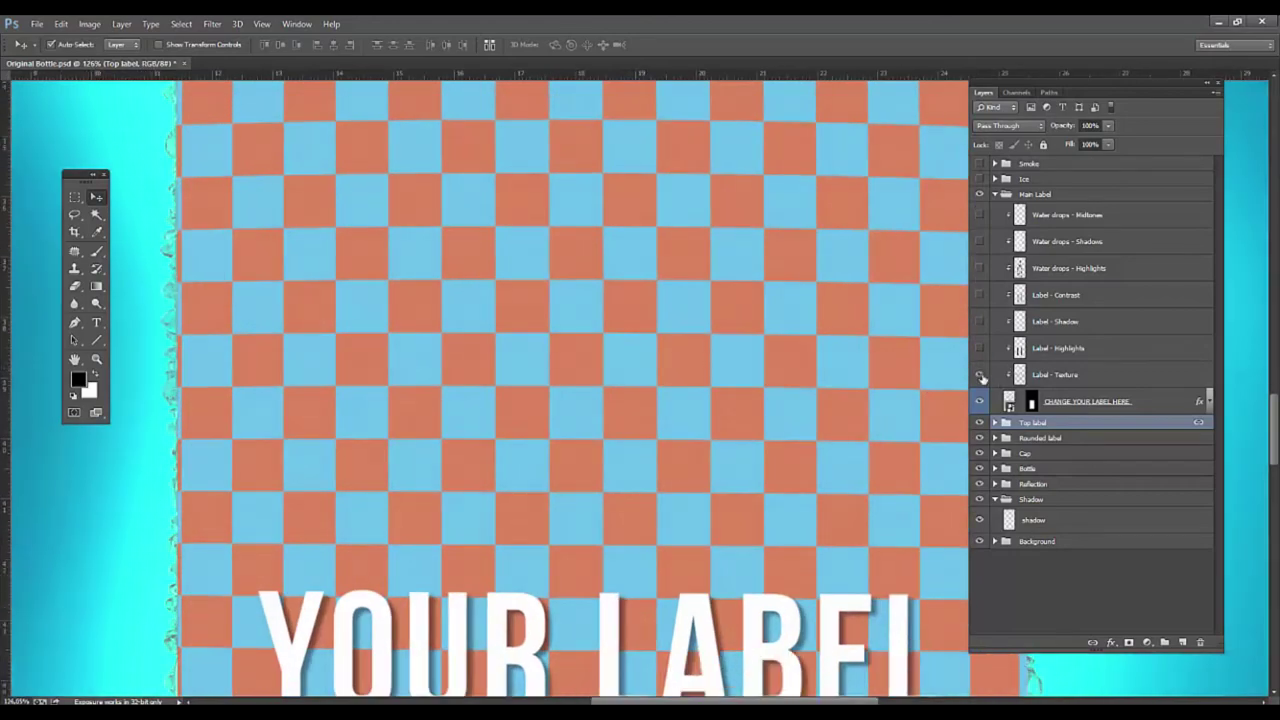
pyautogui.scroll(-3, 790, 420)
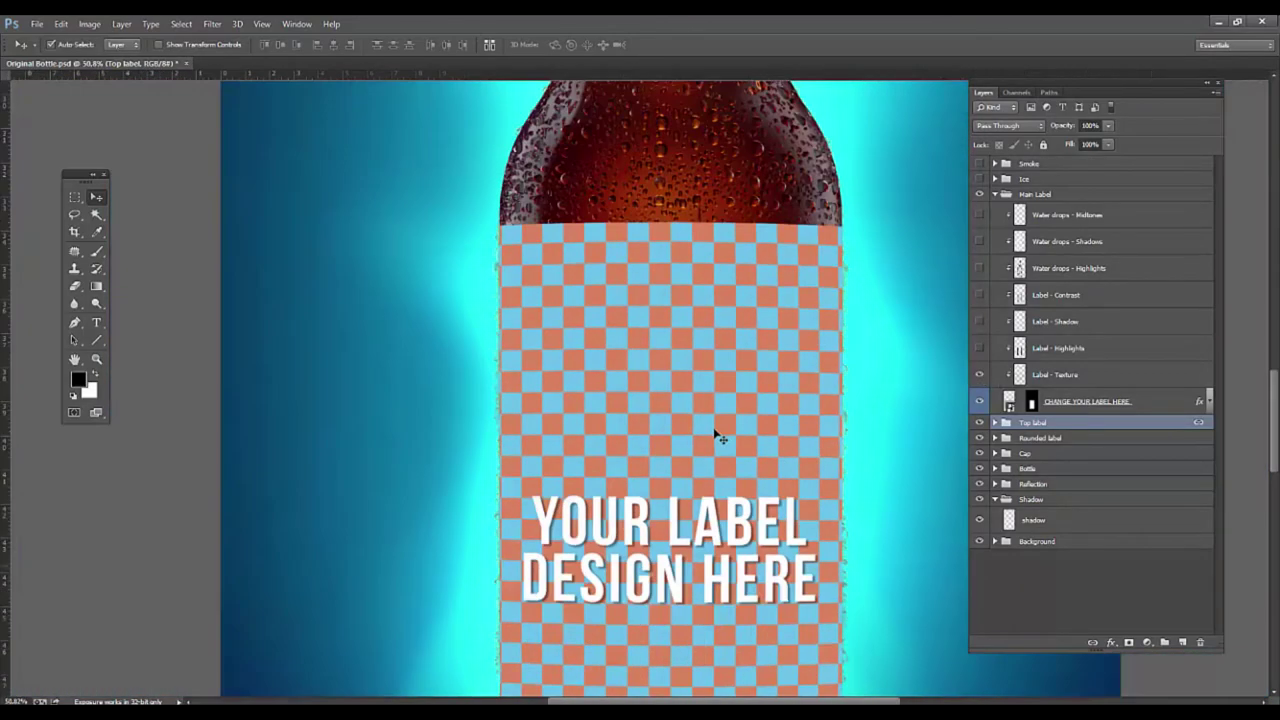
pyautogui.scroll(-2, 792, 480)
pyautogui.scroll(-1, 795, 505)
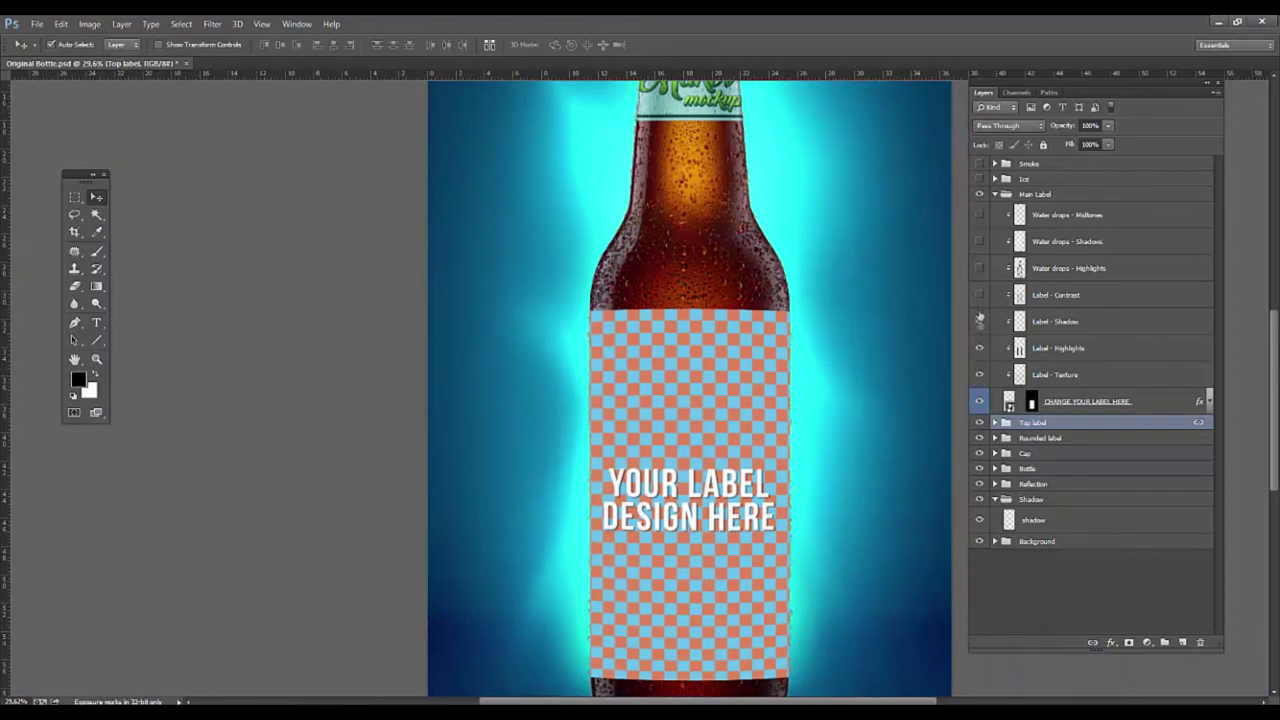
pyautogui.moveTo(980, 318); pyautogui.dragTo(980, 228)
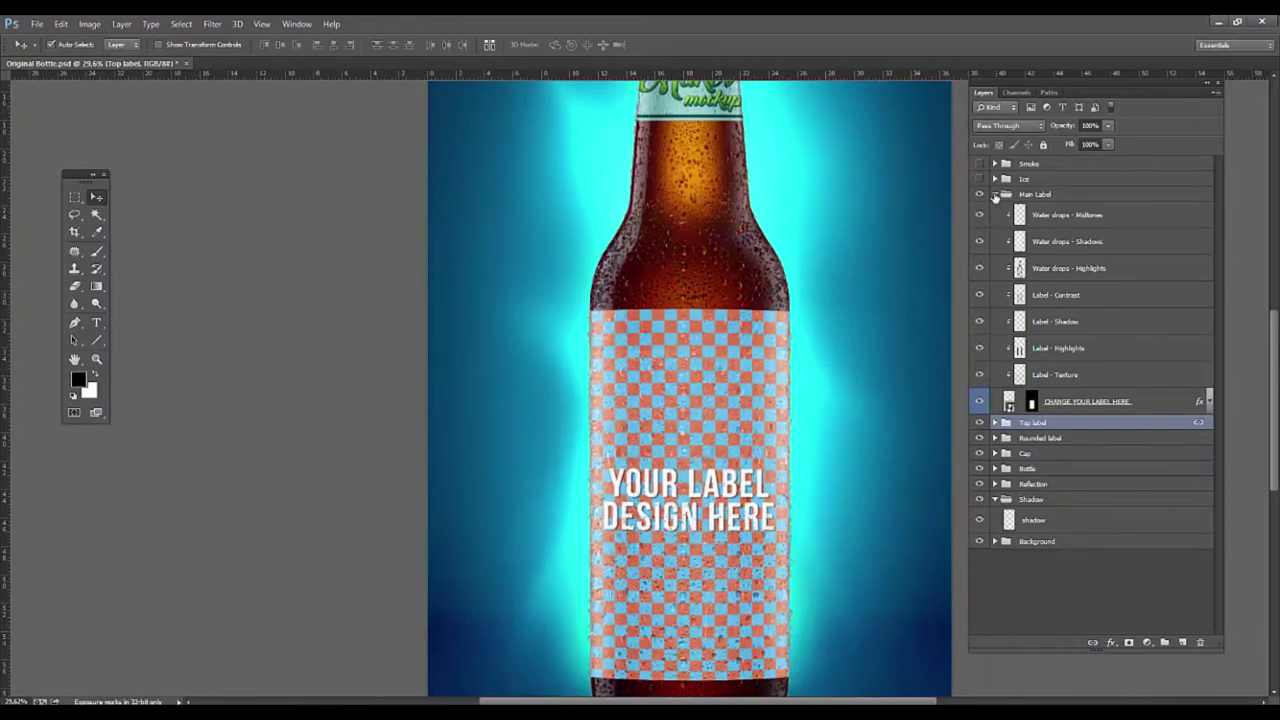
pyautogui.click(994, 194)
pyautogui.scroll(-1, 845, 338)
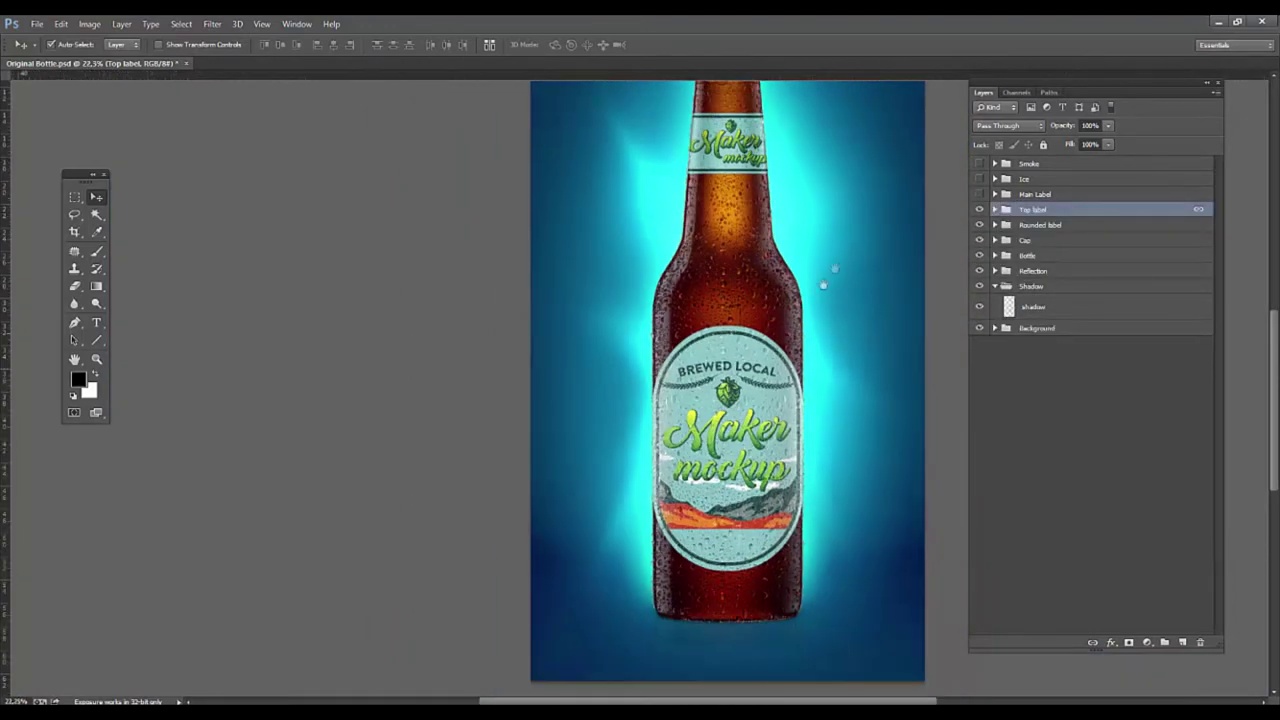
pyautogui.scroll(-1, 829, 277)
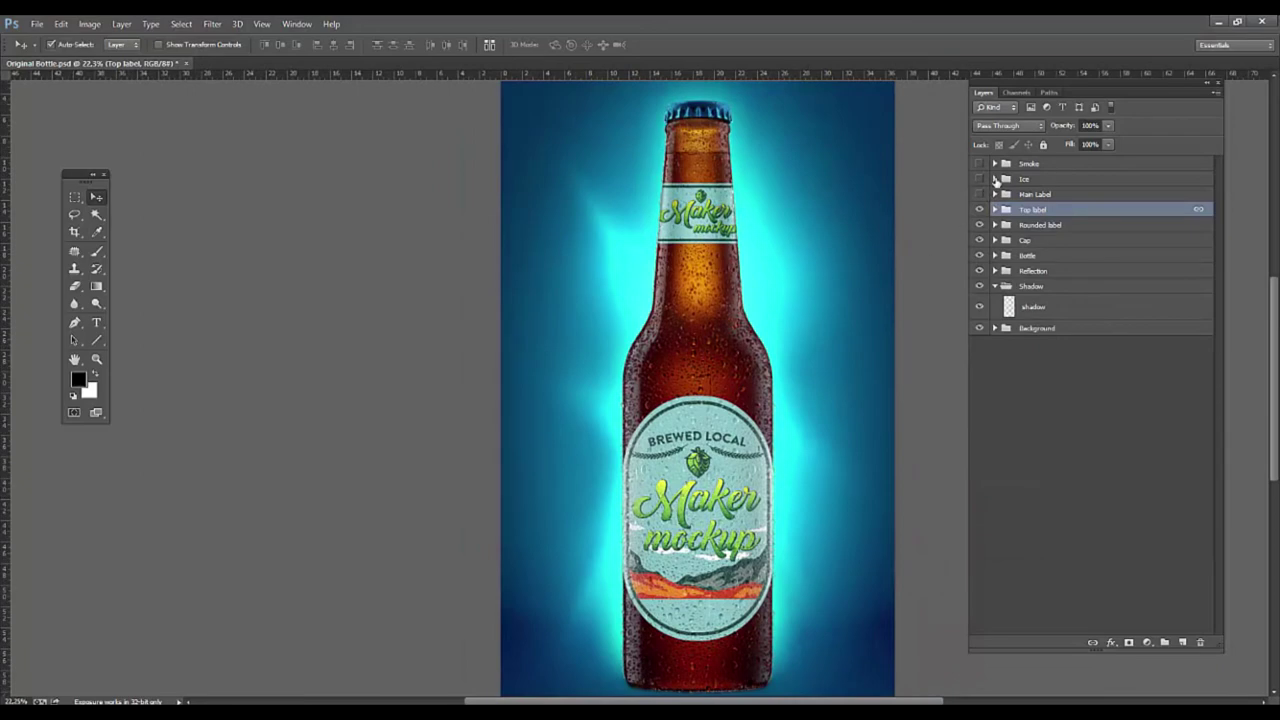
# - Expand and show the Ice group, compare the bottle with and without ice, and select its mask
pyautogui.click(994, 179)
pyautogui.click(980, 179)
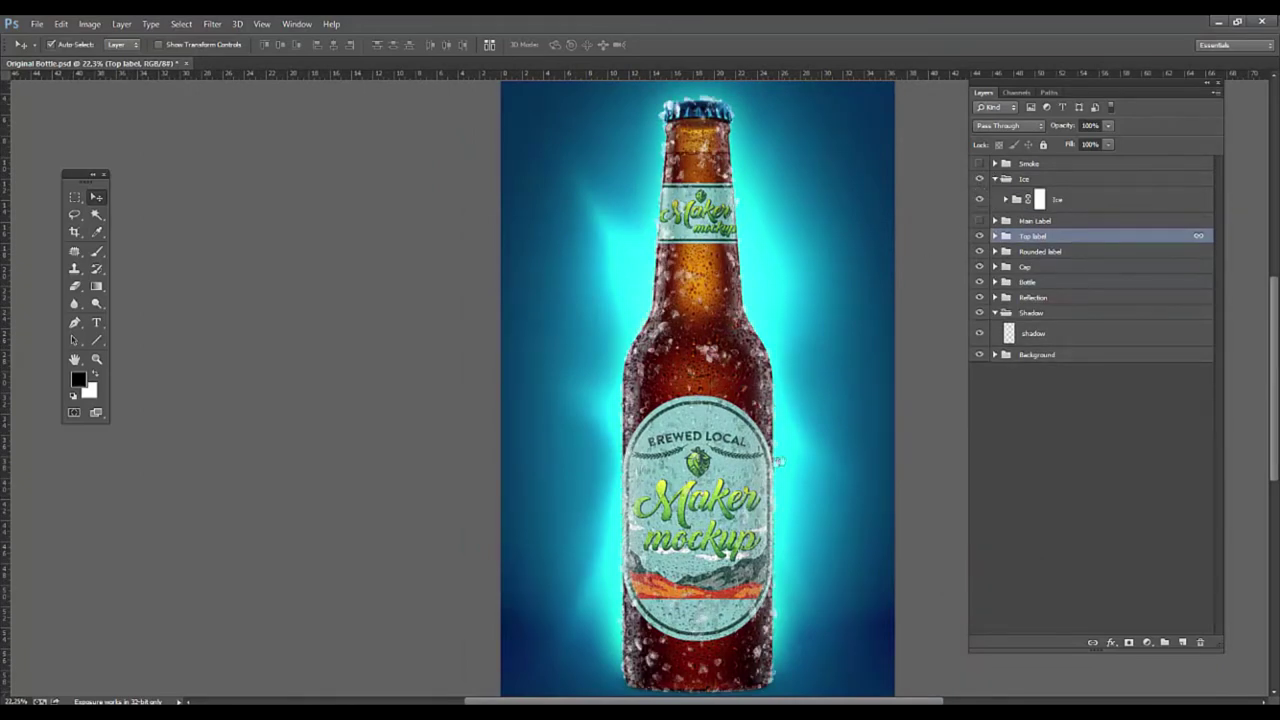
pyautogui.scroll(1, 778, 460)
pyautogui.scroll(1, 778, 460)
pyautogui.scroll(1, 778, 460)
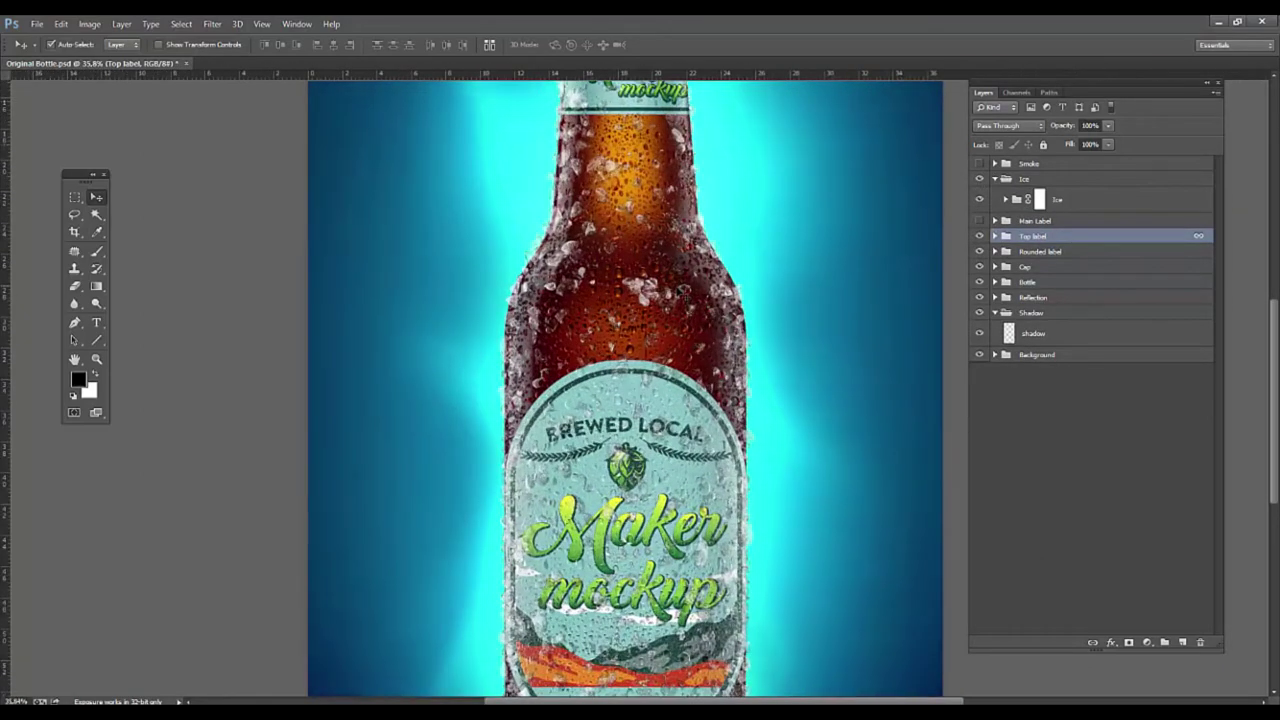
pyautogui.scroll(2, 678, 308)
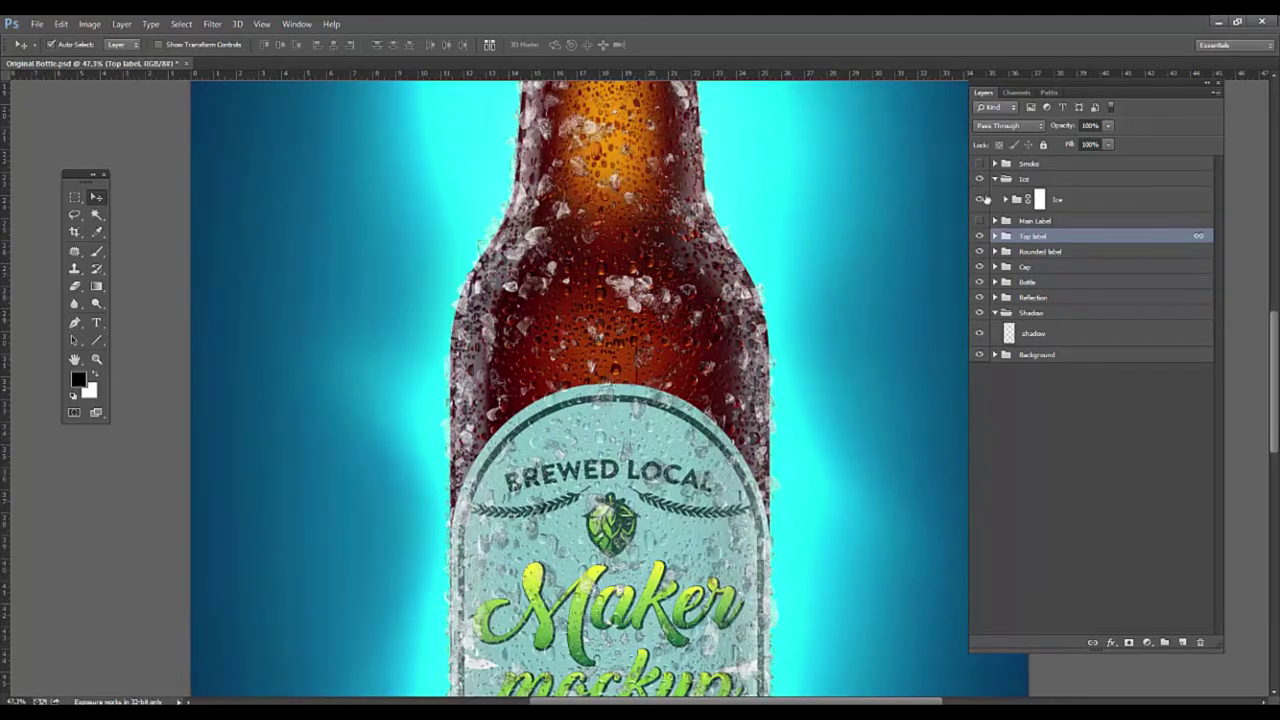
pyautogui.click(980, 199)
pyautogui.click(980, 199)
pyautogui.click(1039, 200)
# - Set a black Brush to 100% opacity and paint ice off the bottle neck on the Ice mask
pyautogui.press('b')
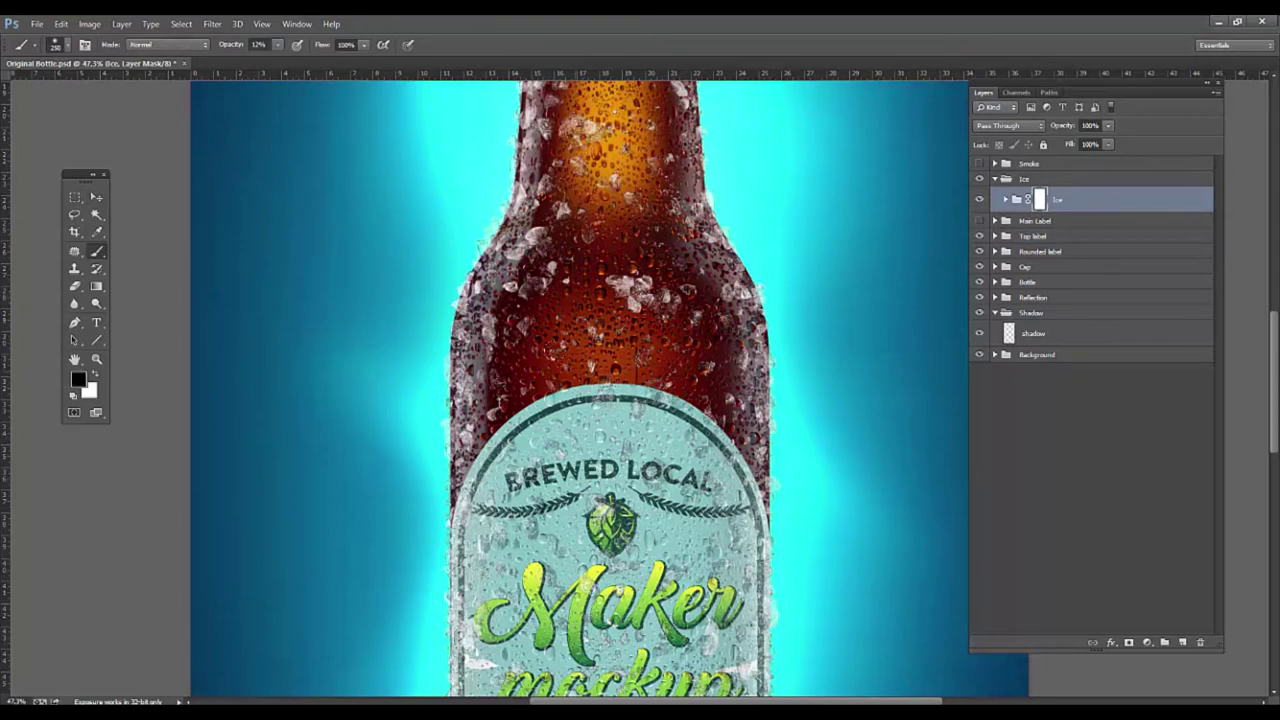
pyautogui.rightClick(550, 356)
pyautogui.press('Return')
pyautogui.moveTo(280, 48); pyautogui.dragTo(280, 62)
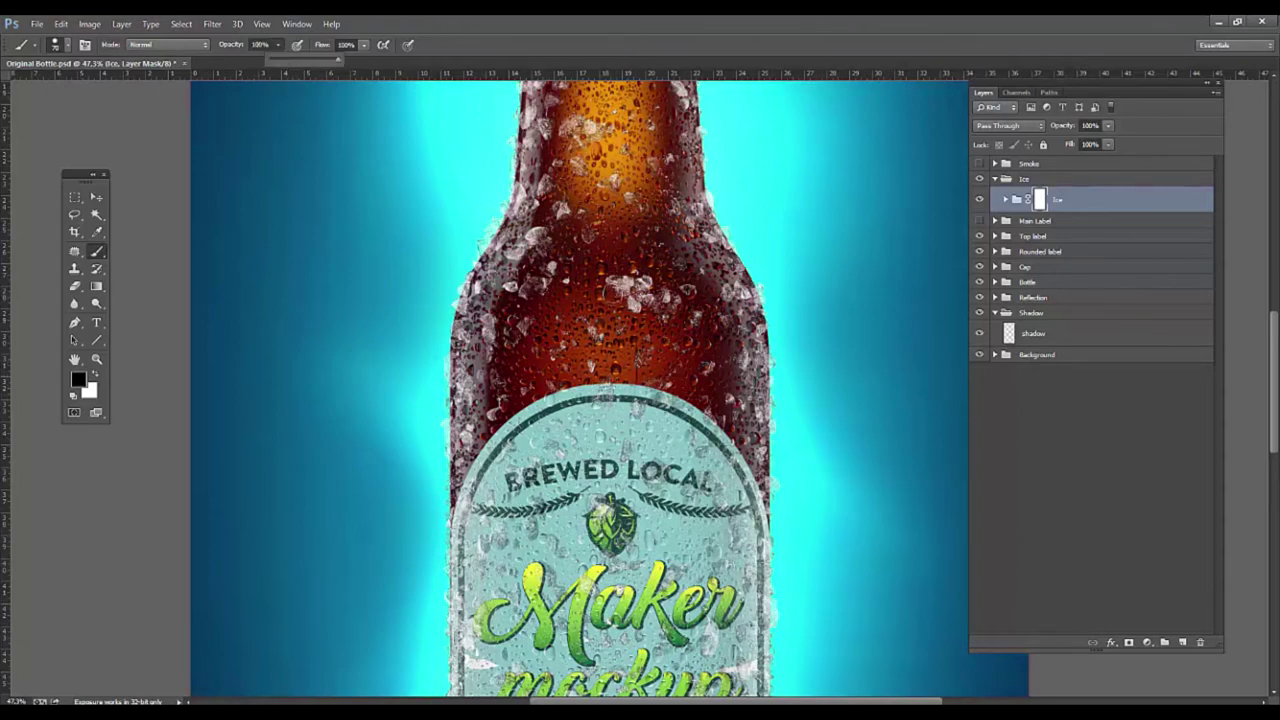
pyautogui.moveTo(614, 308)
pyautogui.mouseDown()
pyautogui.moveTo(630, 288)
pyautogui.moveTo(657, 303)
pyautogui.mouseUp()
pyautogui.scroll(-5, 533, 417)
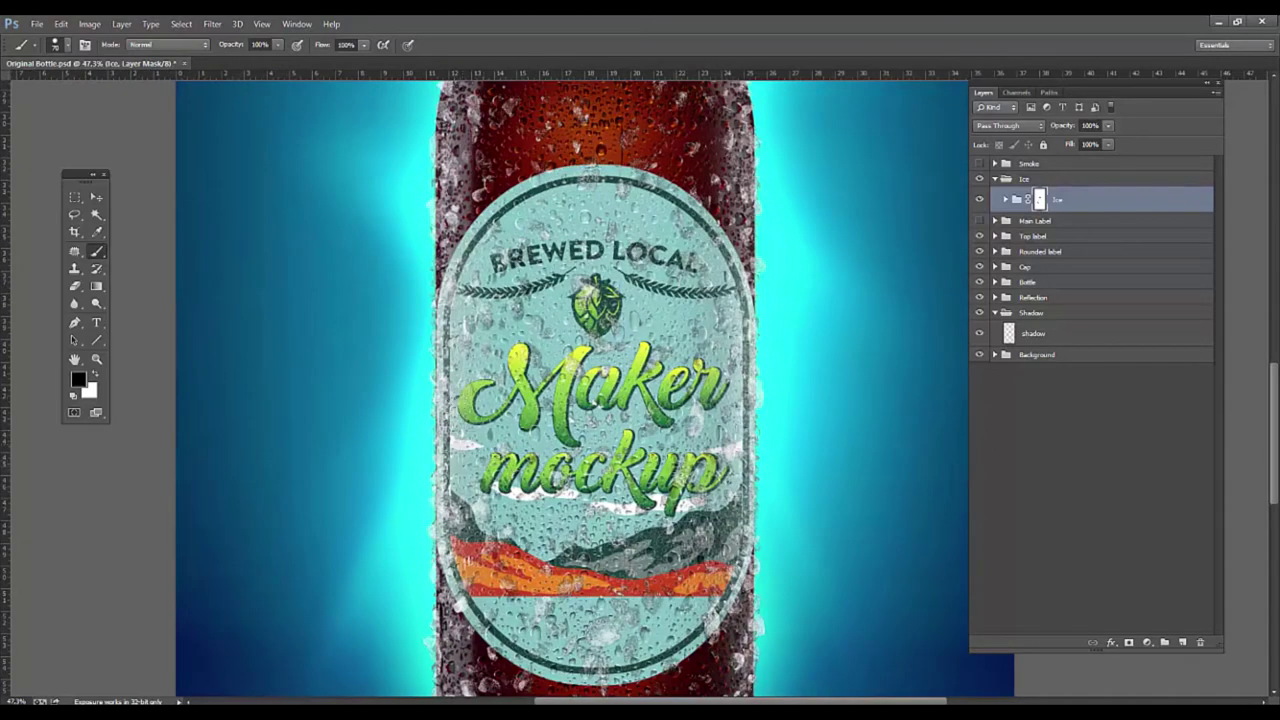
pyautogui.scroll(-3, 610, 530)
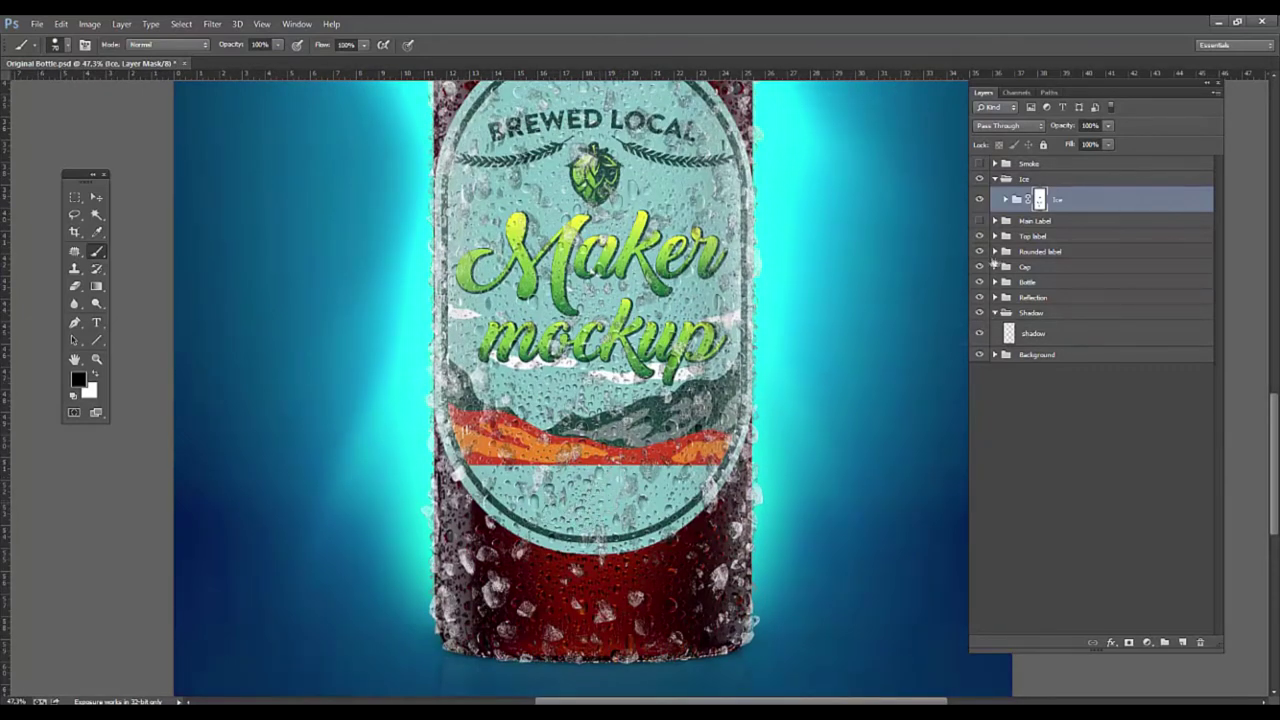
pyautogui.click(980, 252)
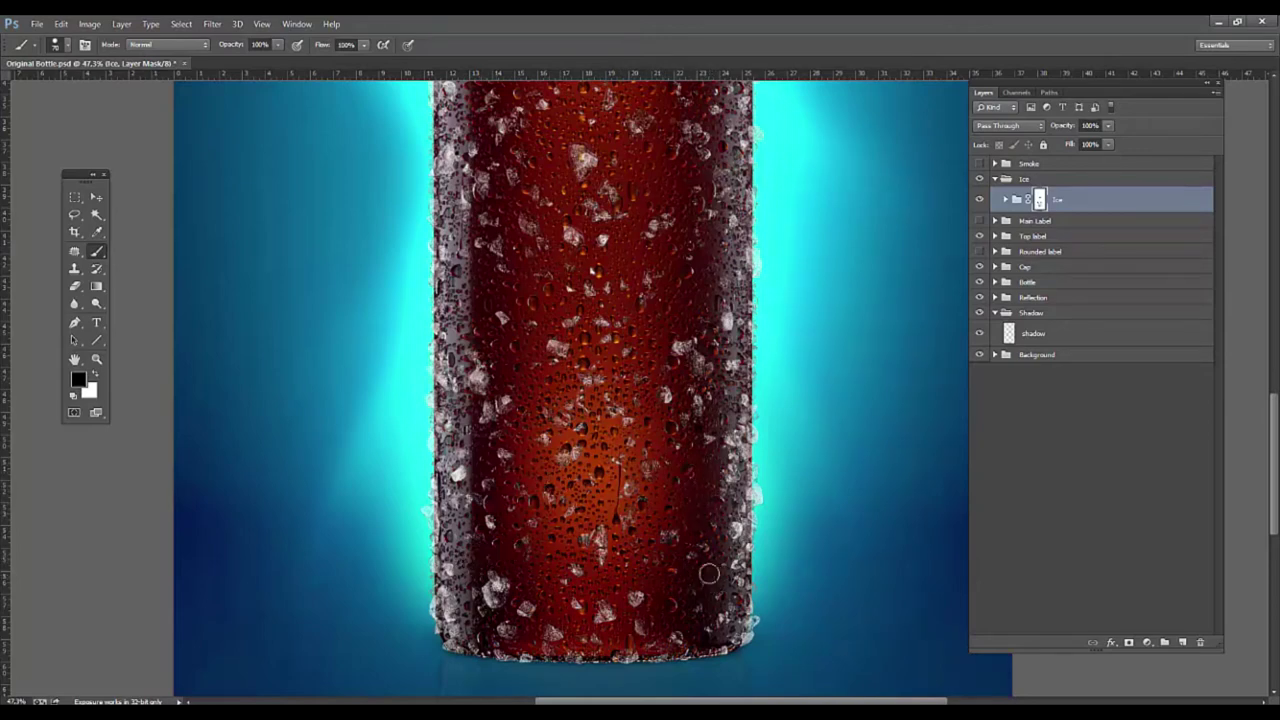
# - Paint the ice away from the bottle cap, then toggle the Ice layer to compare
pyautogui.scroll(2, 650, 288)
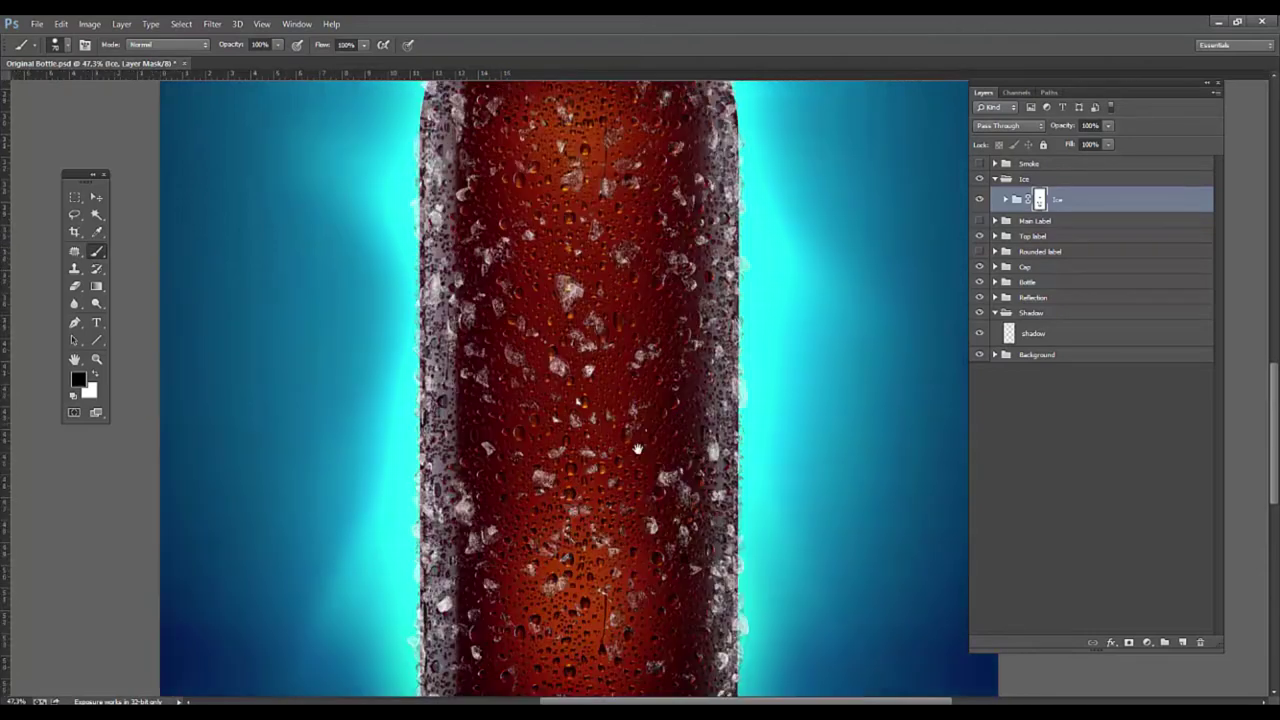
pyautogui.scroll(2, 655, 291)
pyautogui.scroll(2, 660, 295)
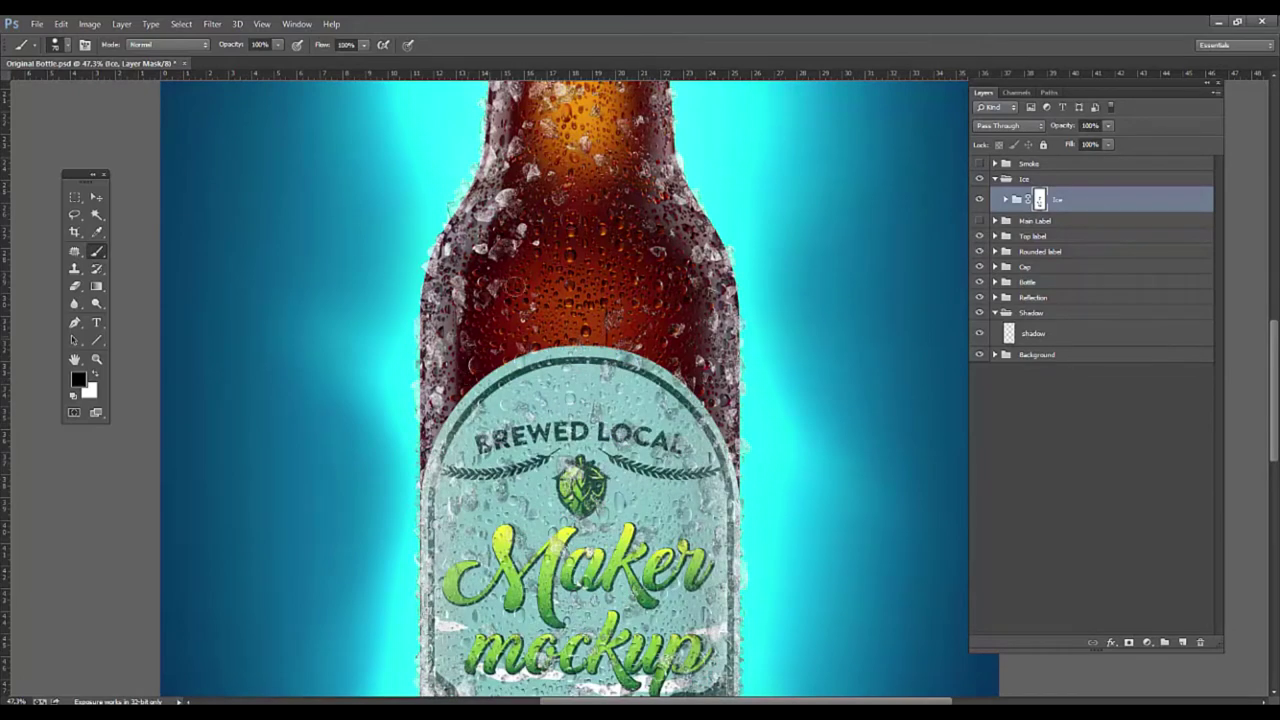
pyautogui.moveTo(581, 242); pyautogui.dragTo(573, 388)
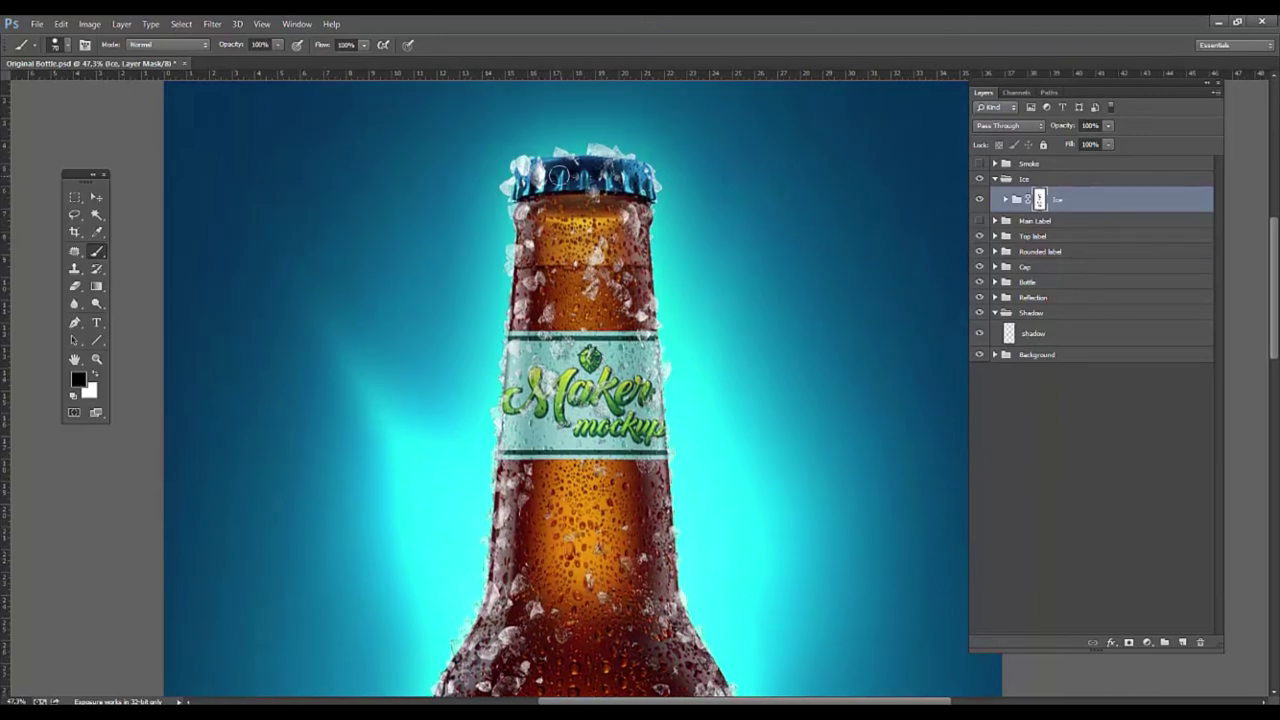
pyautogui.moveTo(555, 179)
pyautogui.mouseDown()
pyautogui.moveTo(528, 173)
pyautogui.moveTo(563, 180)
pyautogui.mouseUp()
pyautogui.moveTo(604, 134); pyautogui.dragTo(591, 132)
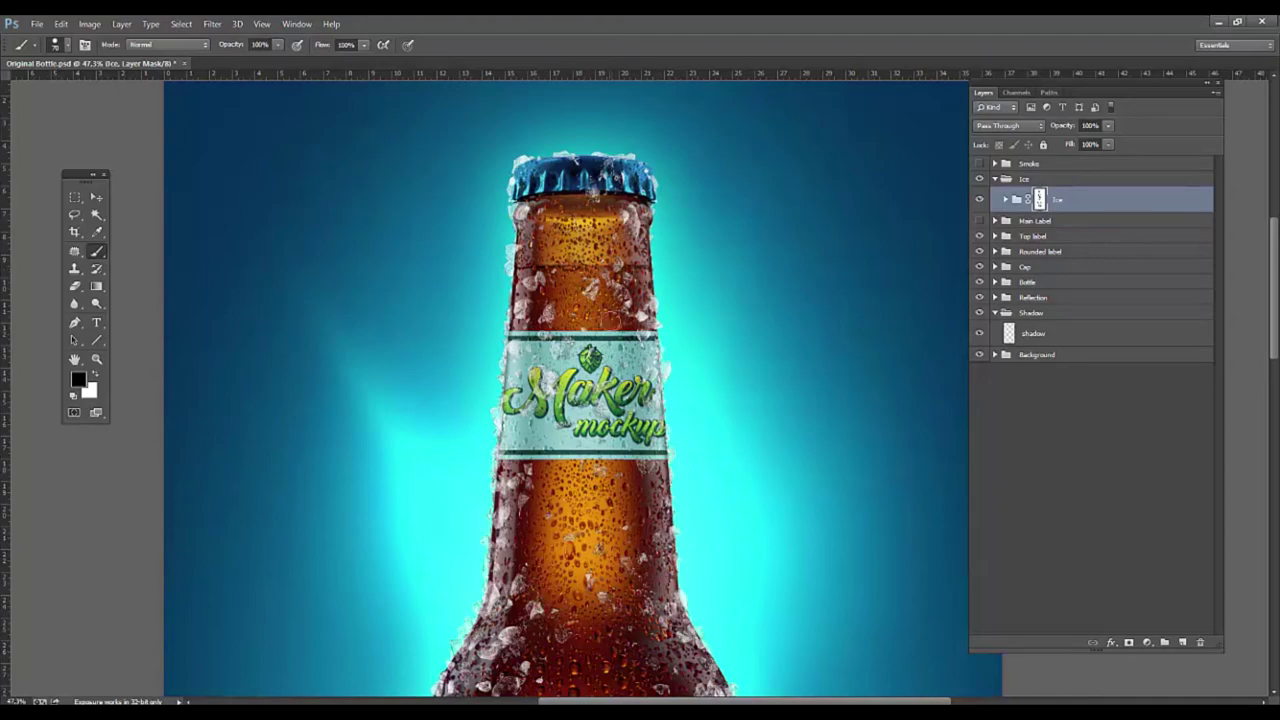
pyautogui.scroll(-3, 617, 315)
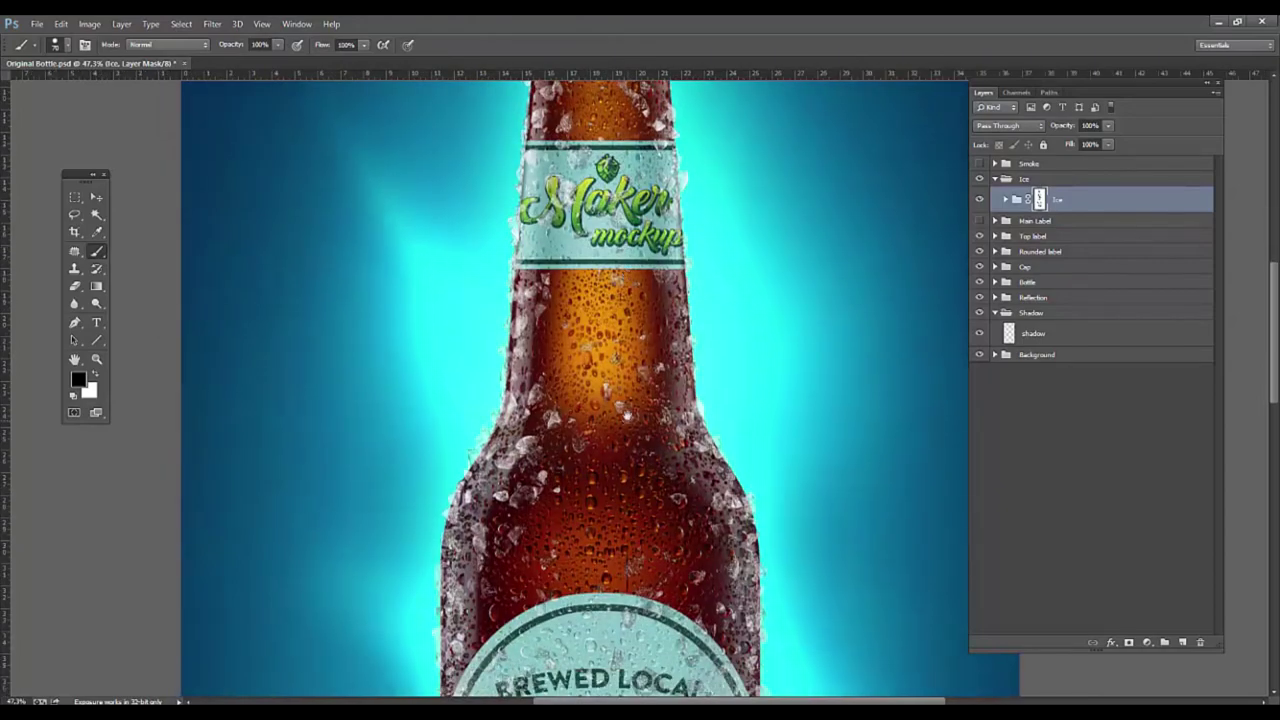
pyautogui.scroll(-5, 627, 413)
pyautogui.hscroll(2, 632, 300)
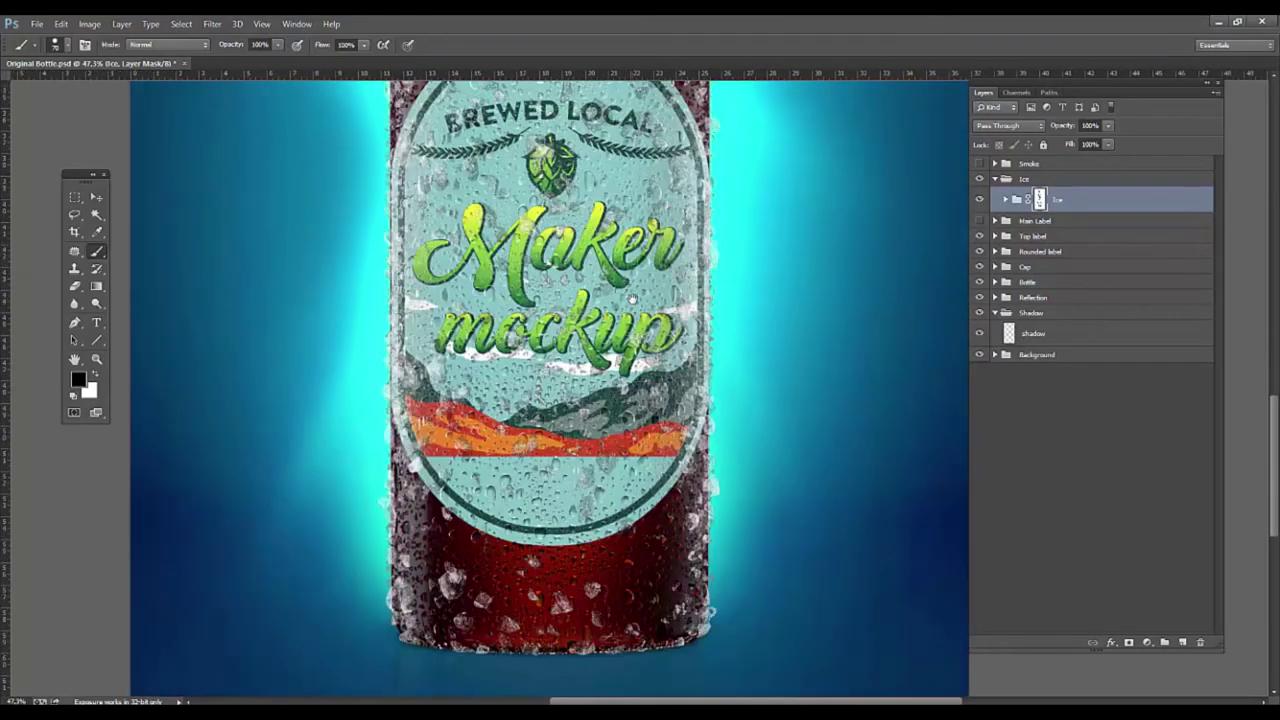
pyautogui.click(980, 200)
pyautogui.click(980, 200)
# - Preview the bottle with the Ice mask and Ice layer toggled, then fit the image on screen
pyautogui.hotkey('ctrl', '-')
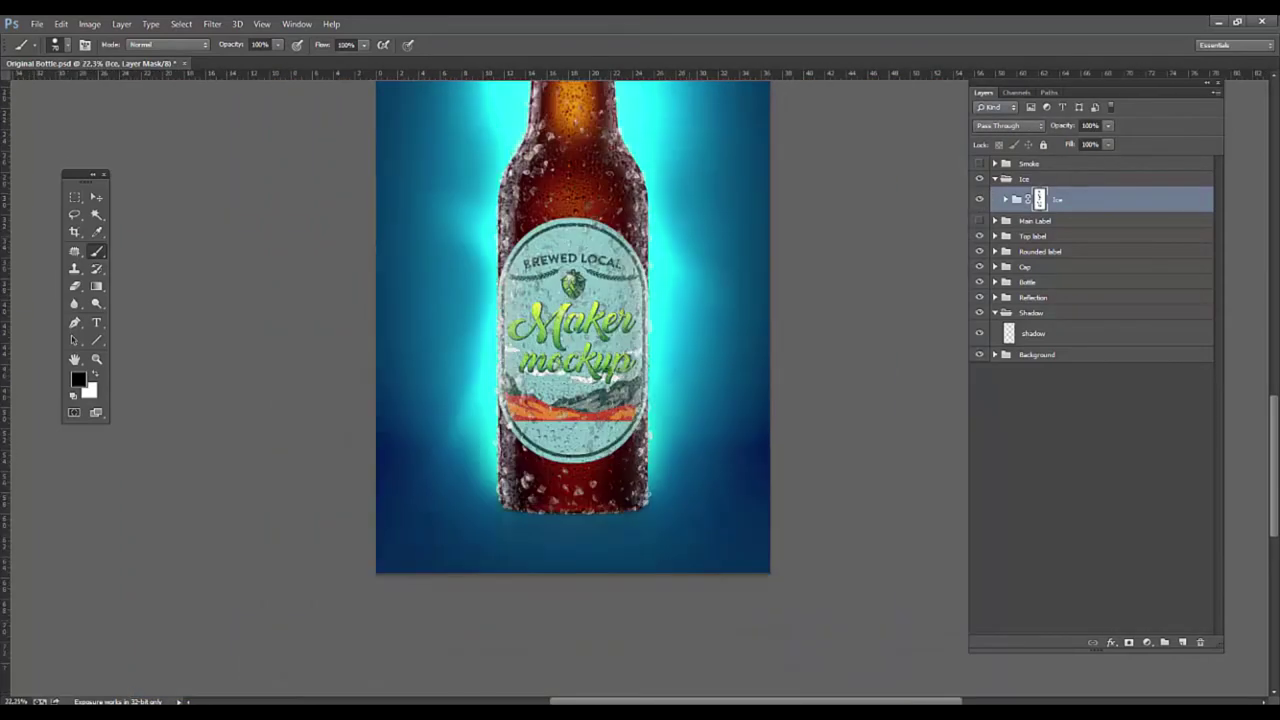
pyautogui.hotkey('ctrl', '+')
pyautogui.keyDown('shift'); pyautogui.click(1040, 198); pyautogui.keyUp('shift')
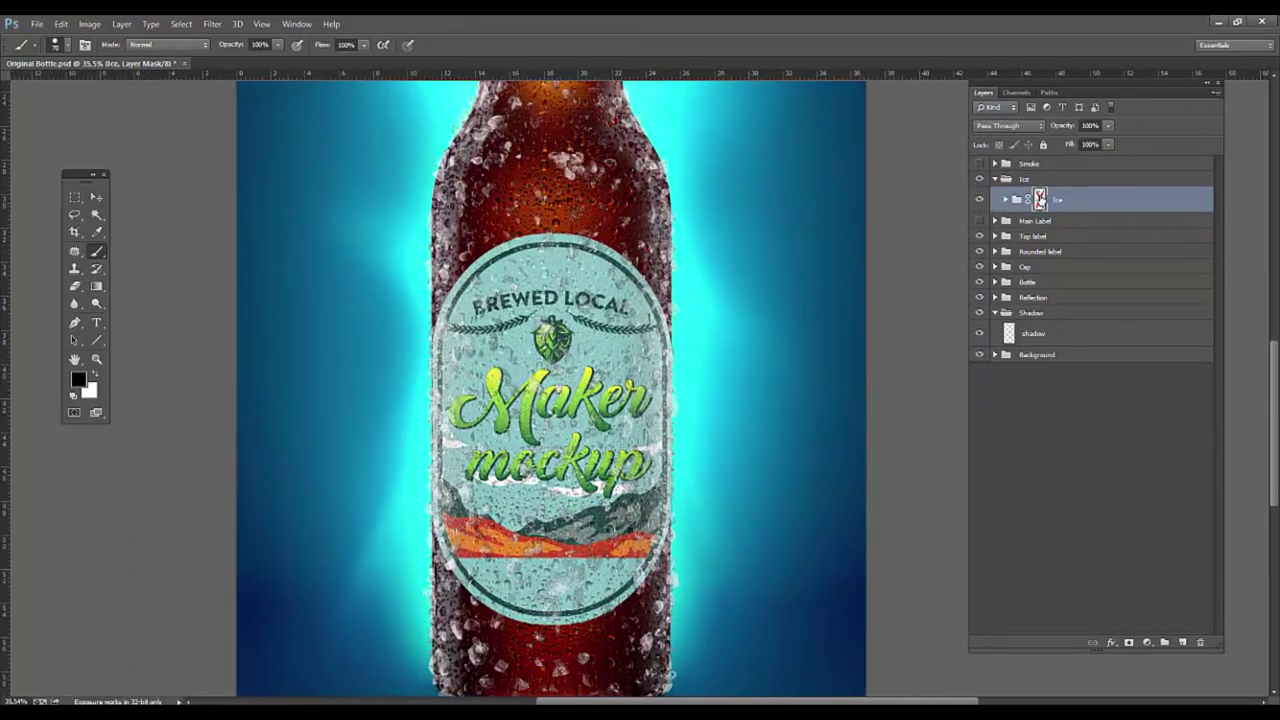
pyautogui.keyDown('shift'); pyautogui.click(1040, 198); pyautogui.keyUp('shift')
pyautogui.keyDown('shift'); pyautogui.click(1040, 198); pyautogui.keyUp('shift')
pyautogui.keyDown('shift'); pyautogui.click(1040, 198); pyautogui.keyUp('shift')
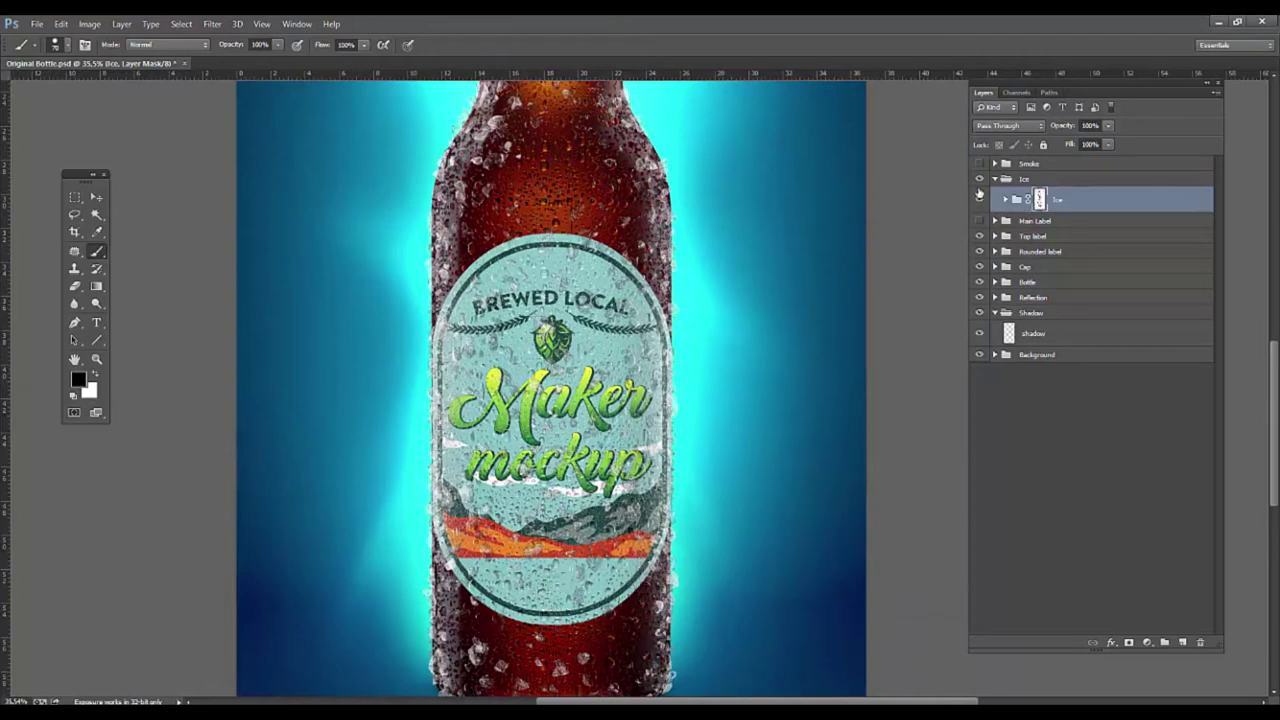
pyautogui.click(980, 200)
pyautogui.click(980, 200)
pyautogui.hotkey('ctrl', '0')
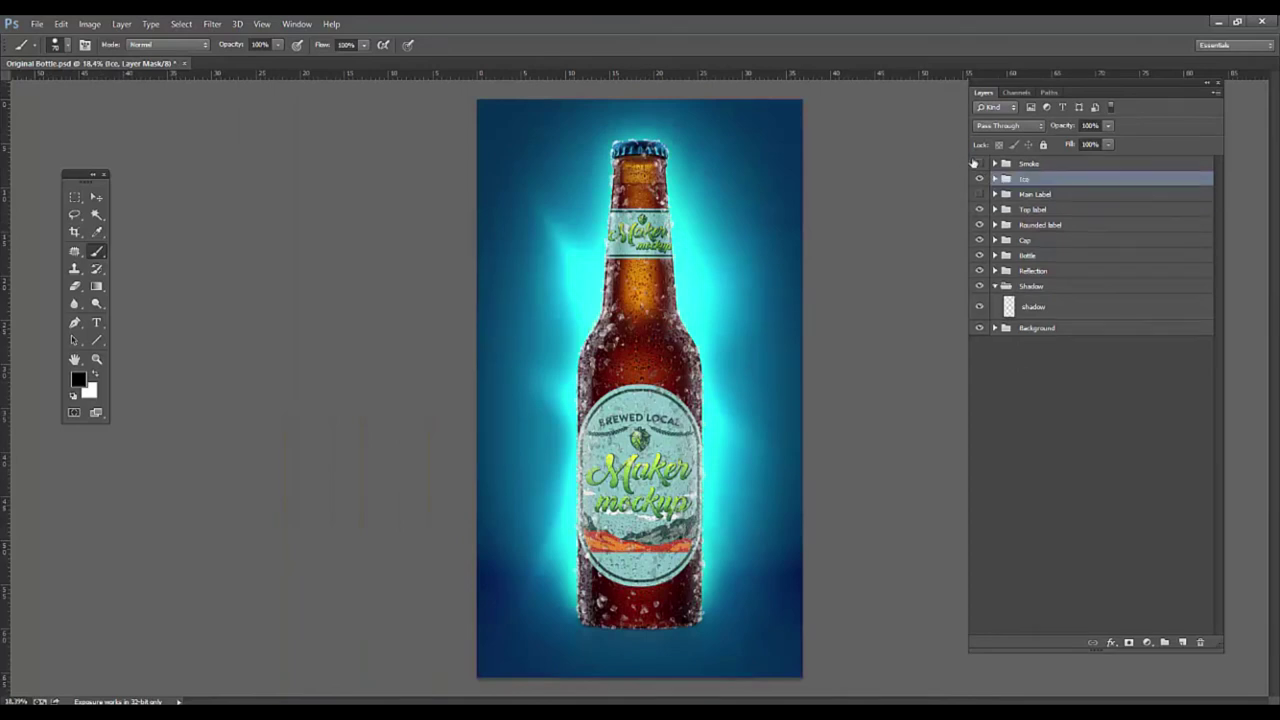
# - Collapse the Ice group and switch on the Smoke group, selecting its Smoke layer
pyautogui.click(996, 179)
pyautogui.click(980, 164)
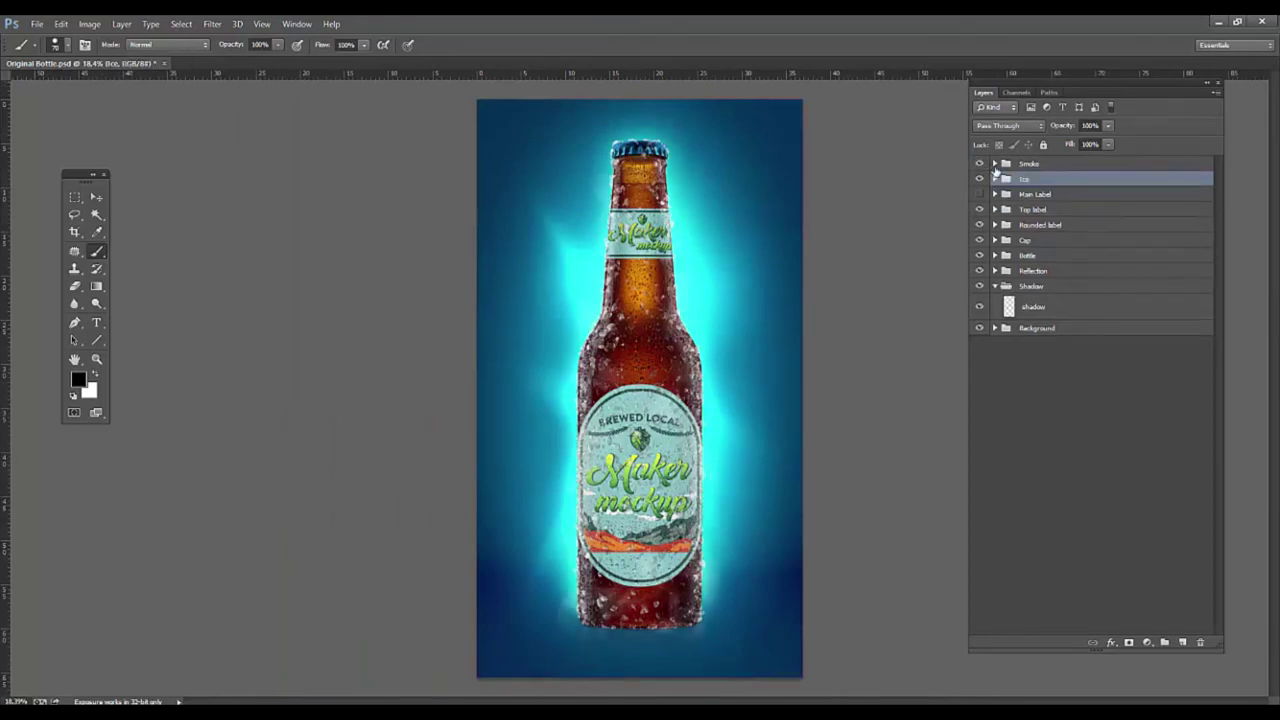
pyautogui.click(995, 164)
pyautogui.click(1041, 190)
pyautogui.click(980, 184)
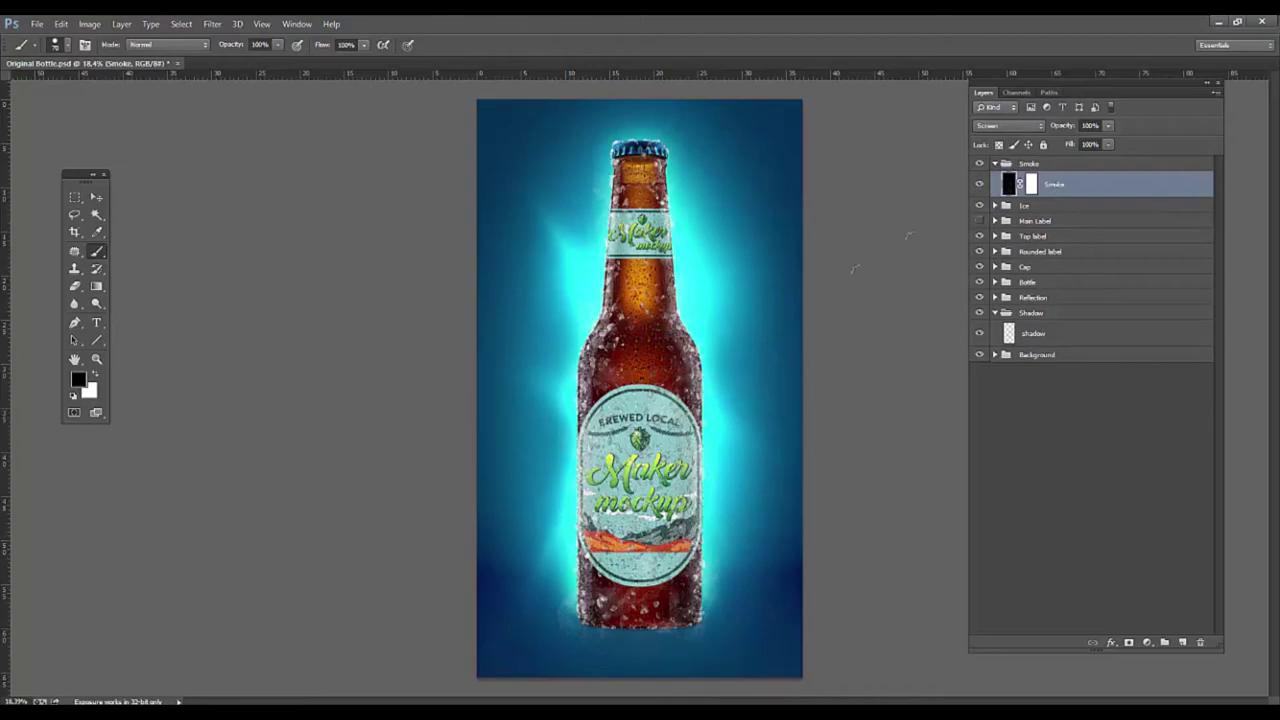
pyautogui.scroll(1, 683, 507)
pyautogui.scroll(2, 683, 507)
pyautogui.scroll(1, 683, 507)
pyautogui.scroll(1, 765, 410)
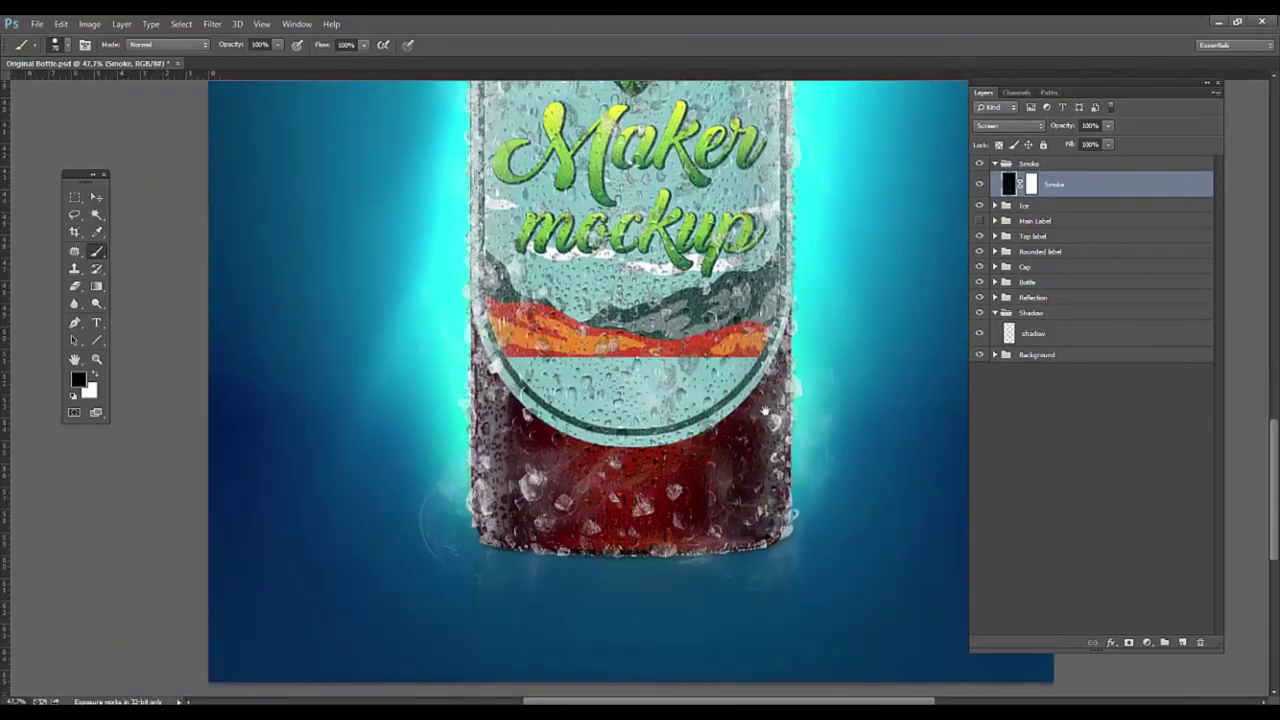
pyautogui.scroll(1, 770, 420)
pyautogui.scroll(1, 770, 420)
pyautogui.scroll(2, 770, 420)
pyautogui.scroll(1, 770, 420)
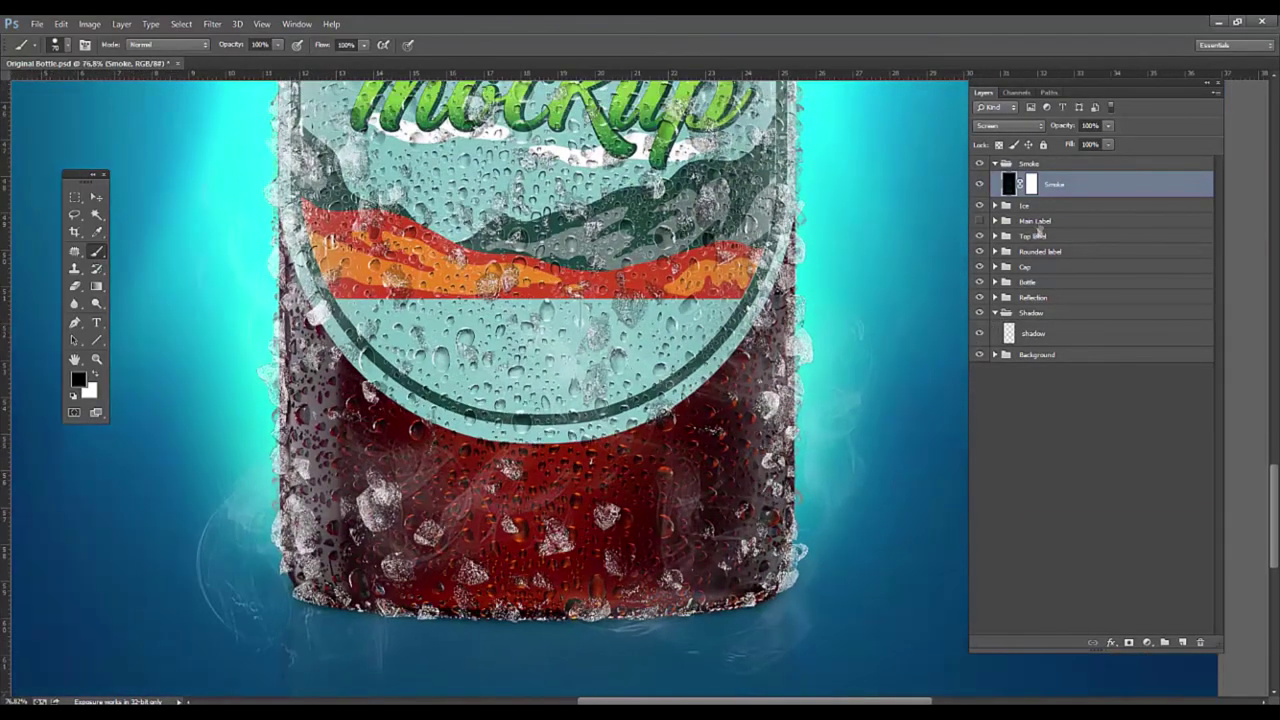
pyautogui.click(1007, 126)
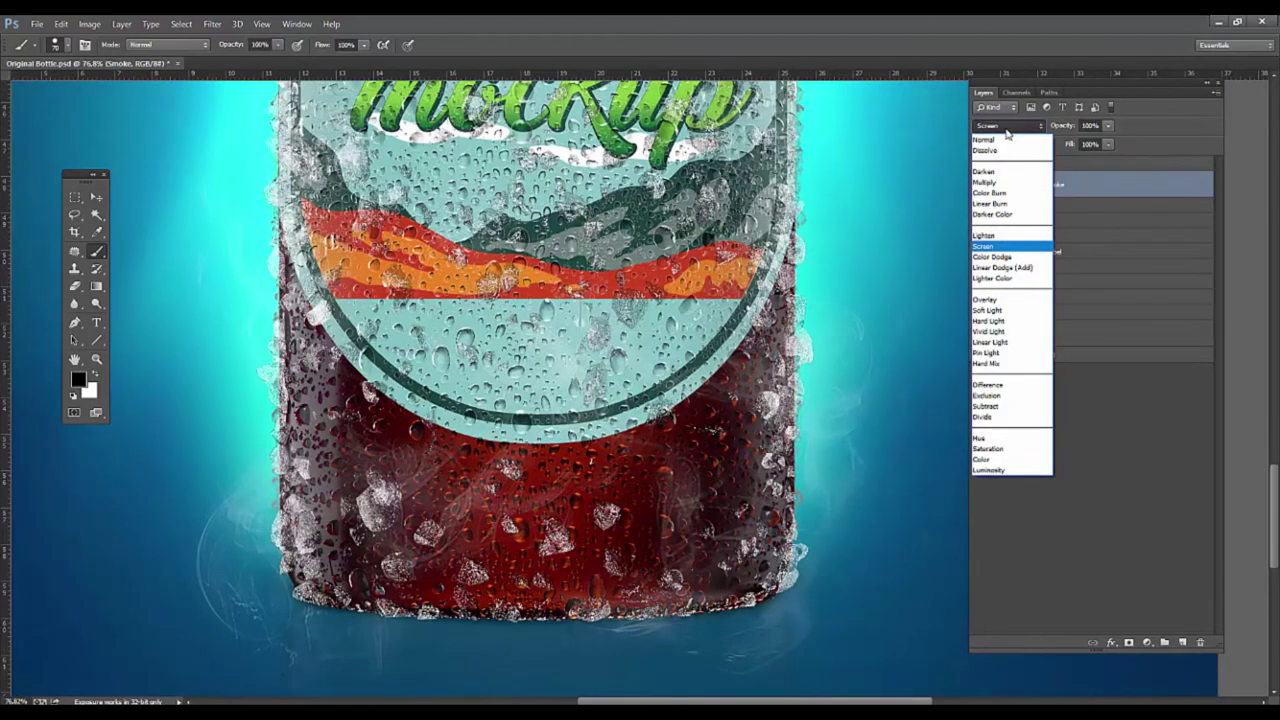
pyautogui.click(1024, 268)
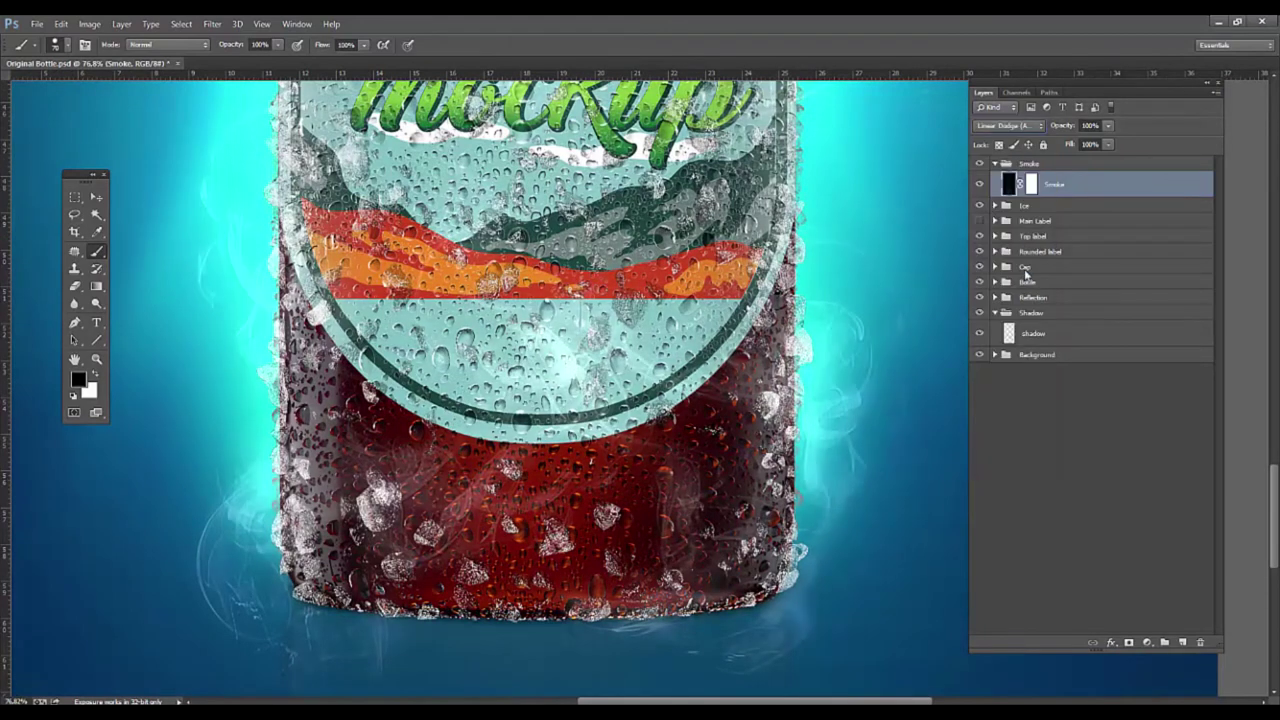
pyautogui.click(981, 185)
pyautogui.click(1002, 127)
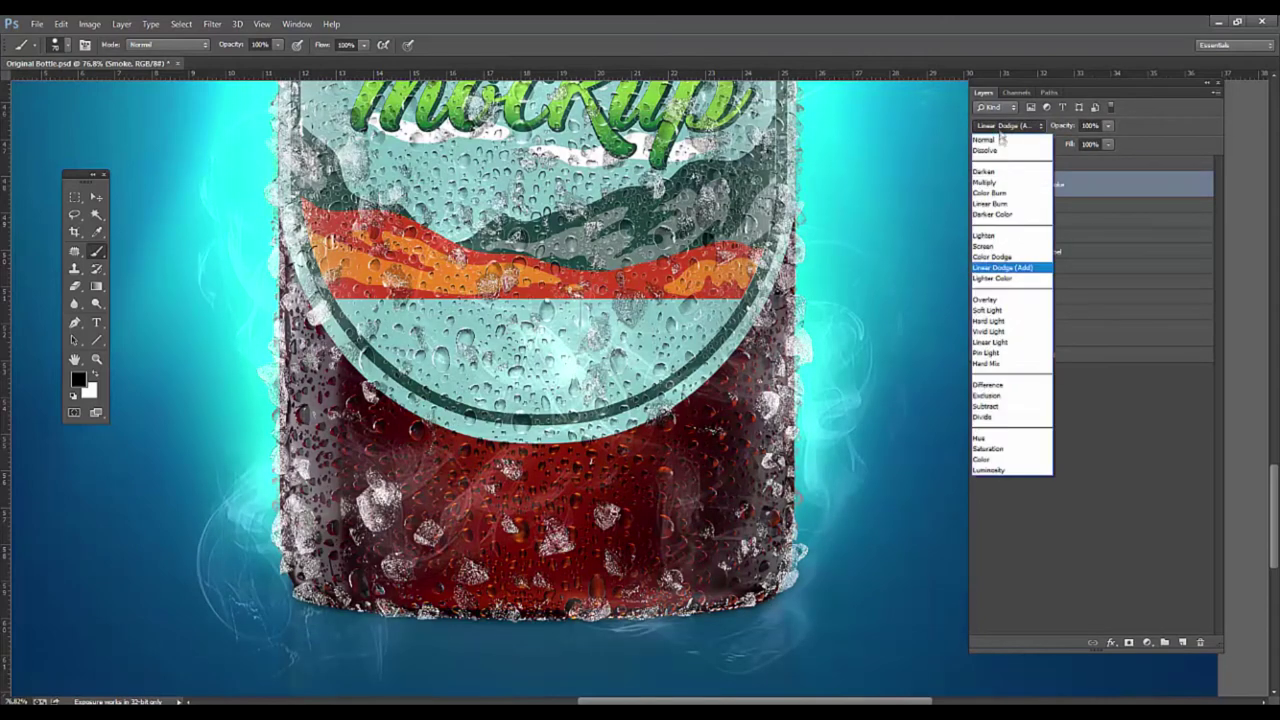
pyautogui.click(1006, 256)
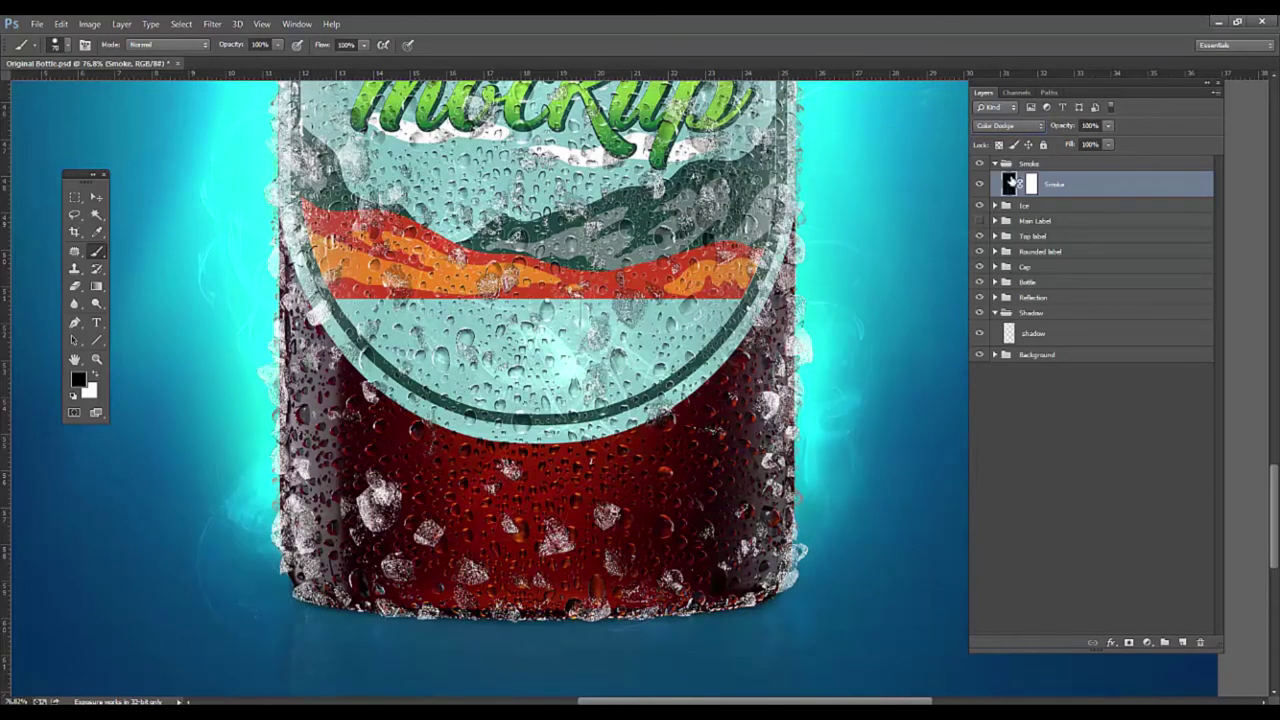
pyautogui.click(1008, 126)
pyautogui.click(1000, 243)
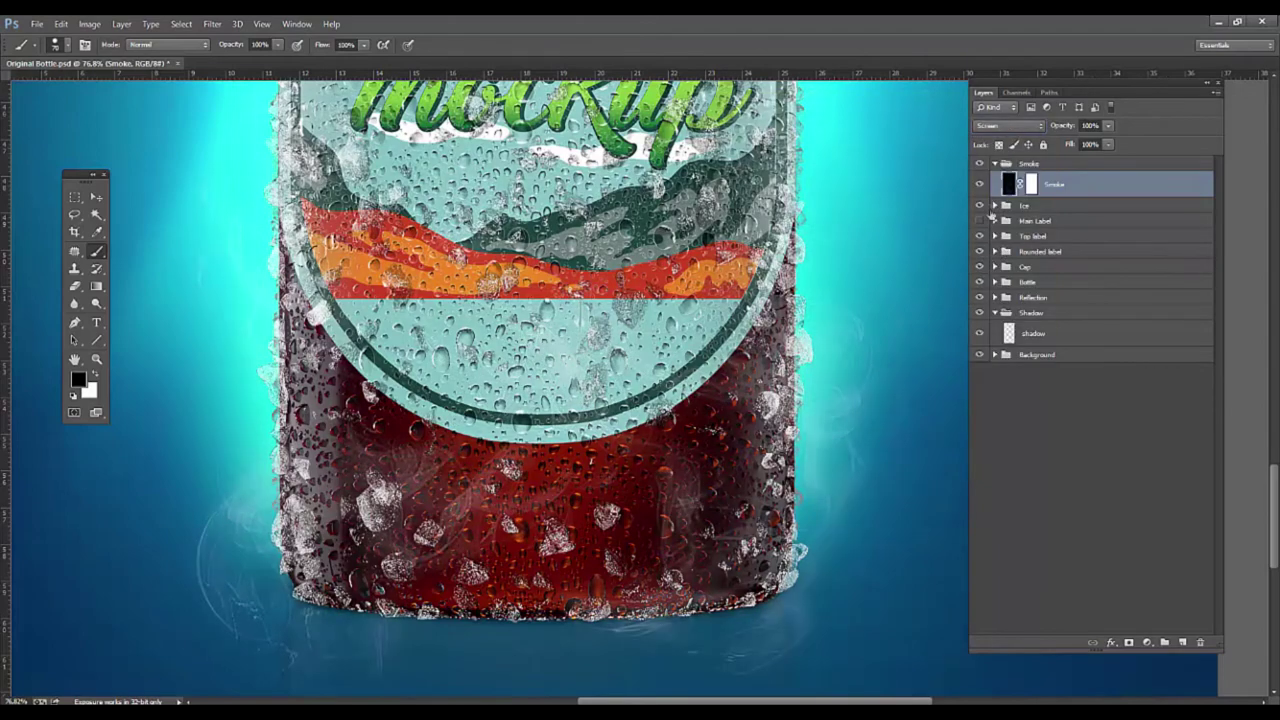
pyautogui.click(979, 184)
pyautogui.click(979, 184)
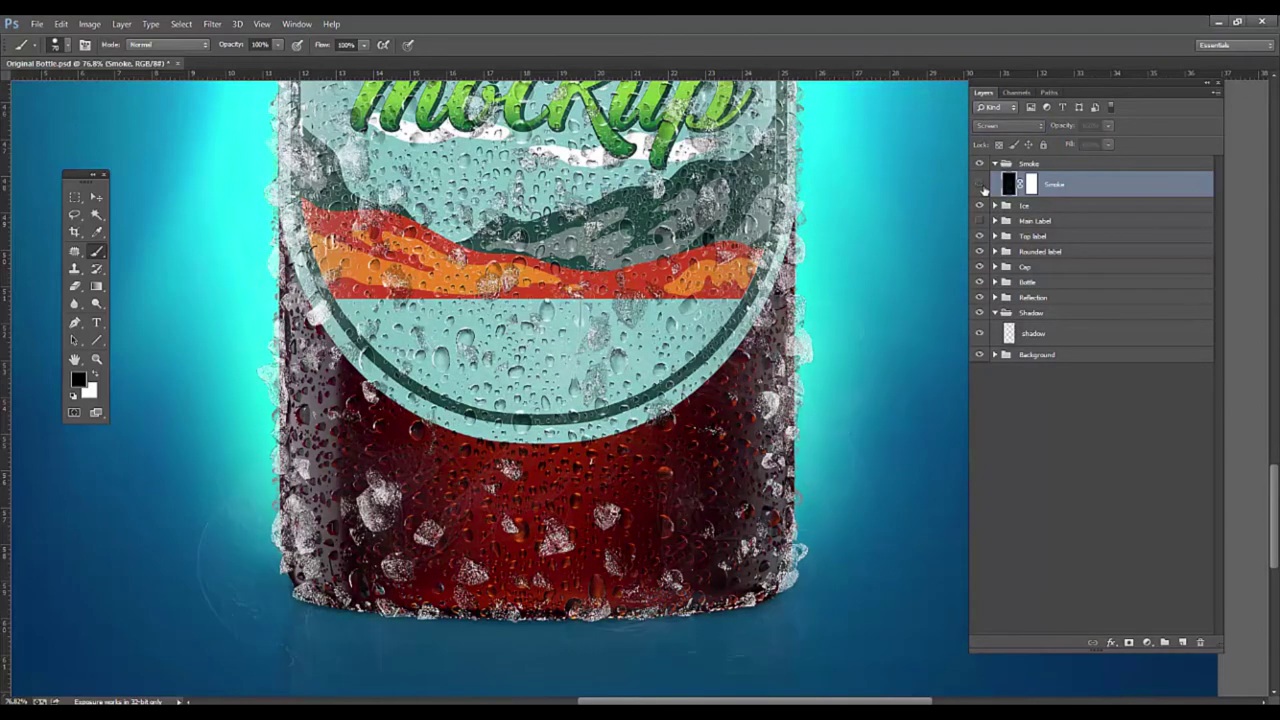
# - Collapse the Shadow group, expand Background, and hide the Bright and Highlights glow layers
pyautogui.scroll(5, 740, 300)
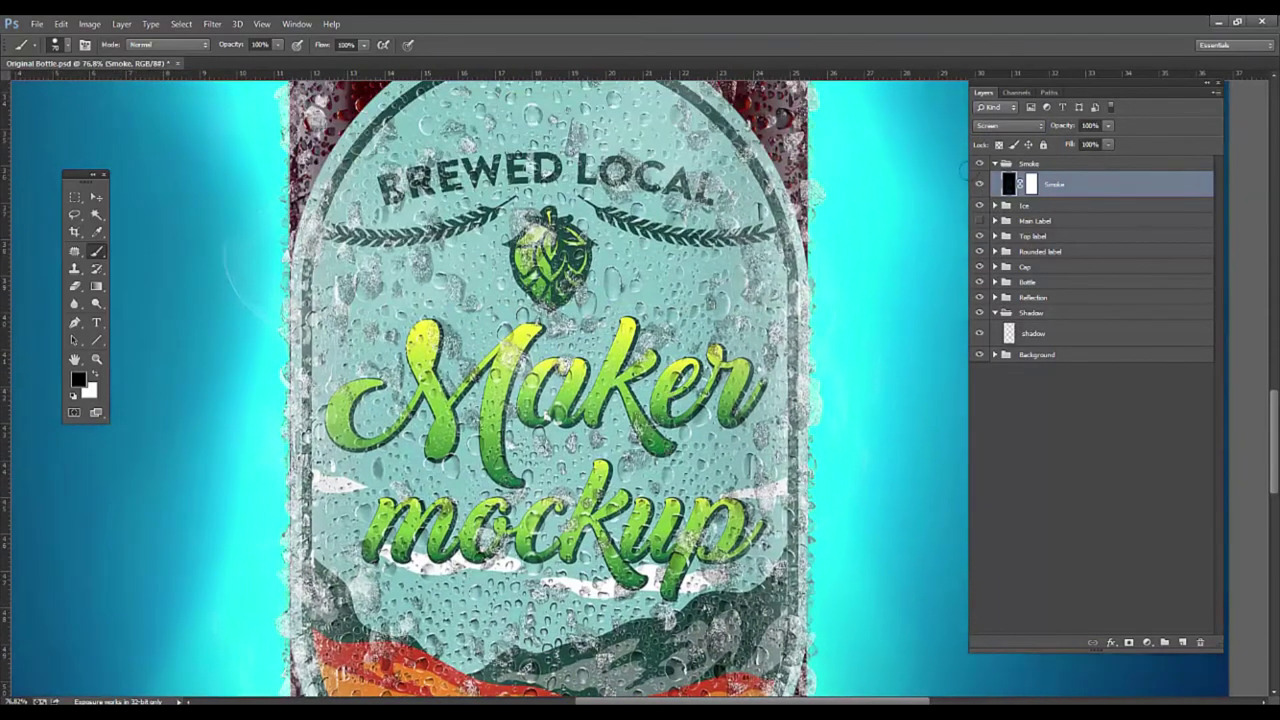
pyautogui.click(979, 184)
pyautogui.click(995, 313)
pyautogui.click(995, 329)
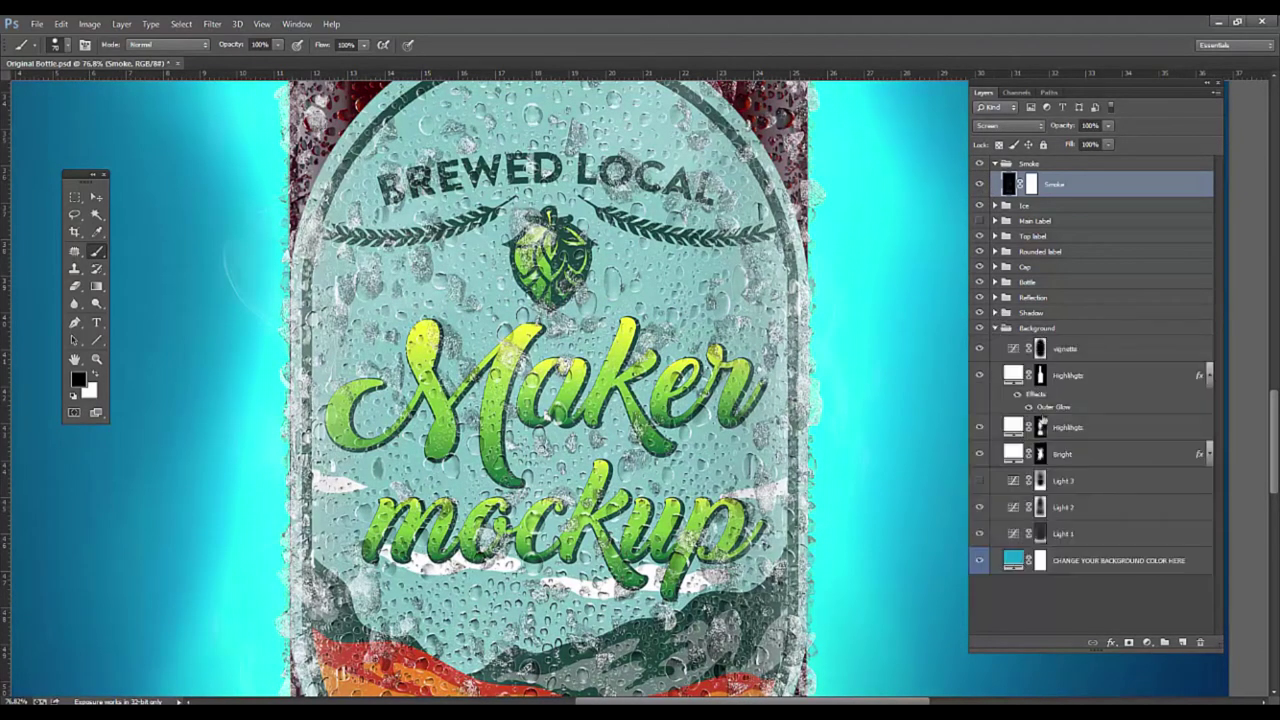
pyautogui.click(979, 454)
pyautogui.click(979, 375)
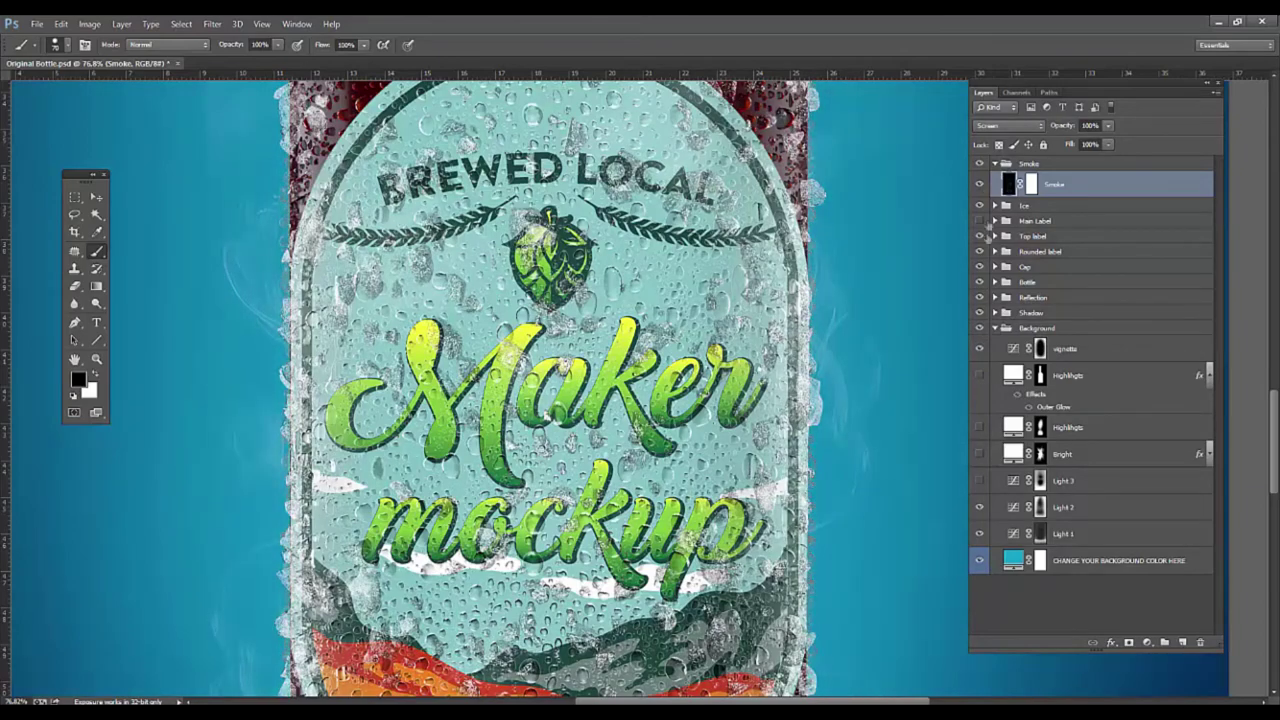
pyautogui.click(979, 184)
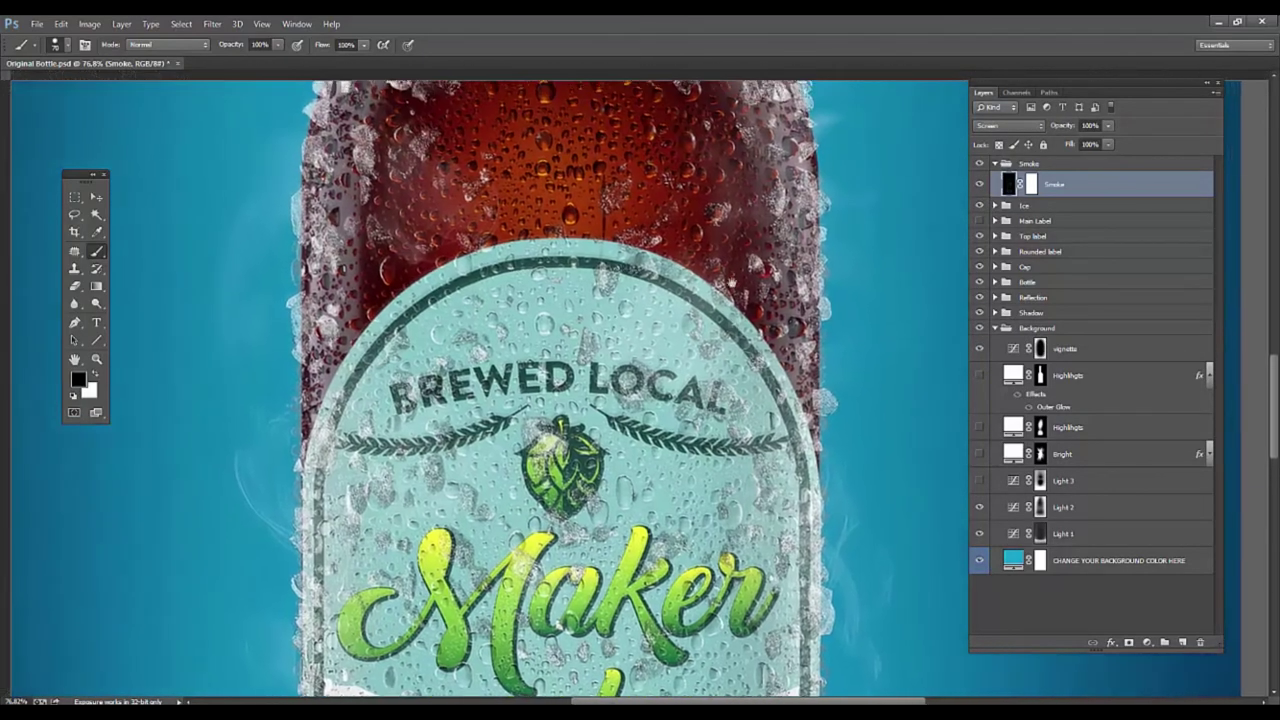
# - Inspect the neck and cap, then compare the lighting with Light 3 and Highlights toggled
pyautogui.moveTo(706, 87); pyautogui.dragTo(706, 352)
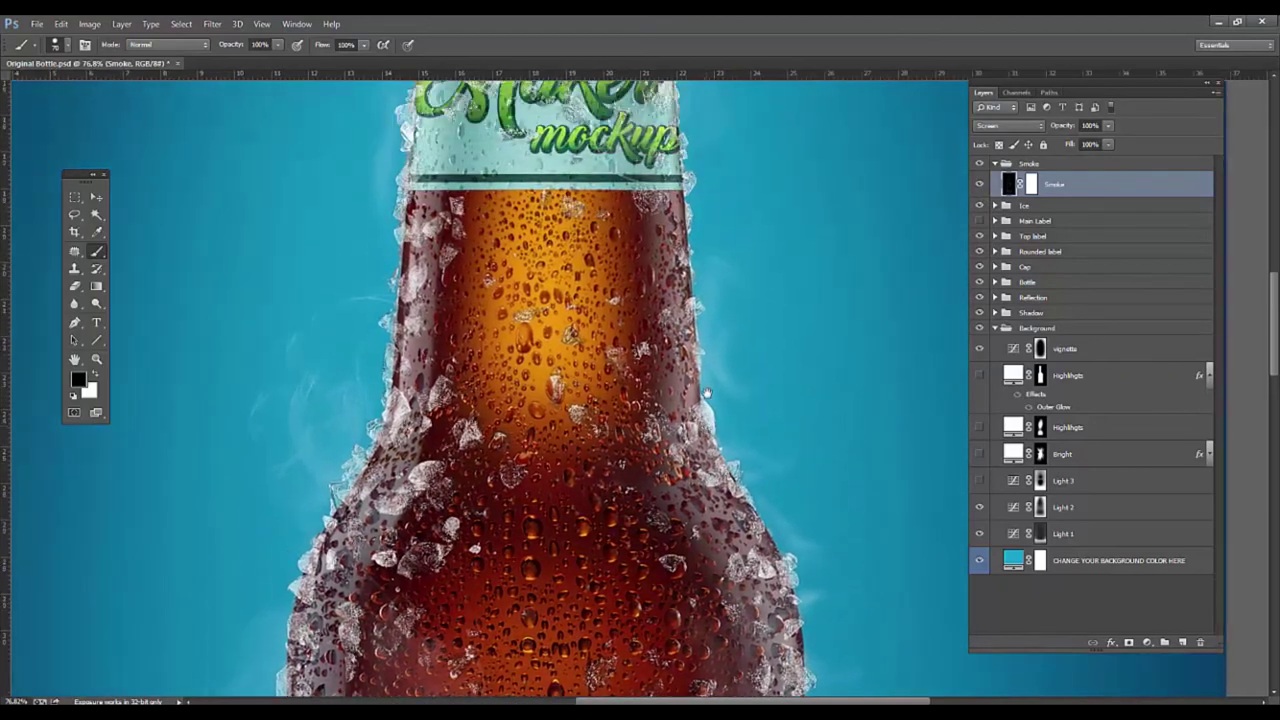
pyautogui.moveTo(706, 352); pyautogui.dragTo(706, 670)
pyautogui.moveTo(690, 93); pyautogui.dragTo(690, 423)
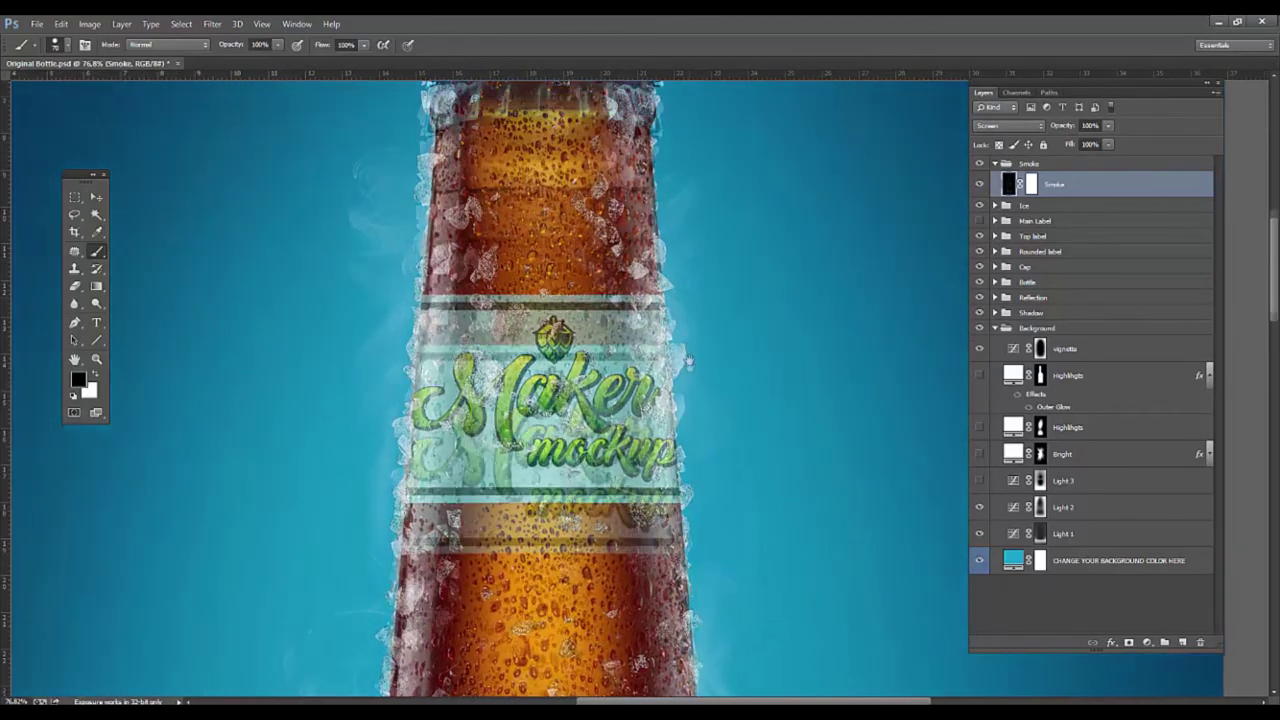
pyautogui.scroll(-5, 690, 423)
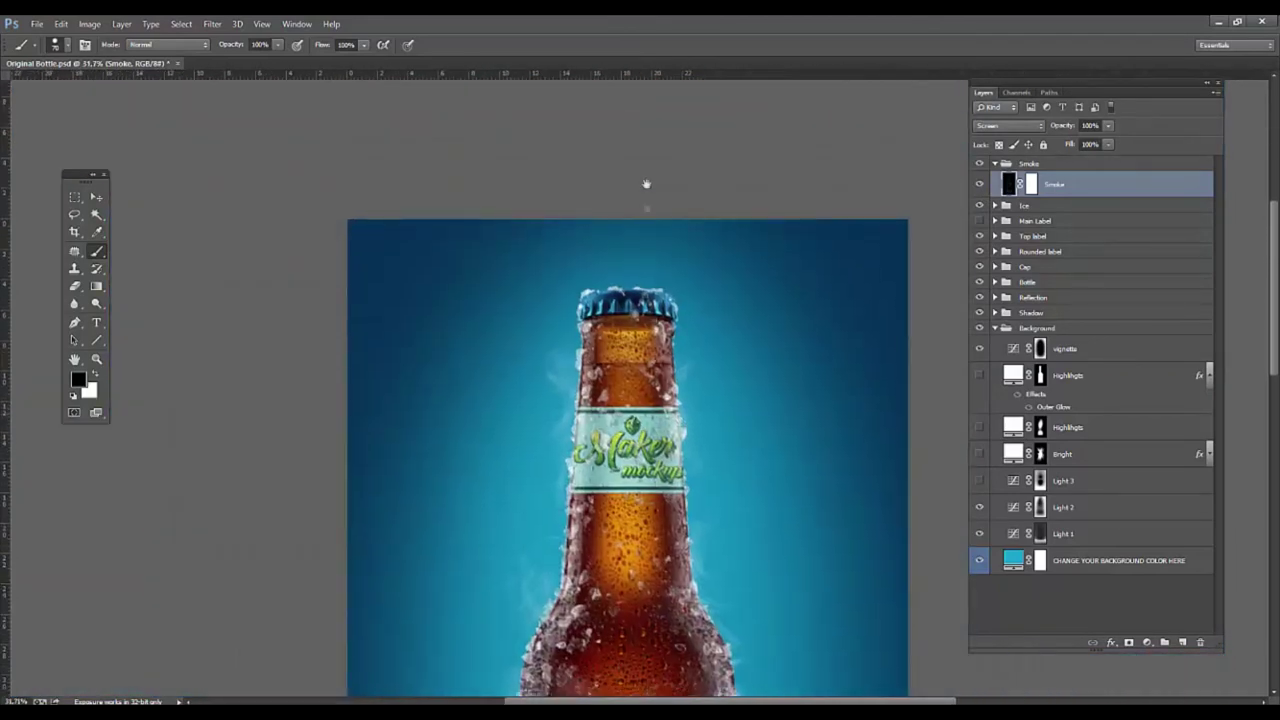
pyautogui.scroll(-2, 665, 291)
pyautogui.scroll(-2, 700, 350)
pyautogui.scroll(2, 720, 400)
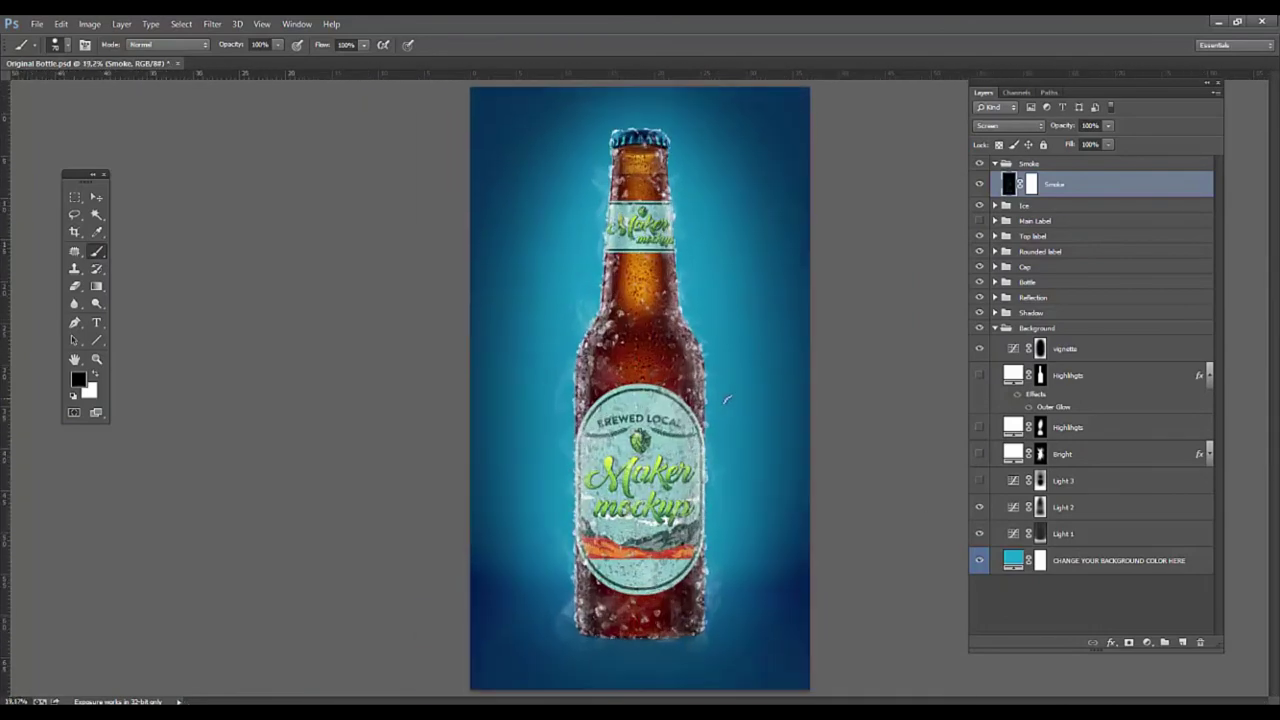
pyautogui.click(980, 483)
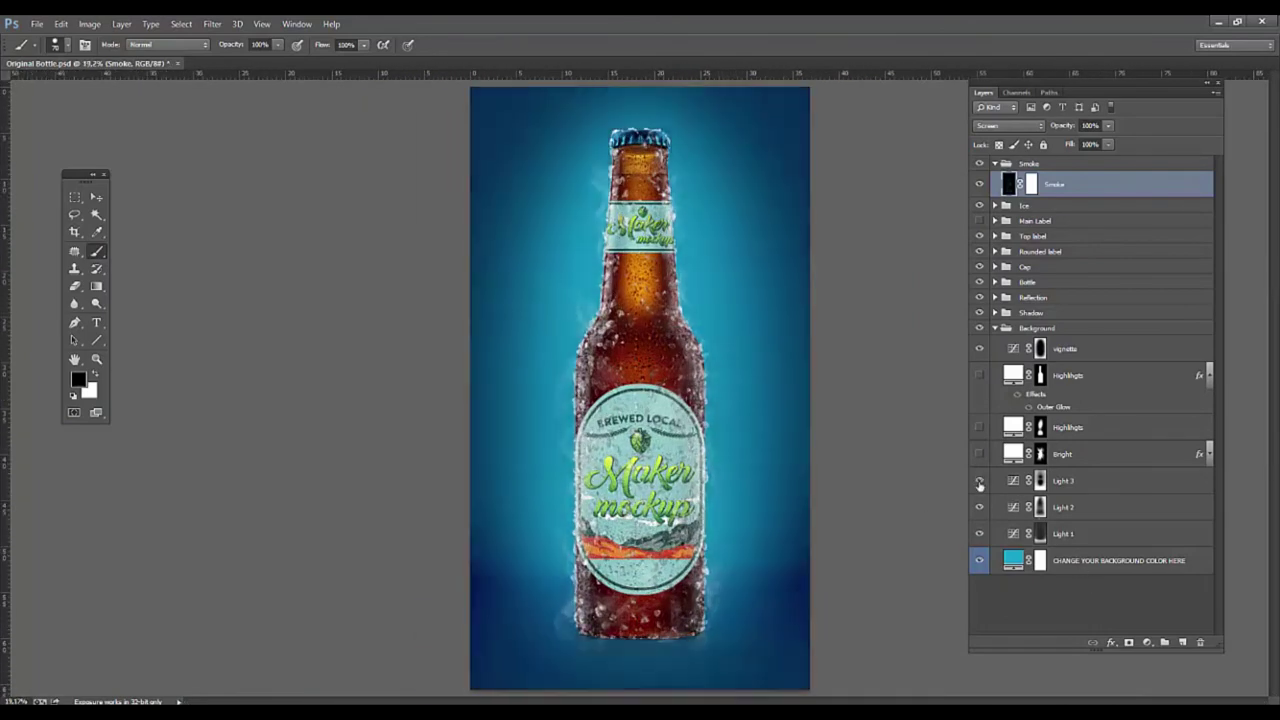
pyautogui.click(980, 483)
pyautogui.click(981, 455)
pyautogui.click(980, 427)
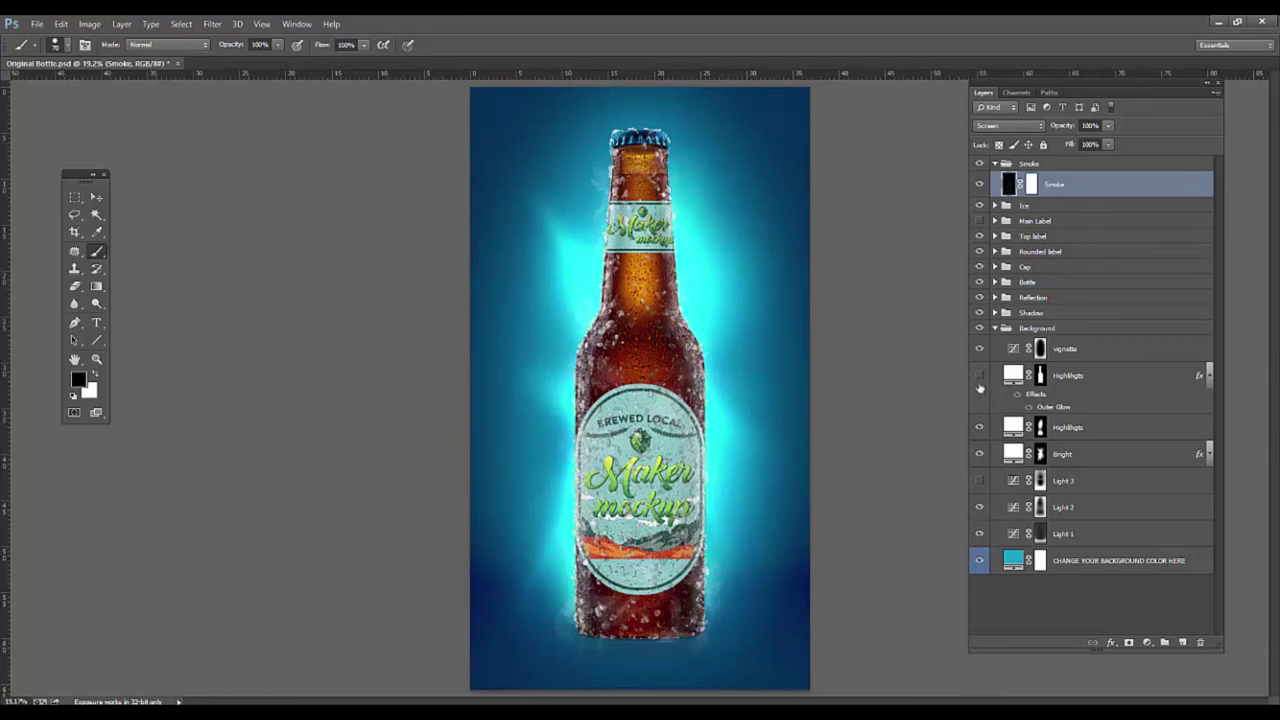
pyautogui.click(979, 376)
pyautogui.click(979, 376)
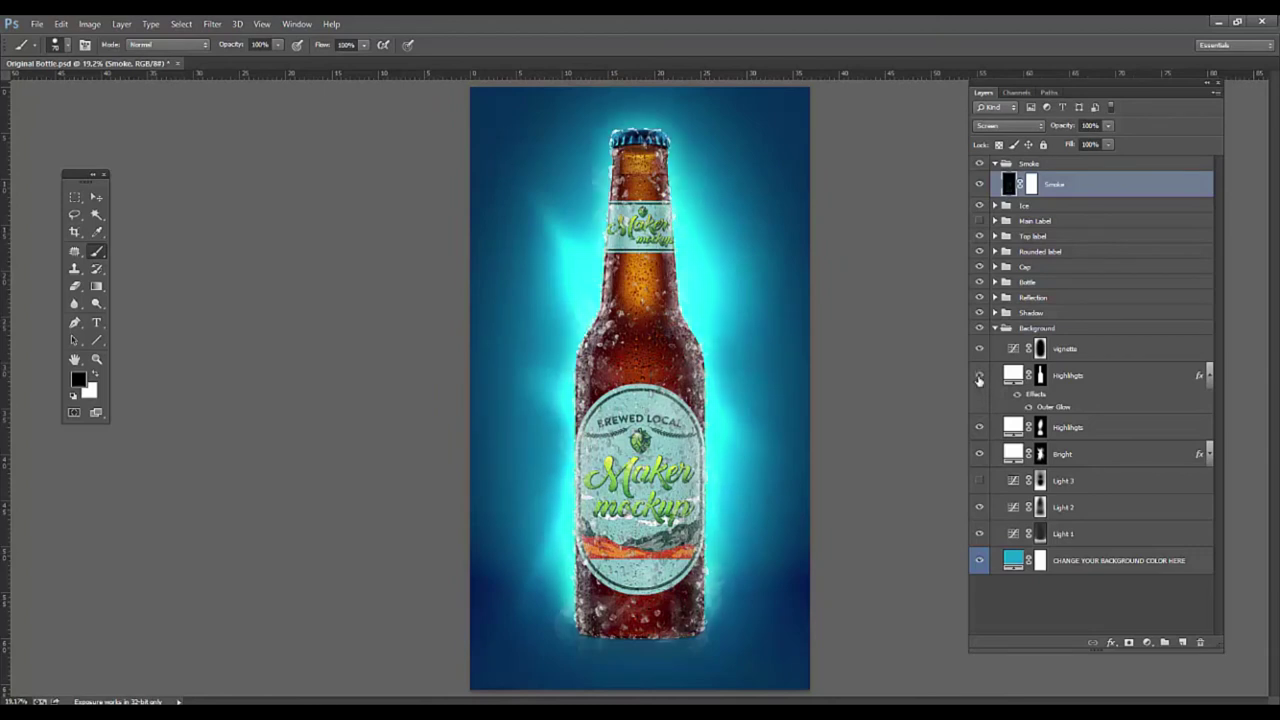
pyautogui.click(980, 482)
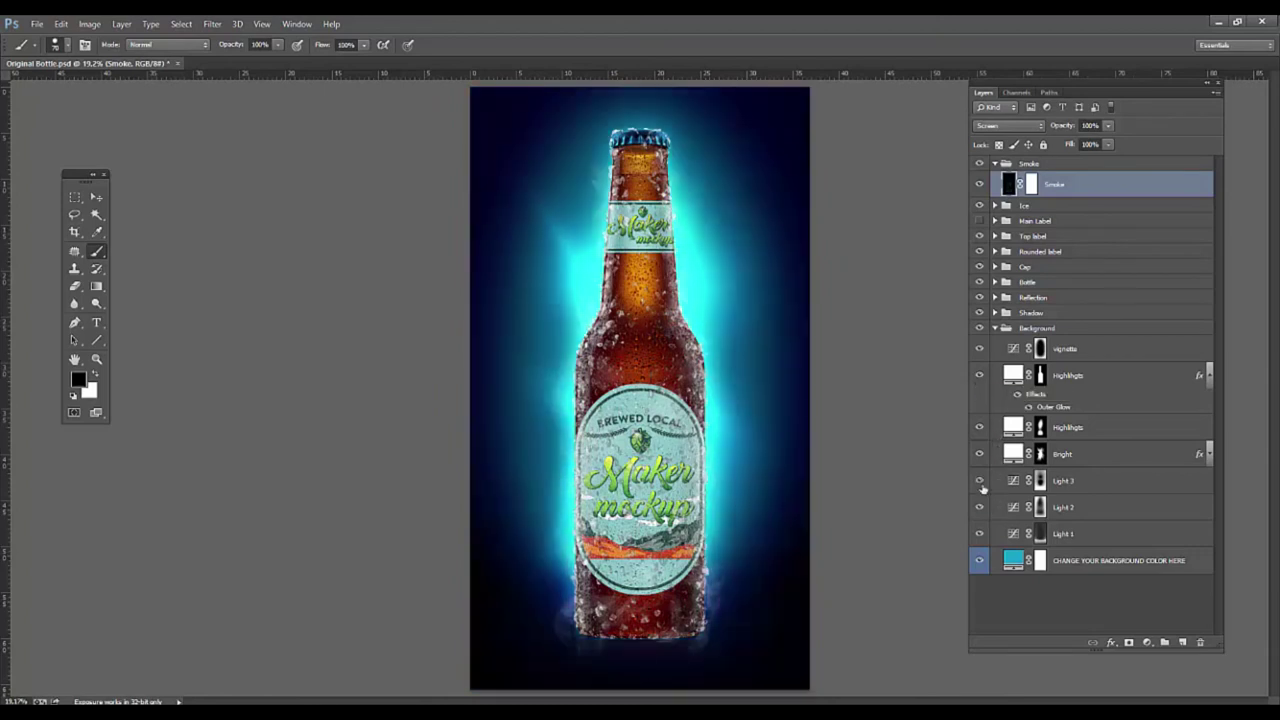
# - Lower Light 3's opacity to about 7% and Light 1's to about 31%
pyautogui.click(1082, 486)
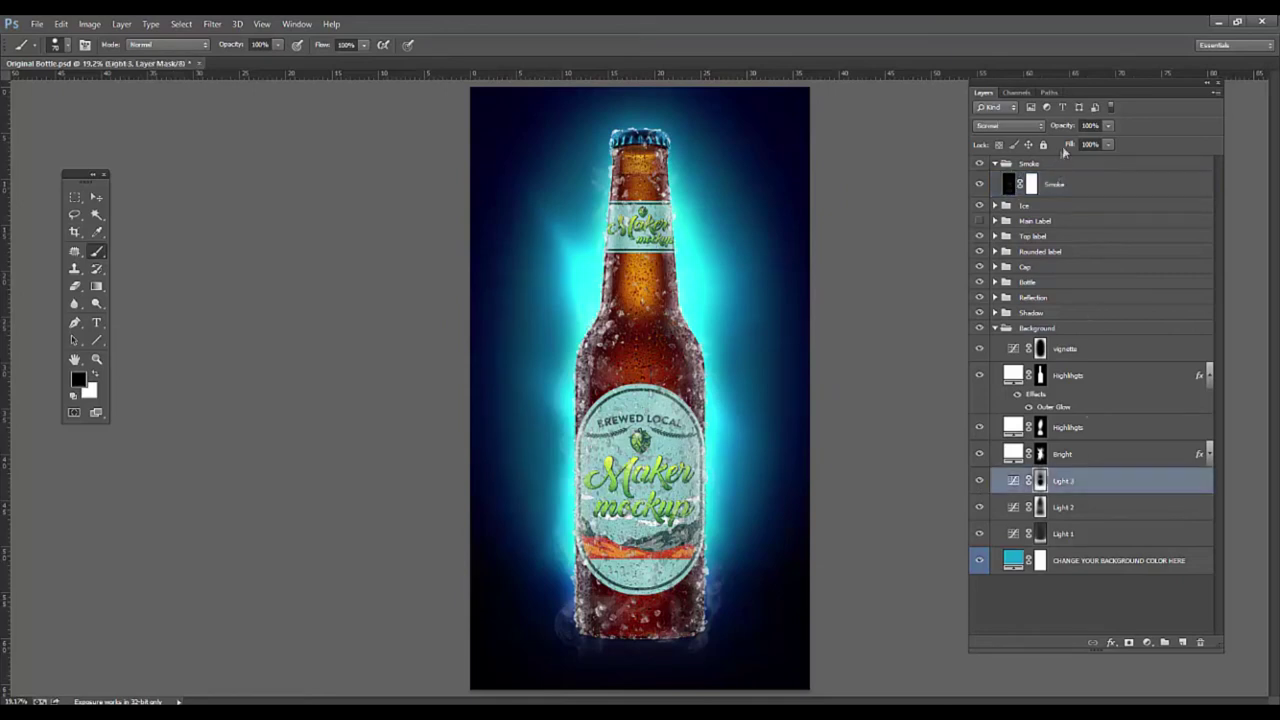
pyautogui.click(1109, 125)
pyautogui.moveTo(1093, 143); pyautogui.dragTo(1044, 140)
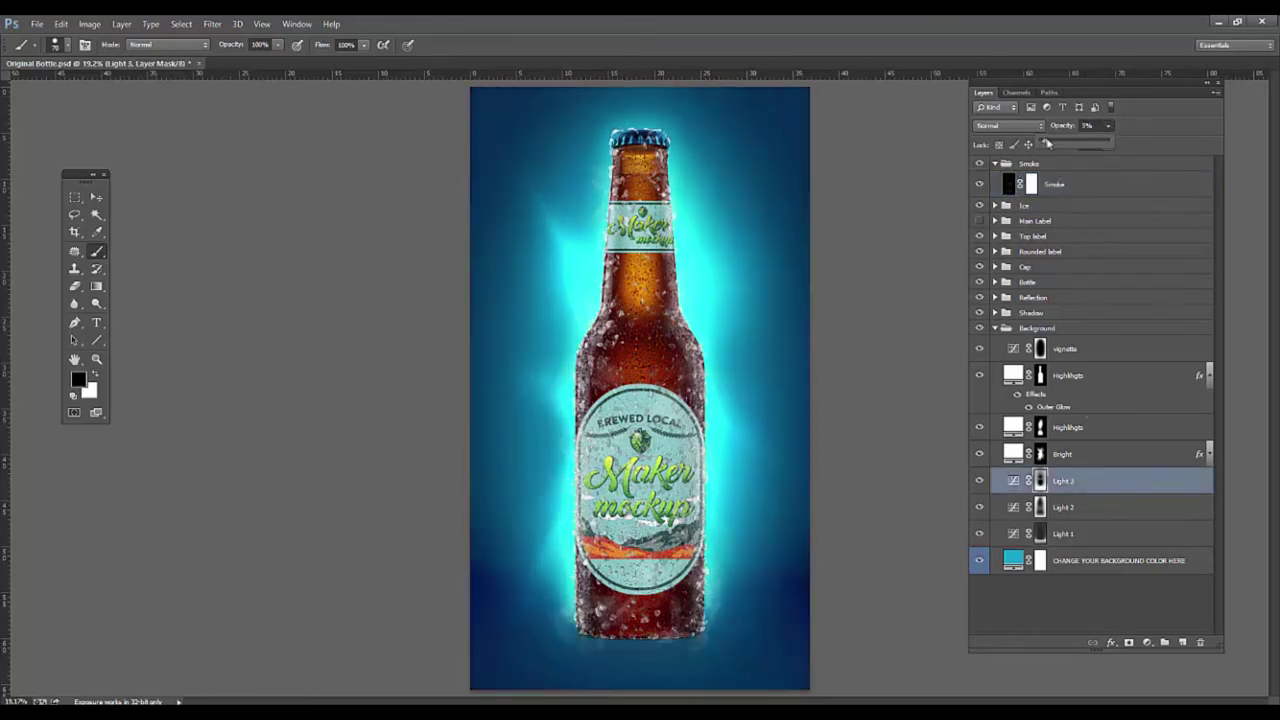
pyautogui.moveTo(1047, 143); pyautogui.dragTo(1044, 143)
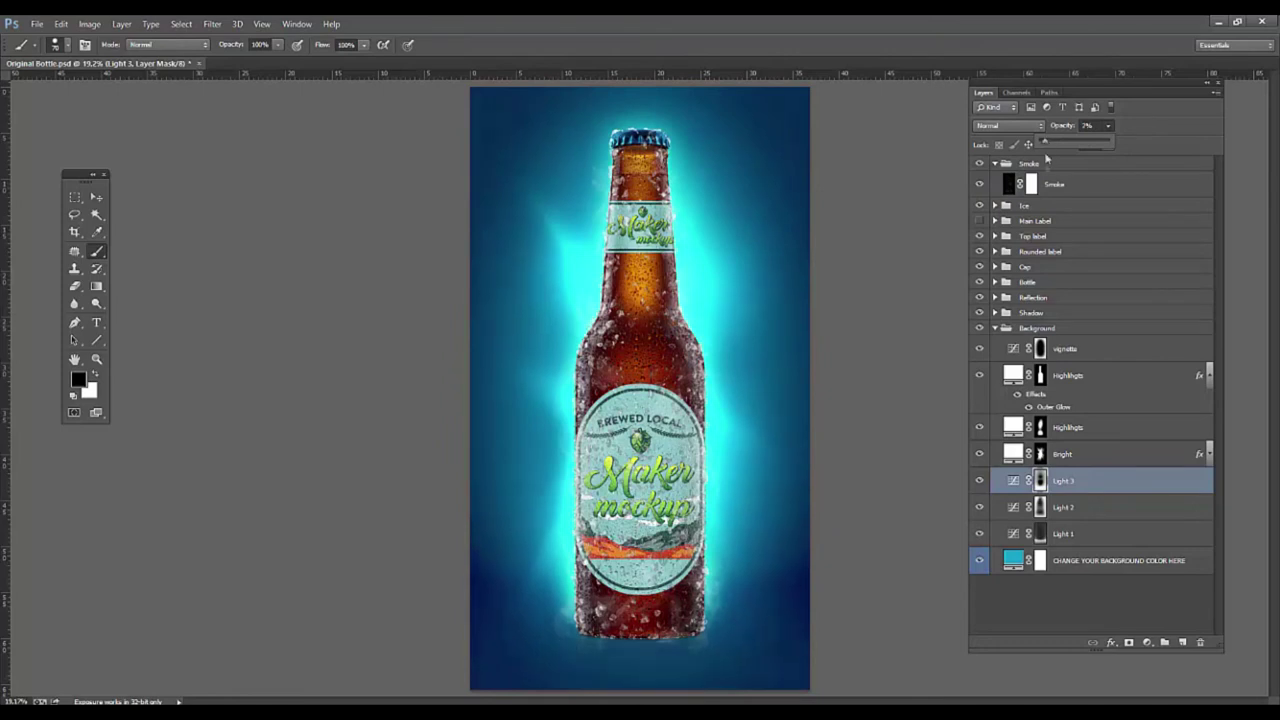
pyautogui.click(979, 535)
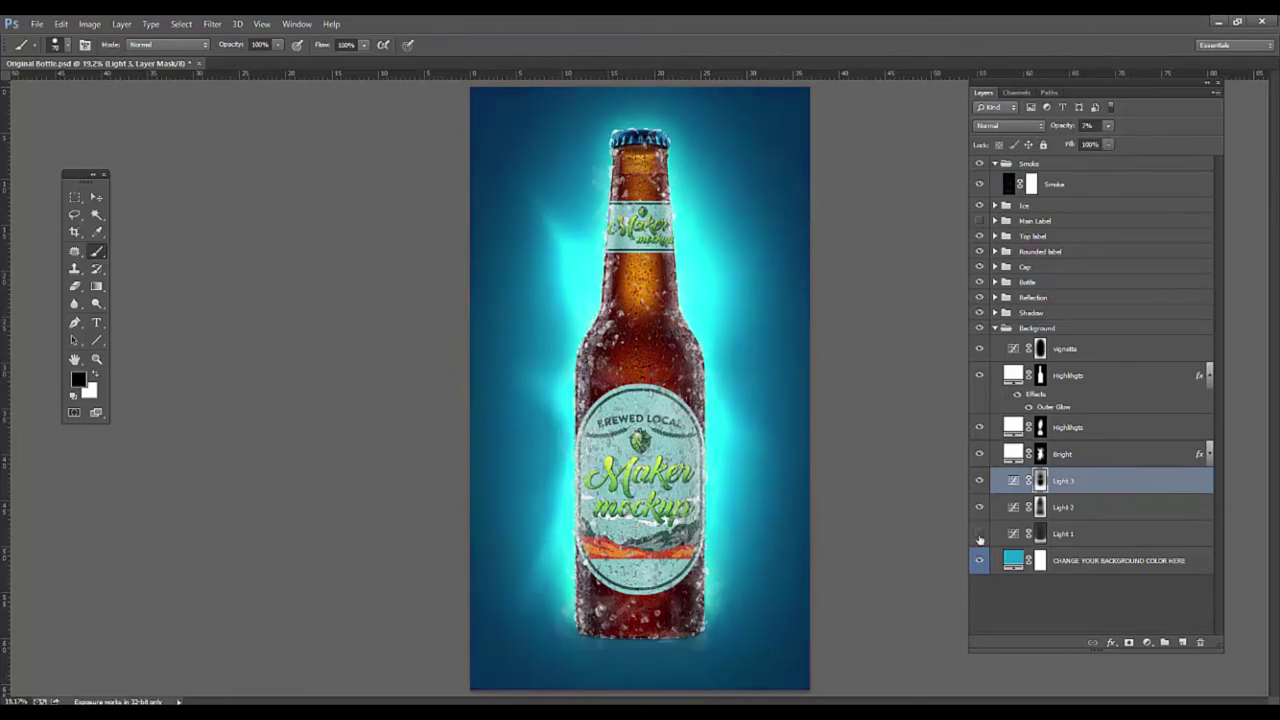
pyautogui.click(1062, 534)
pyautogui.moveTo(1108, 141); pyautogui.dragTo(1092, 141)
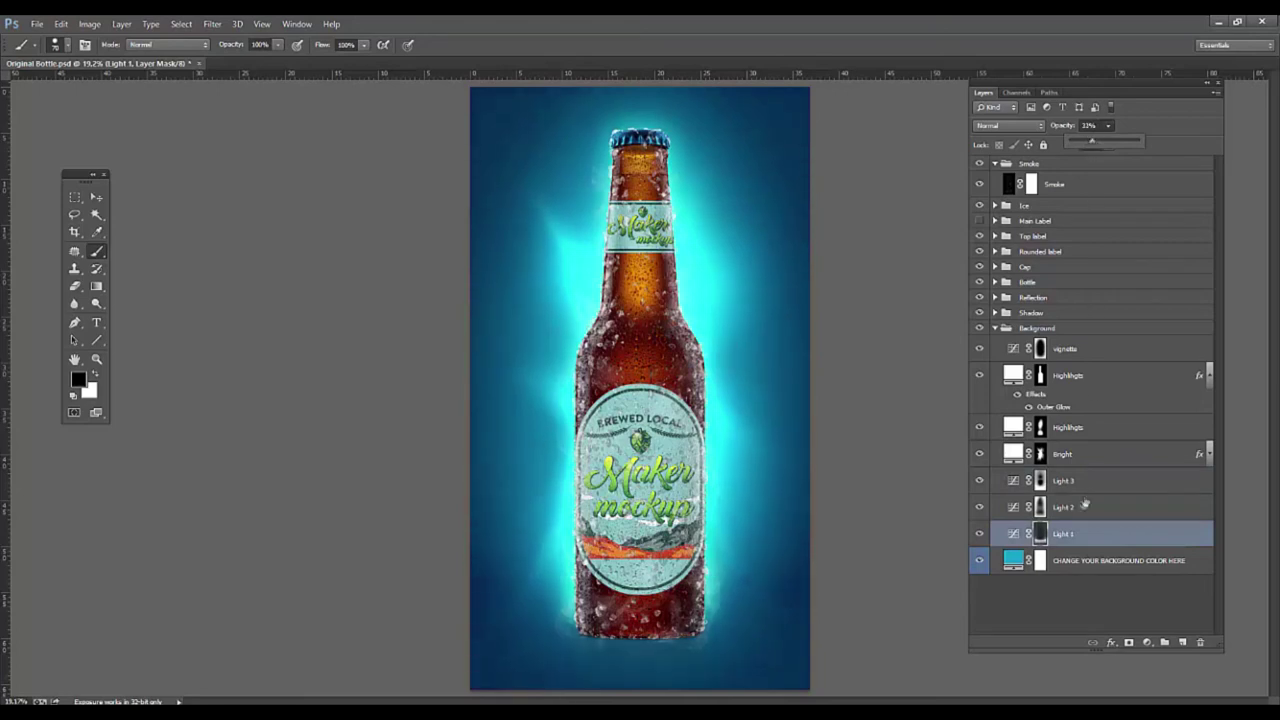
# - Preview pale teal and green label colours as the background fill
pyautogui.doubleClick(1012, 561)
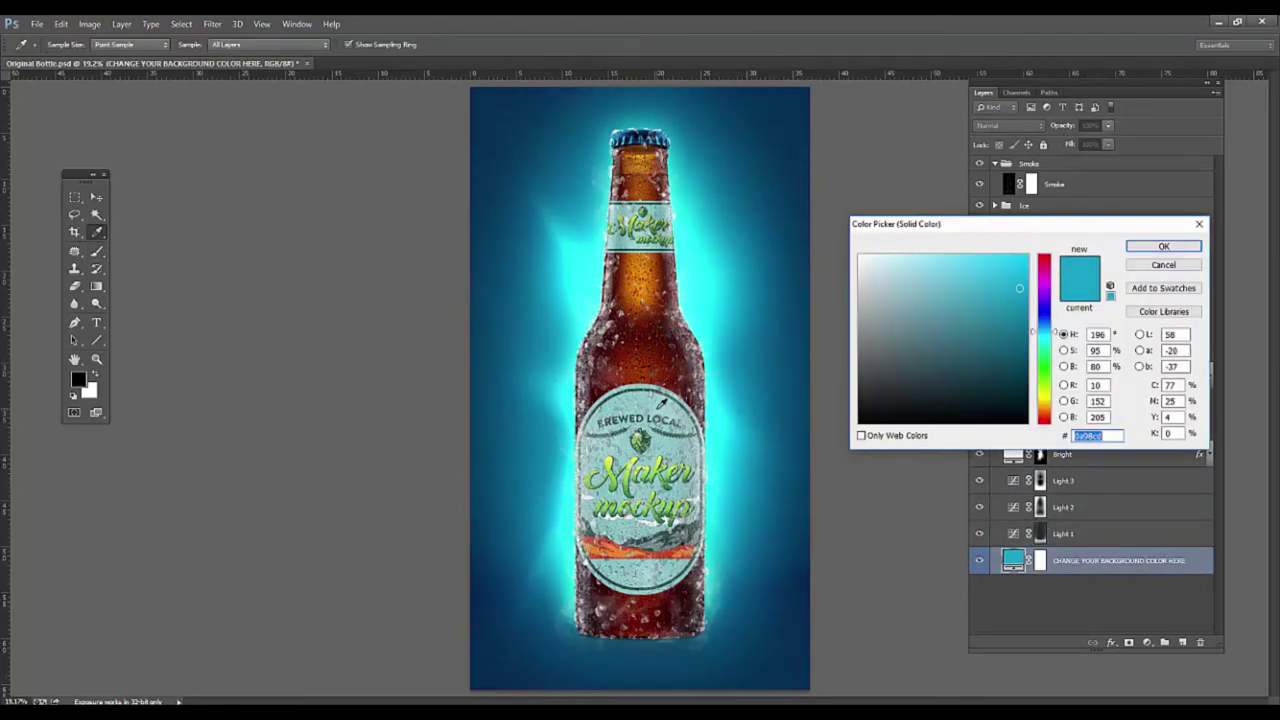
pyautogui.click(660, 404)
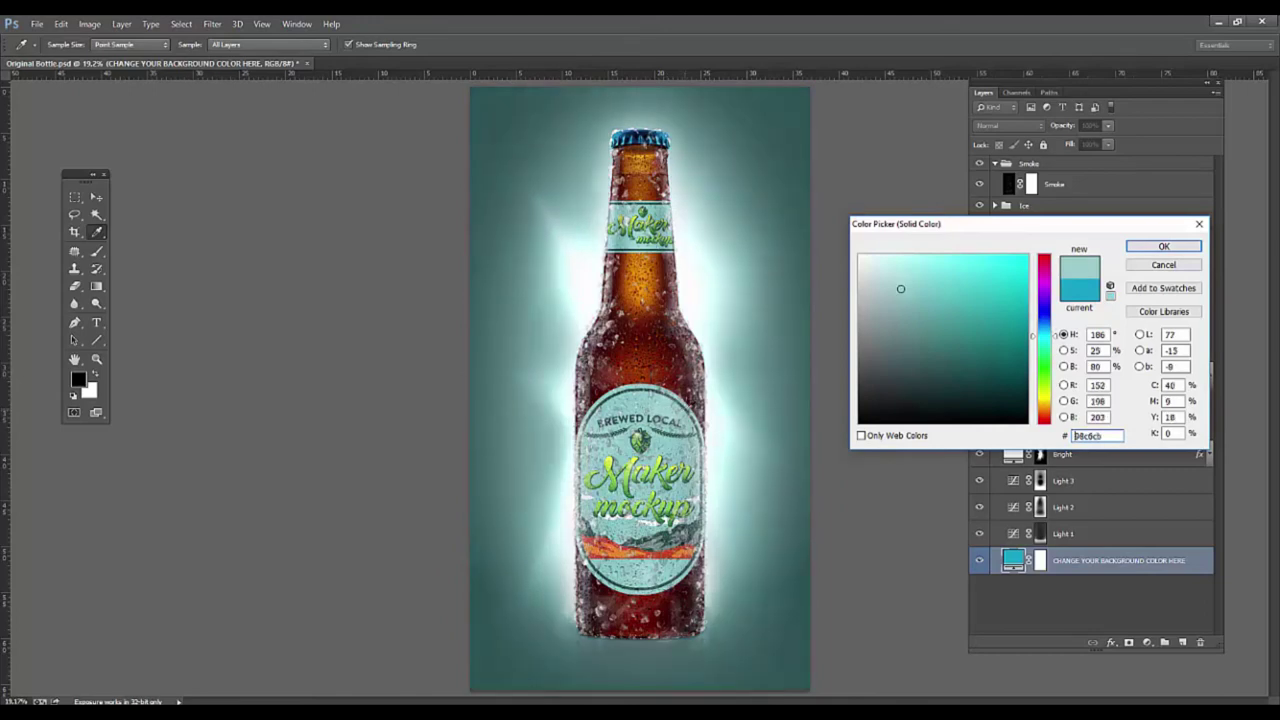
pyautogui.moveTo(692, 418); pyautogui.dragTo(692, 450)
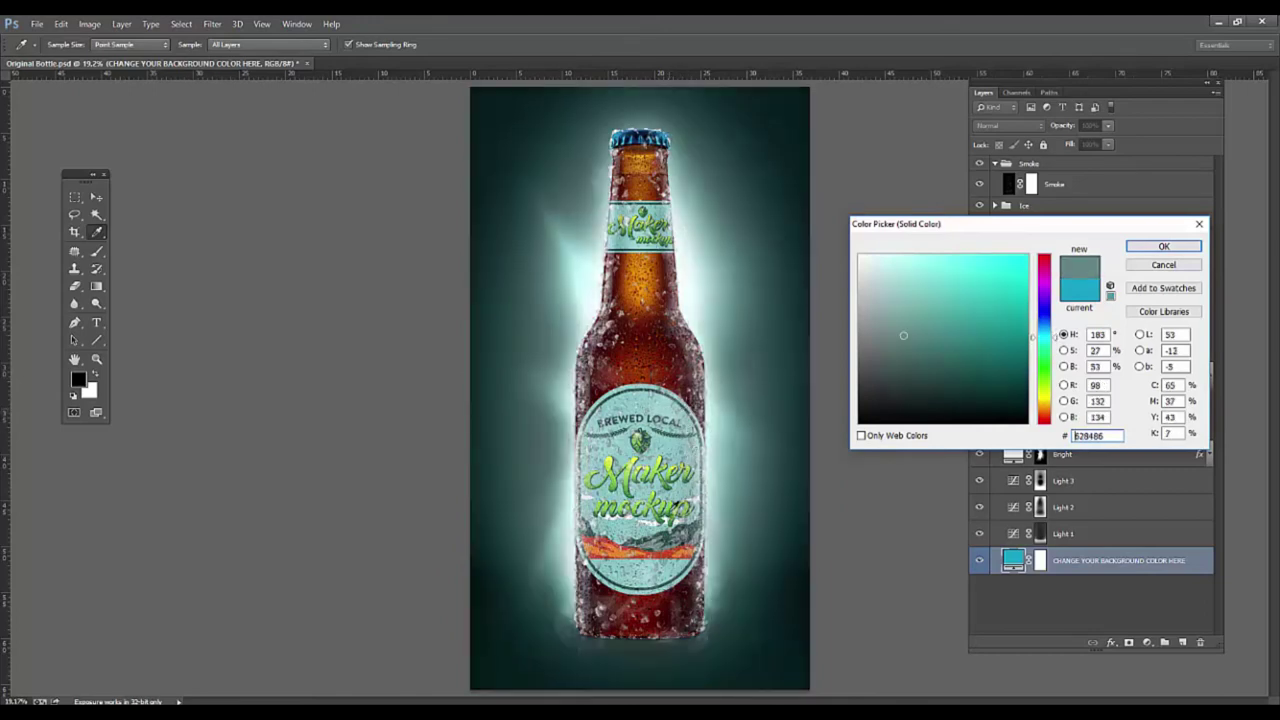
pyautogui.click(680, 500)
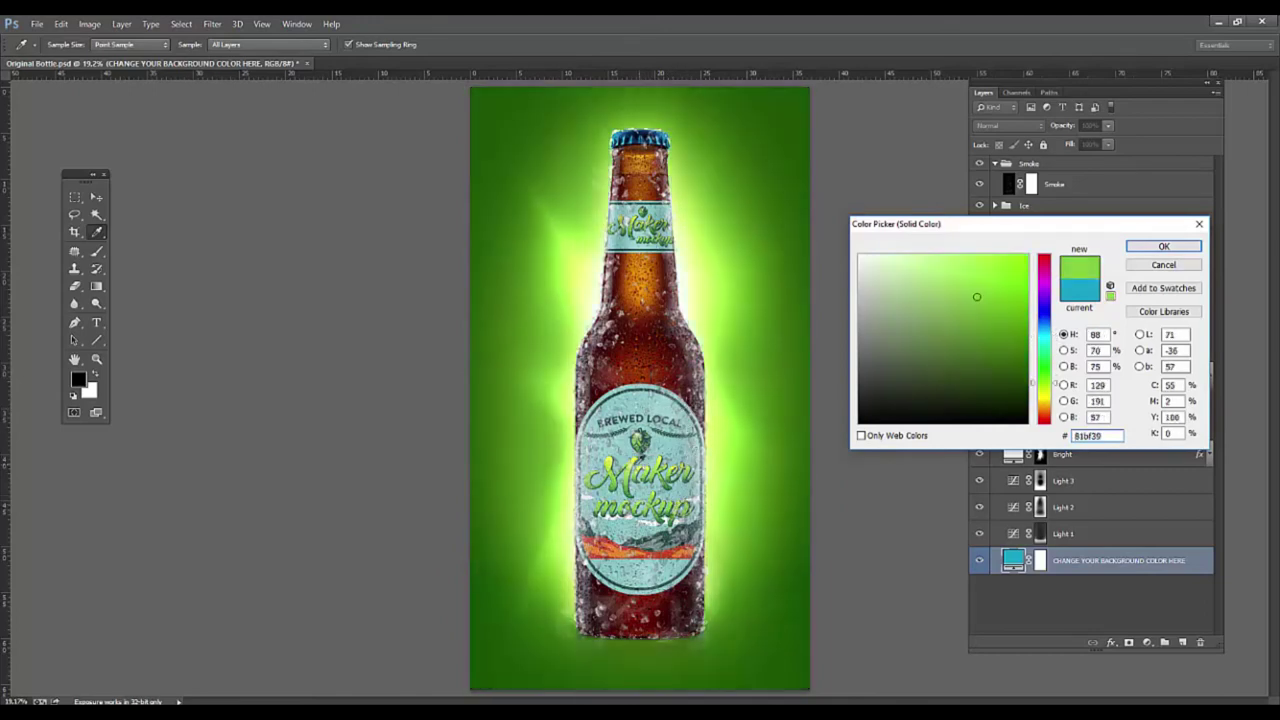
pyautogui.click(640, 456)
pyautogui.click(638, 462)
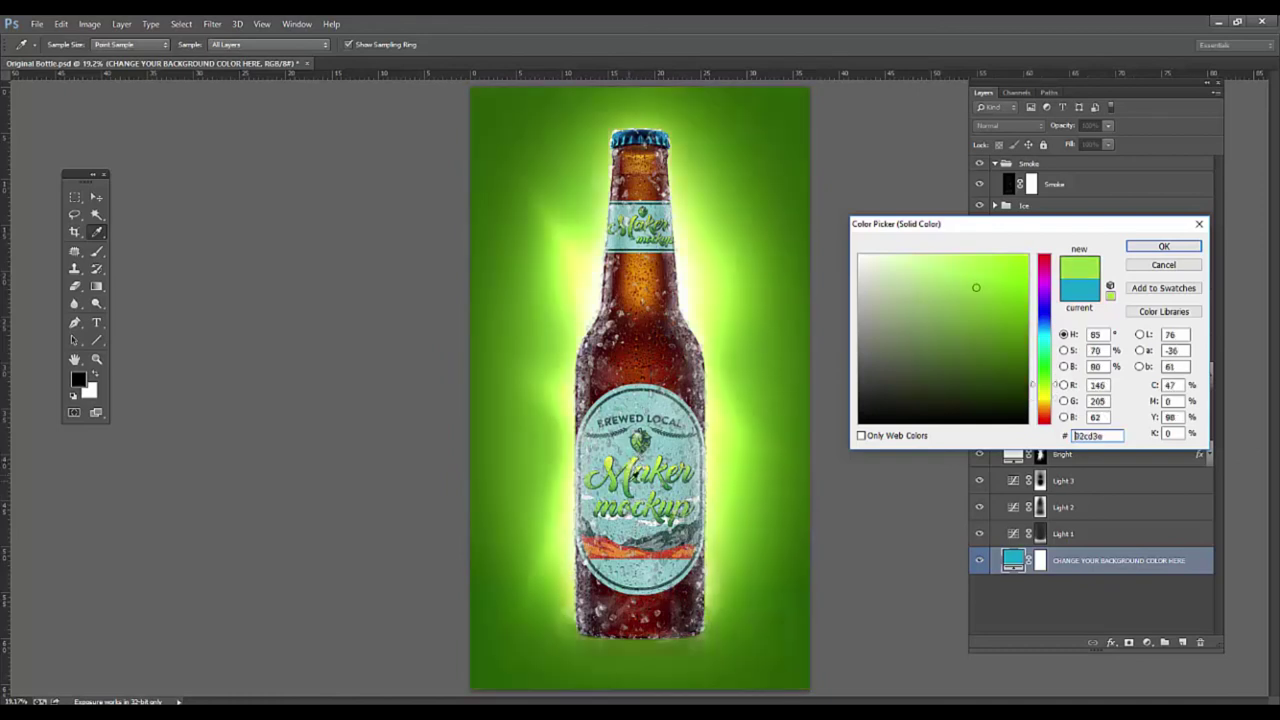
# - Return to the teal and shift it to a richer, darker blue-teal, then confirm
pyautogui.click(1071, 295)
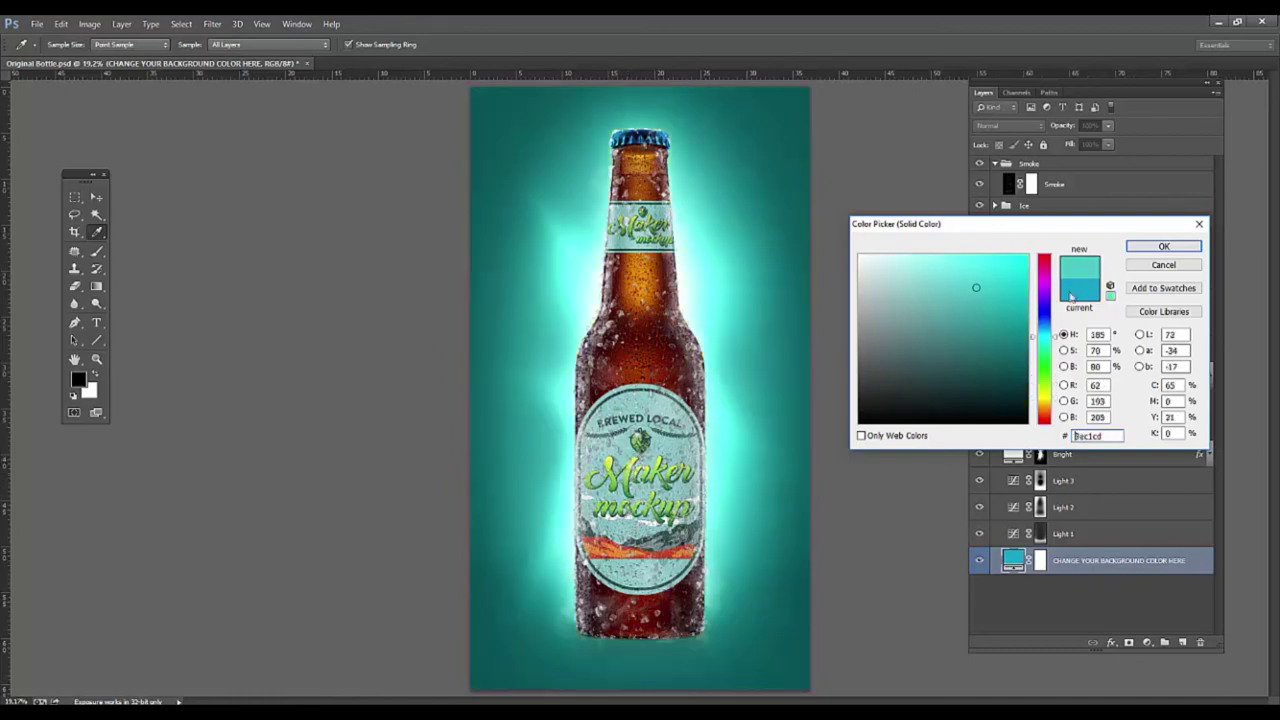
pyautogui.moveTo(1018, 318); pyautogui.dragTo(1029, 298)
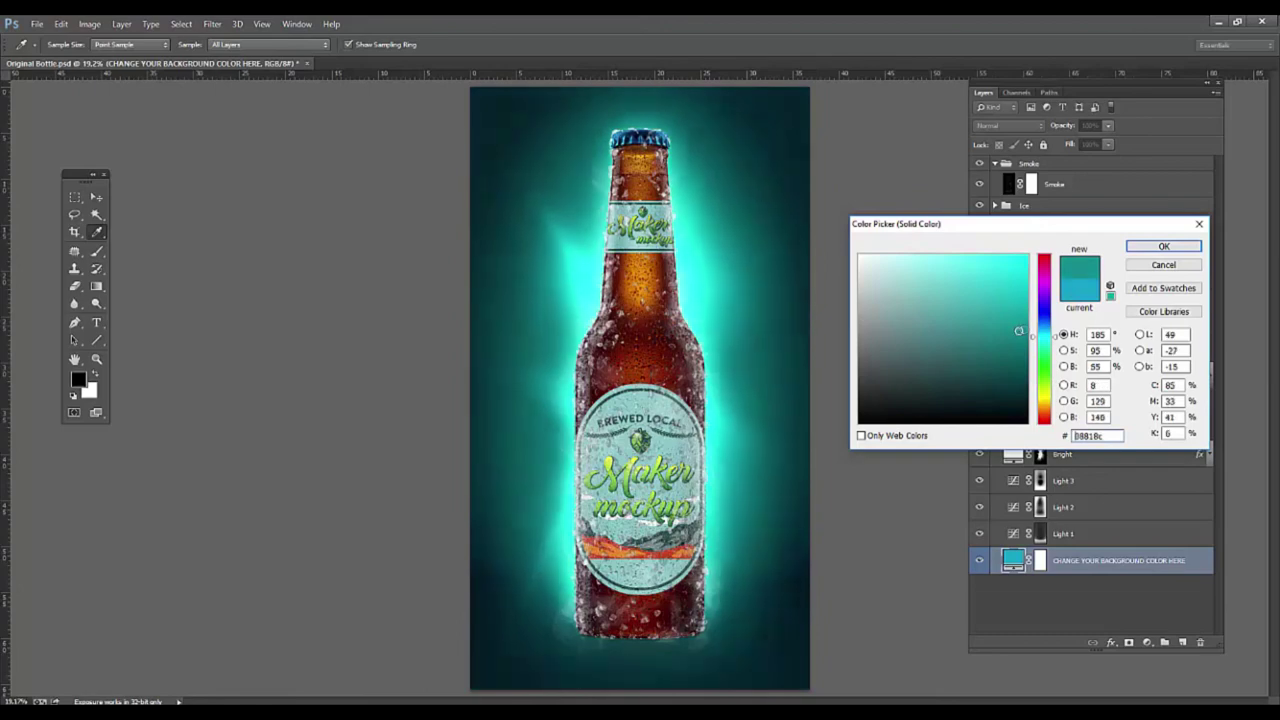
pyautogui.moveTo(1057, 339)
pyautogui.mouseDown()
pyautogui.moveTo(1025, 279)
pyautogui.moveTo(1024, 302)
pyautogui.mouseUp()
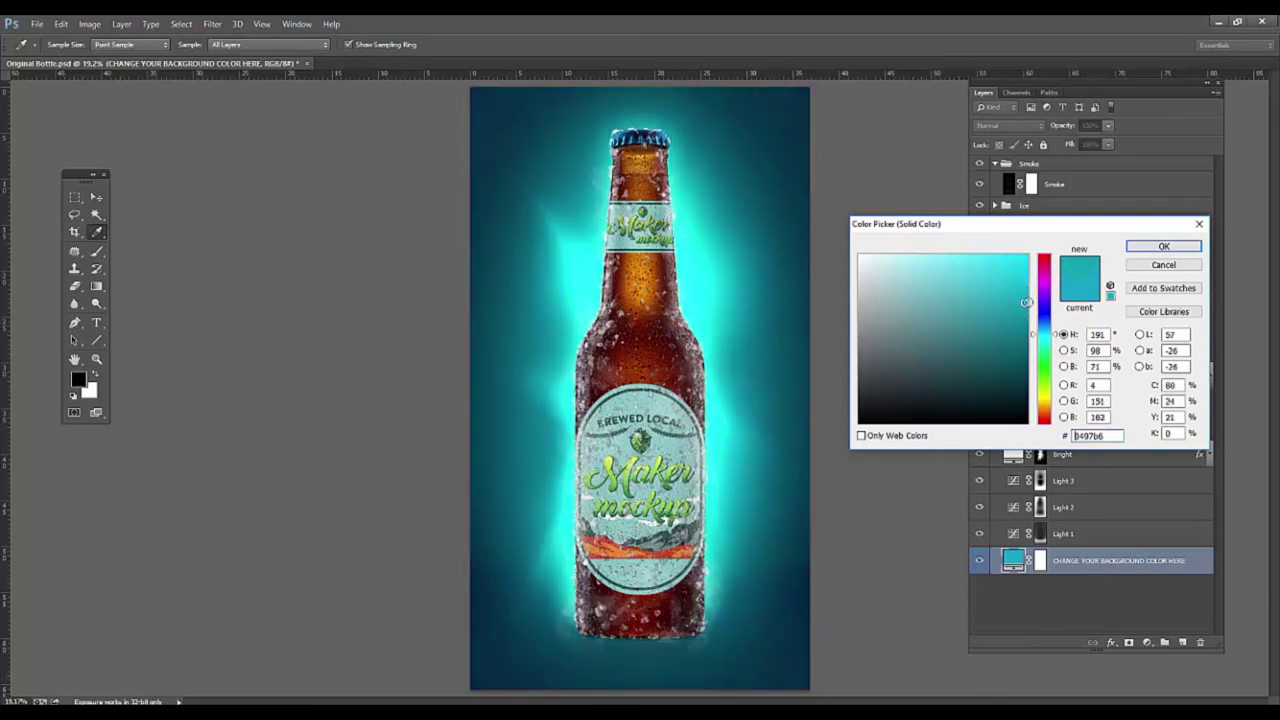
pyautogui.click(1163, 246)
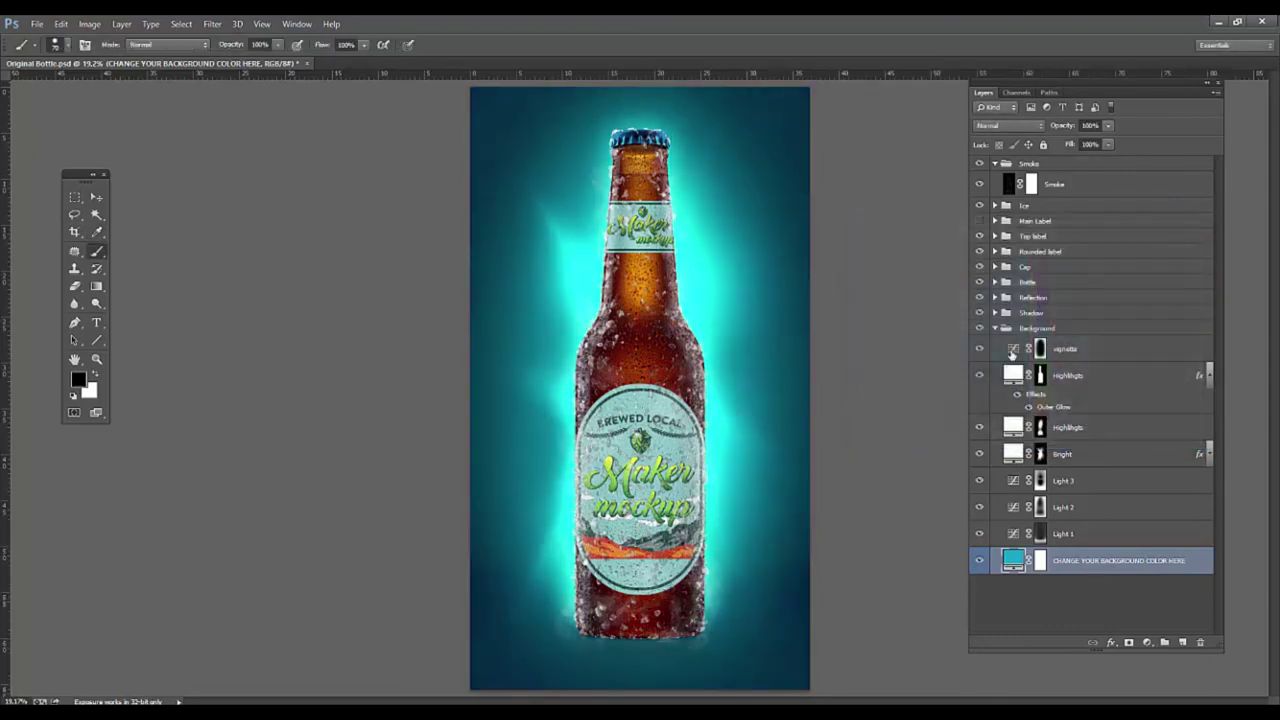
# - Swap the bottle's reflection from the water-drops variant to the icy variant
pyautogui.click(995, 329)
pyautogui.scroll(5, 614, 657)
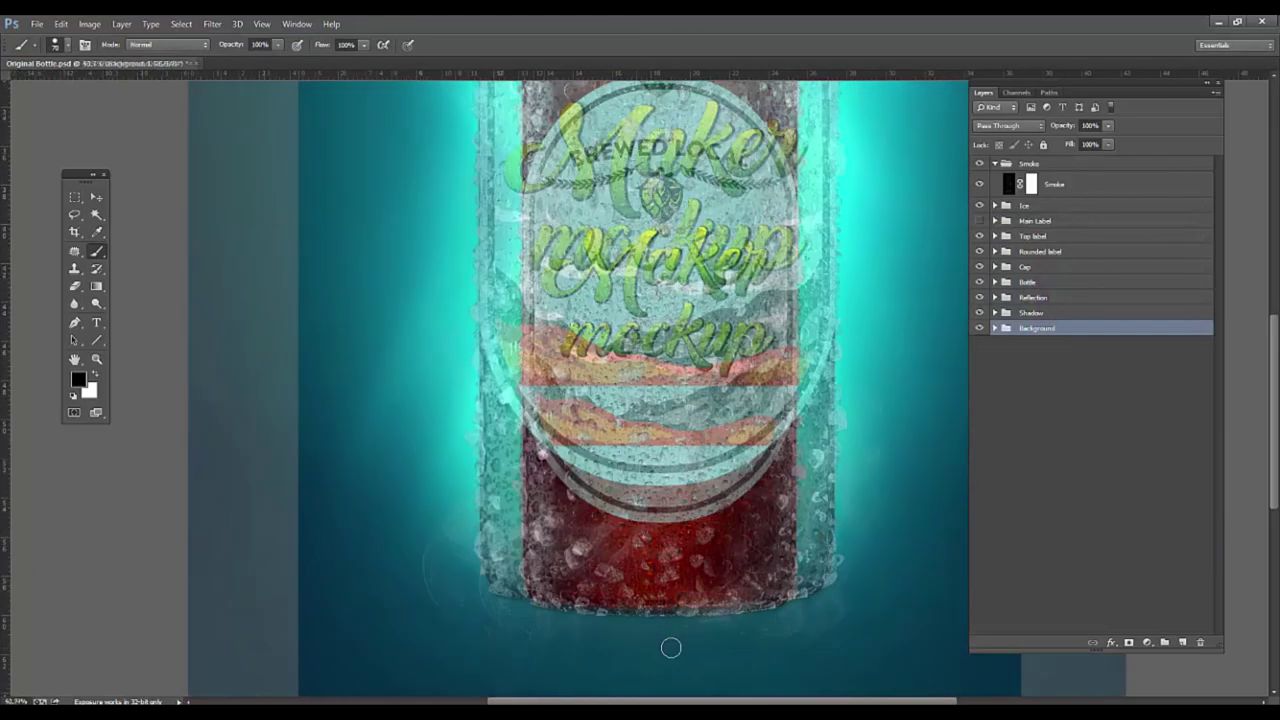
pyautogui.scroll(-1, 649, 497)
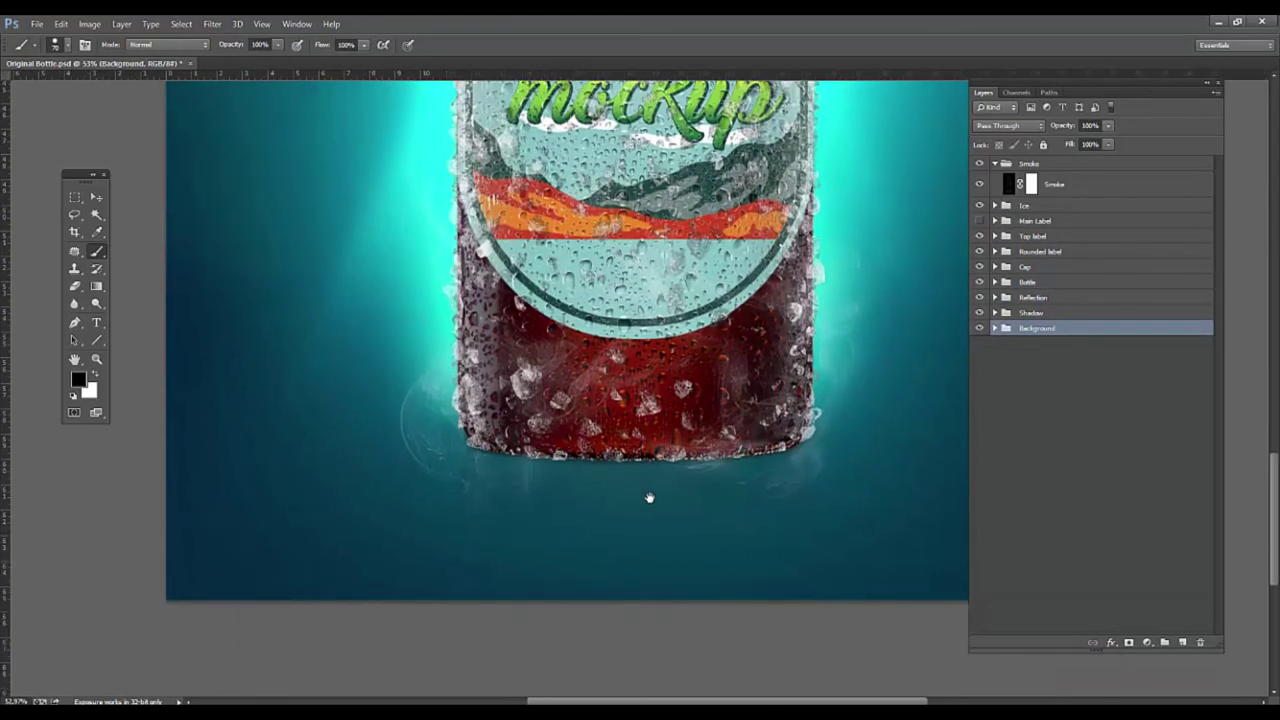
pyautogui.click(995, 298)
pyautogui.click(982, 370)
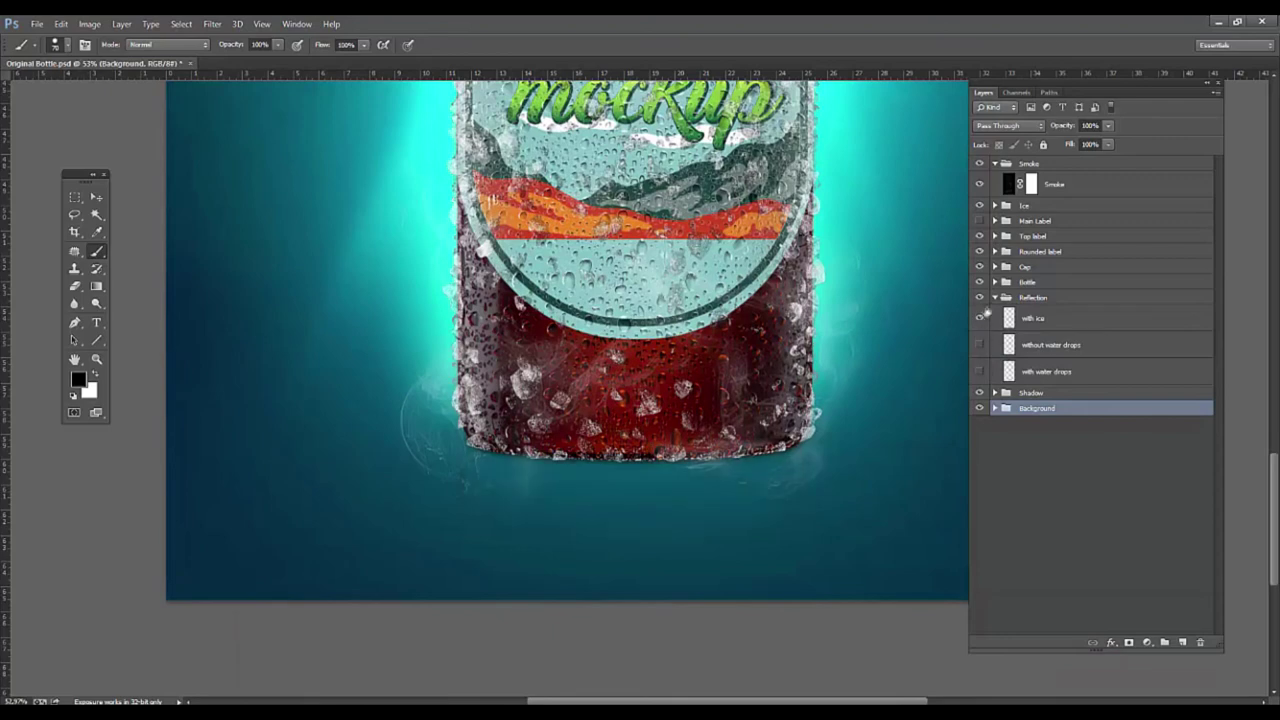
pyautogui.click(980, 317)
pyautogui.click(980, 318)
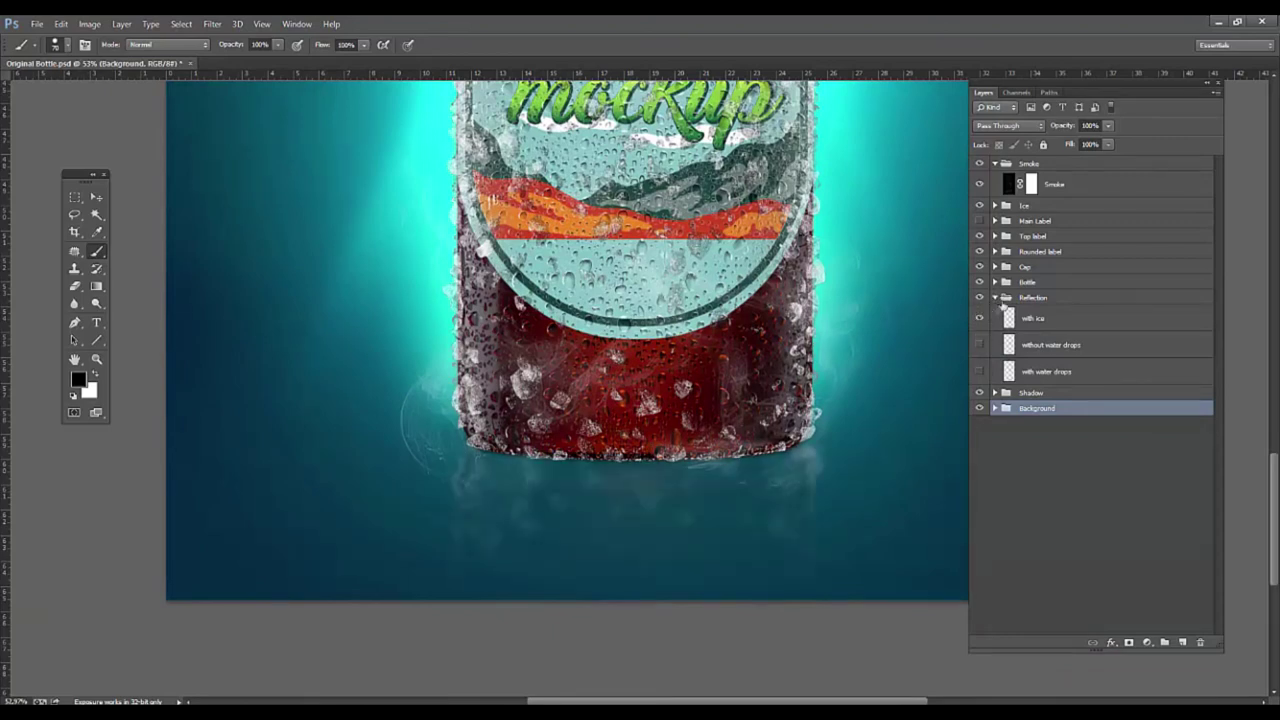
pyautogui.click(995, 298)
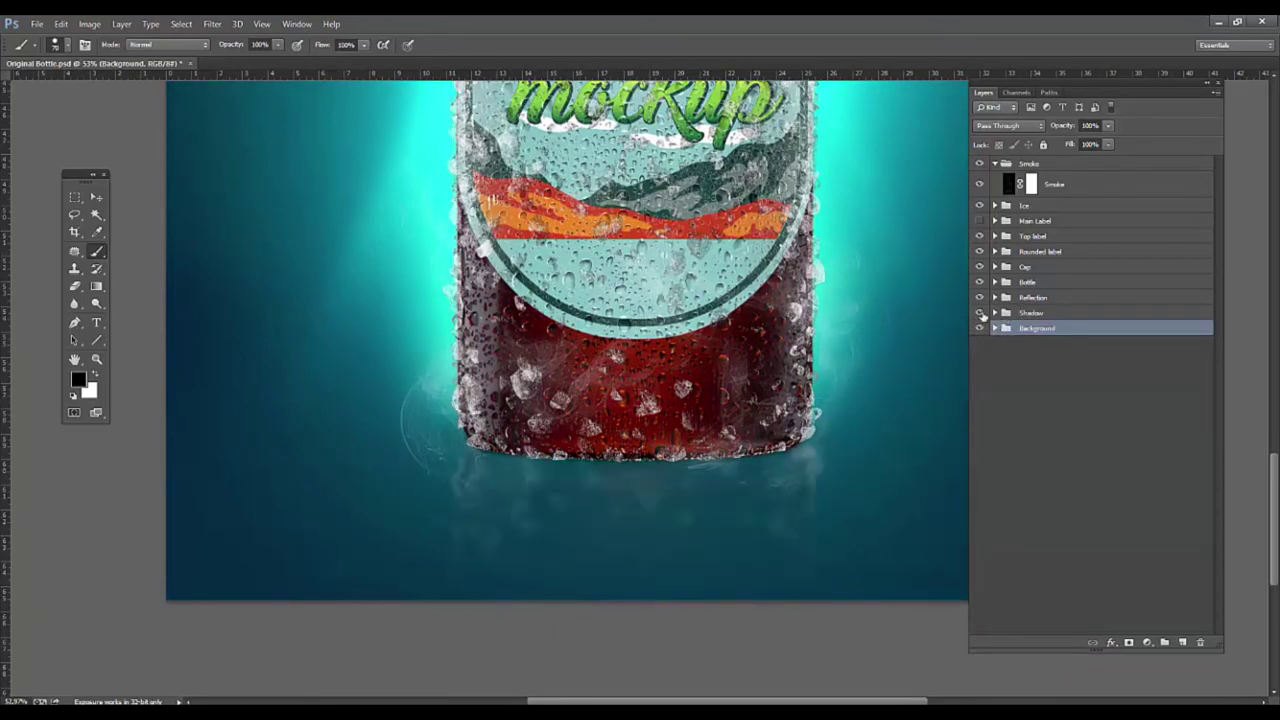
# - Toggle the shadow, reflection, bottle and bottle water-drop layers to compare the image
pyautogui.click(980, 313)
pyautogui.click(980, 298)
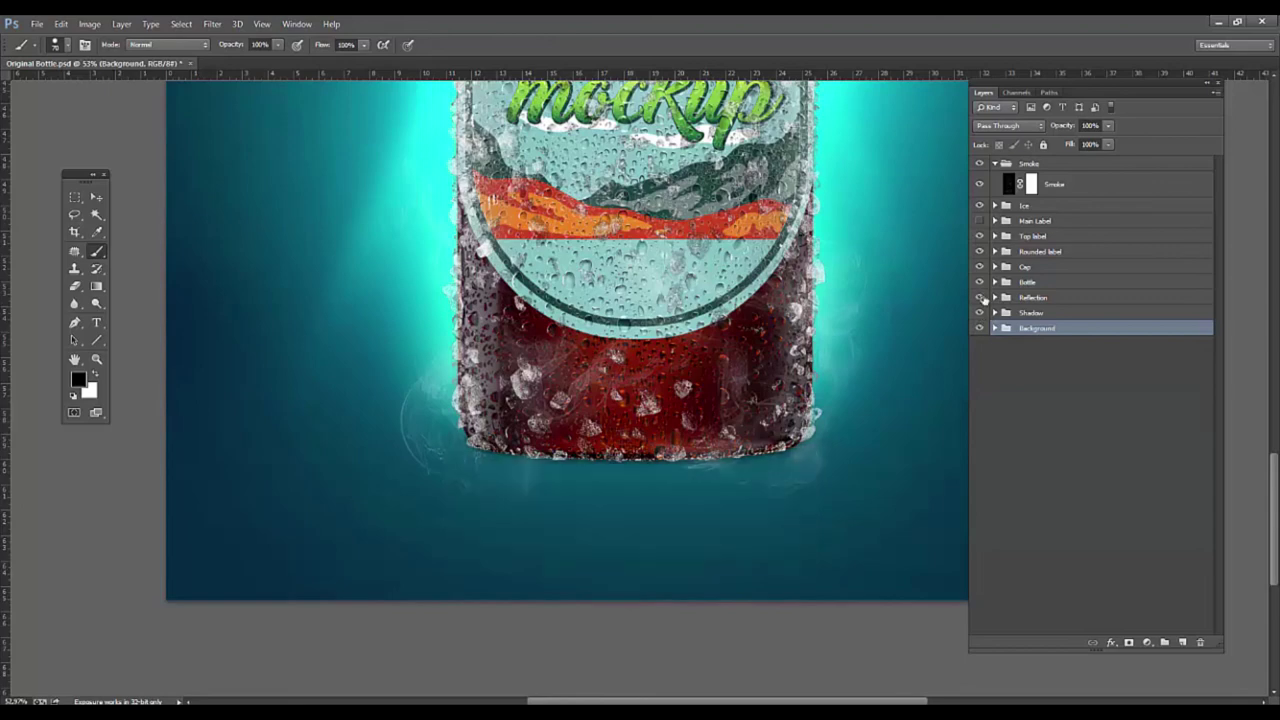
pyautogui.click(980, 298)
pyautogui.click(980, 298)
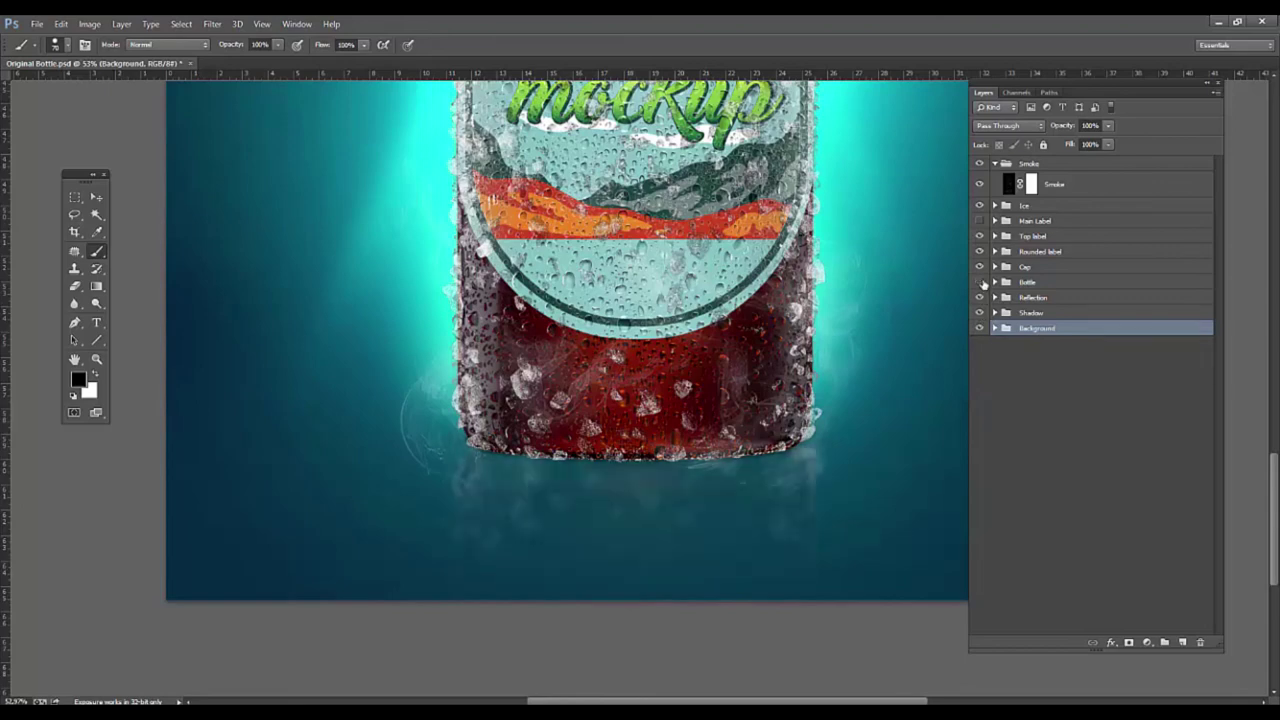
pyautogui.click(980, 282)
pyautogui.click(995, 282)
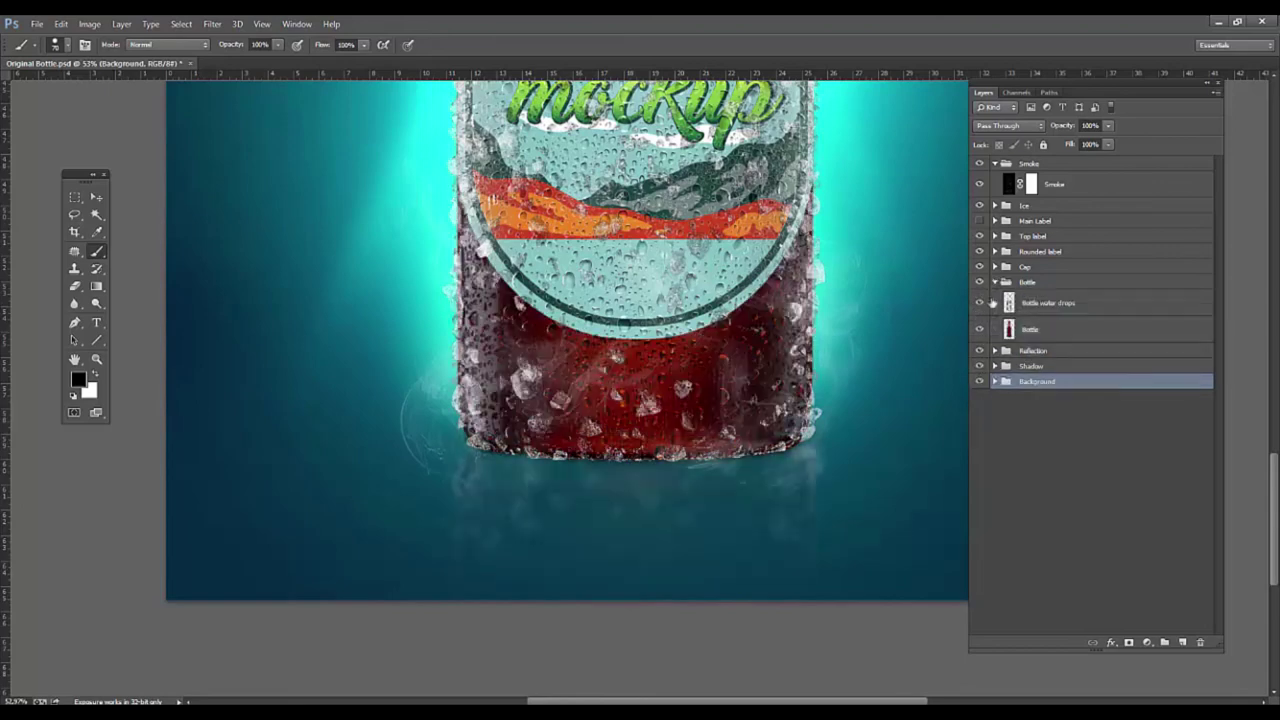
pyautogui.click(980, 303)
pyautogui.click(980, 303)
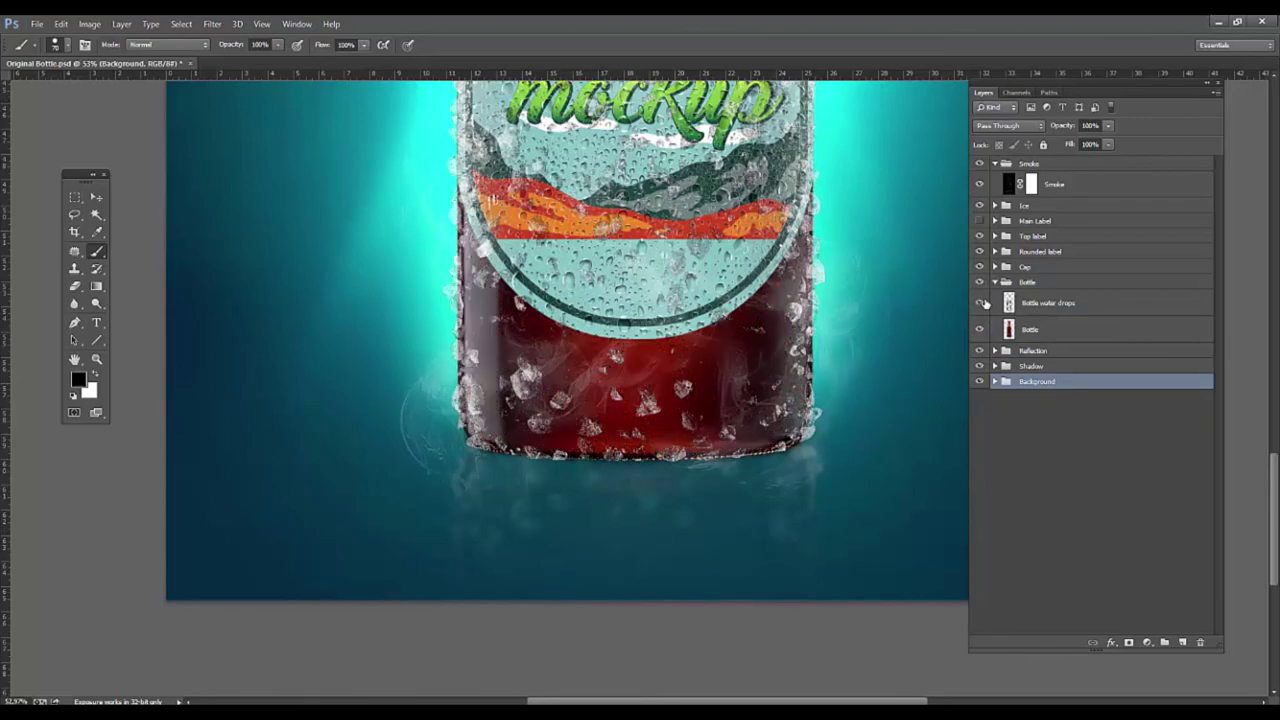
# - Zoom in on the cap and neck, with the Cap group showing its colour layer
pyautogui.click(995, 282)
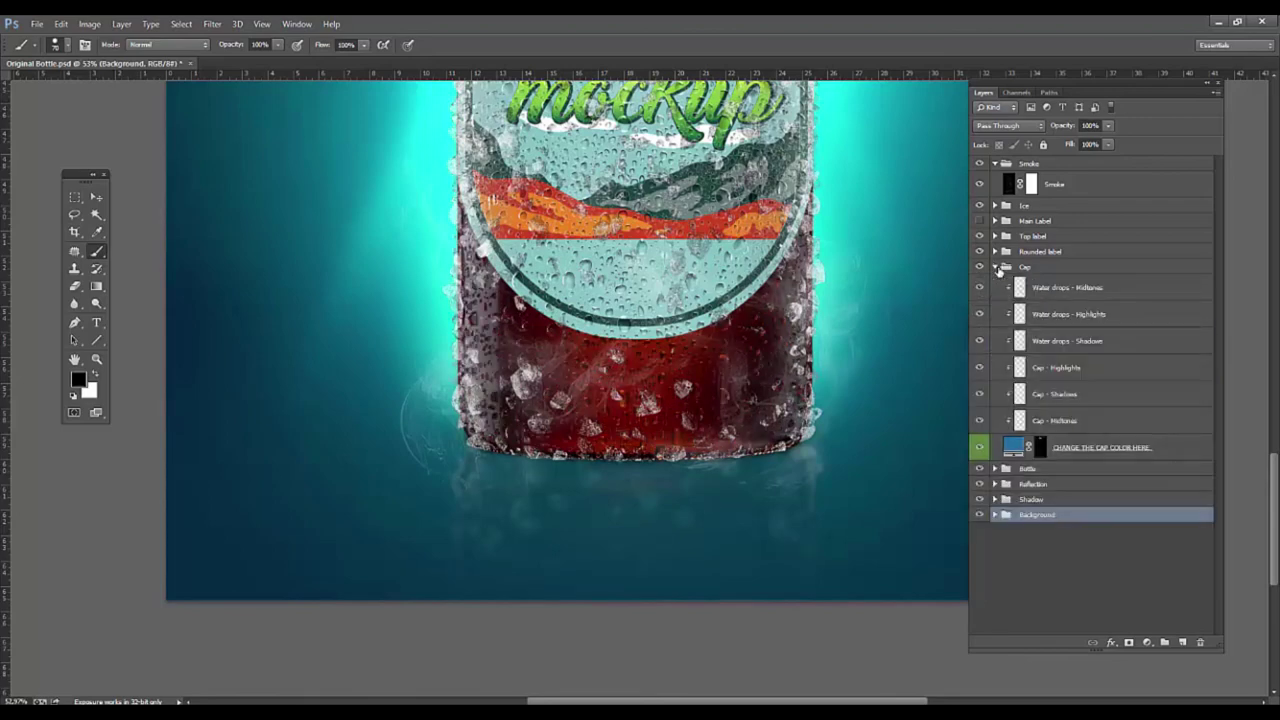
pyautogui.click(995, 267)
pyautogui.moveTo(784, 150); pyautogui.dragTo(756, 541)
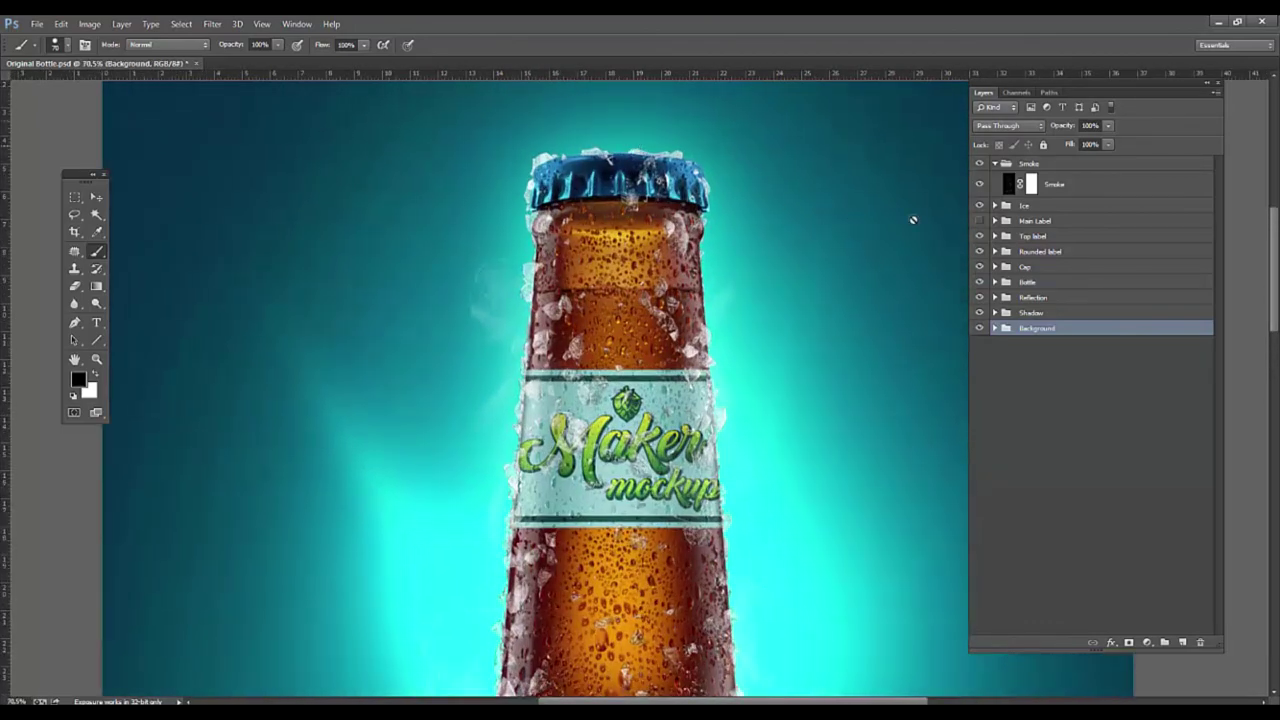
pyautogui.moveTo(583, 87); pyautogui.dragTo(914, 217)
pyautogui.click(995, 267)
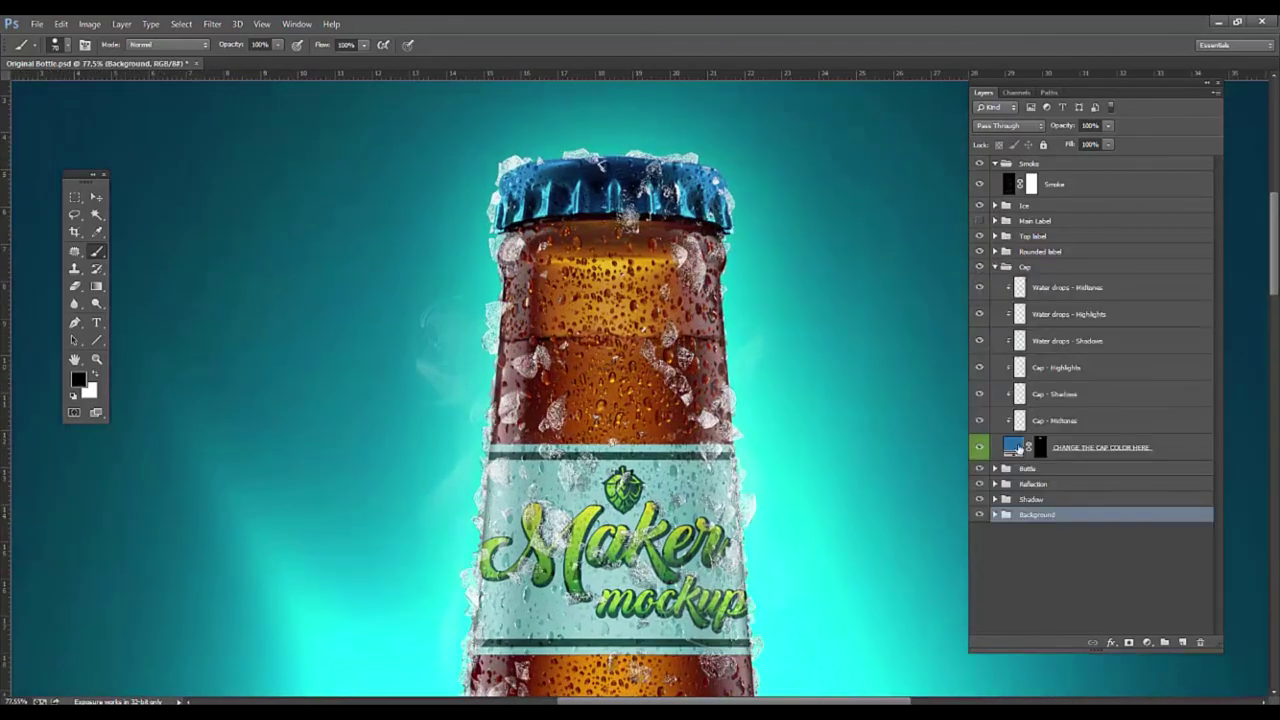
# - Change the cap fill to a brighter, lighter blue (3b8fcf) and collapse the Cap group
pyautogui.doubleClick(1019, 449)
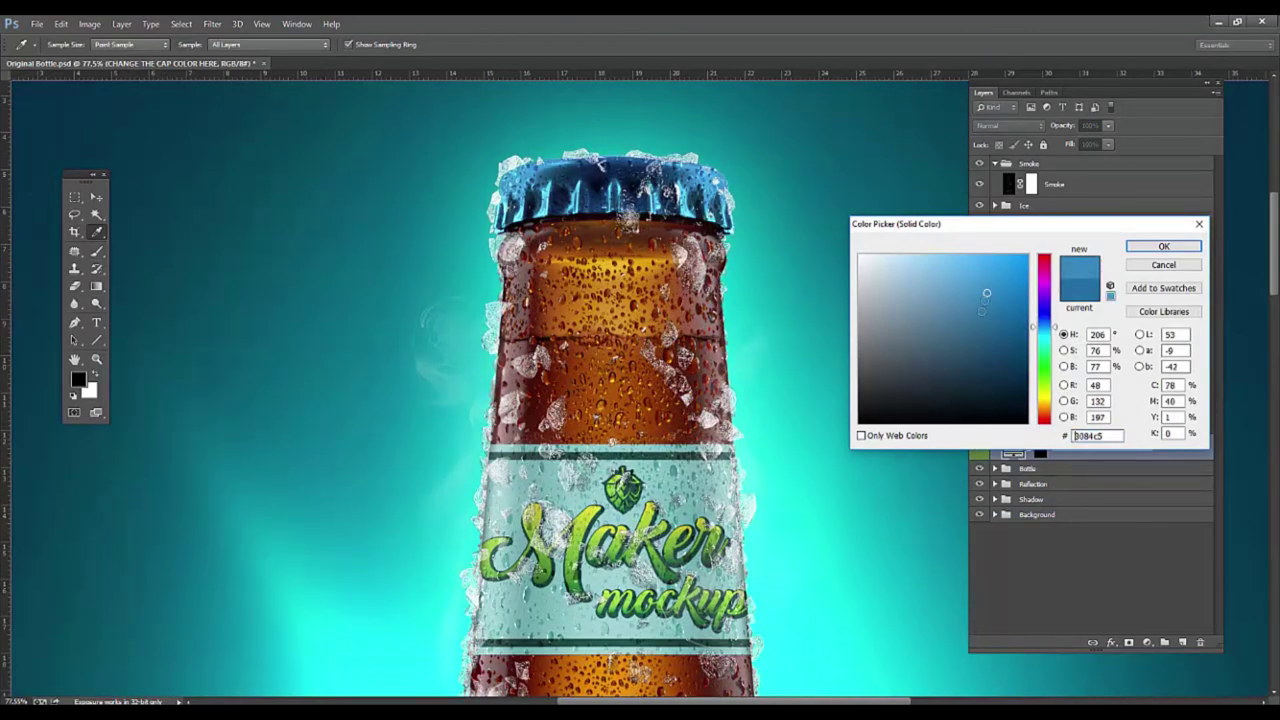
pyautogui.moveTo(976, 310); pyautogui.dragTo(954, 303)
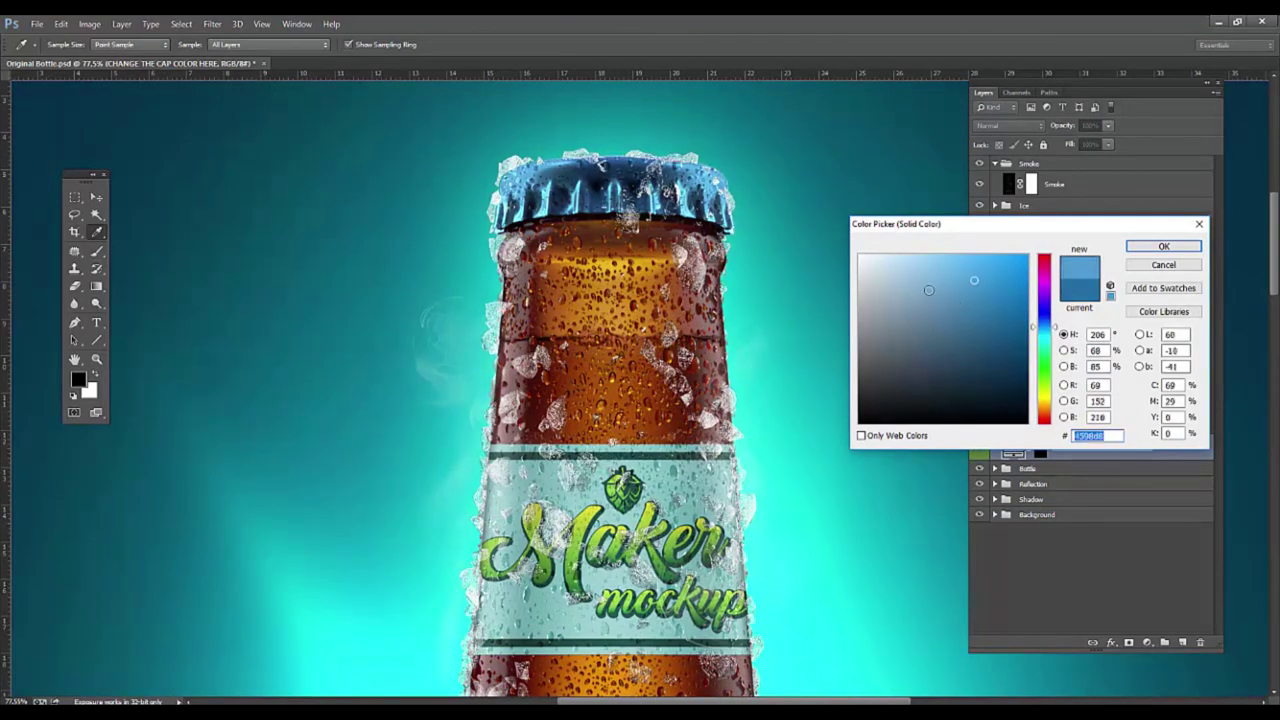
pyautogui.moveTo(952, 286)
pyautogui.mouseDown()
pyautogui.moveTo(993, 281)
pyautogui.moveTo(967, 288)
pyautogui.mouseUp()
pyautogui.click(982, 282)
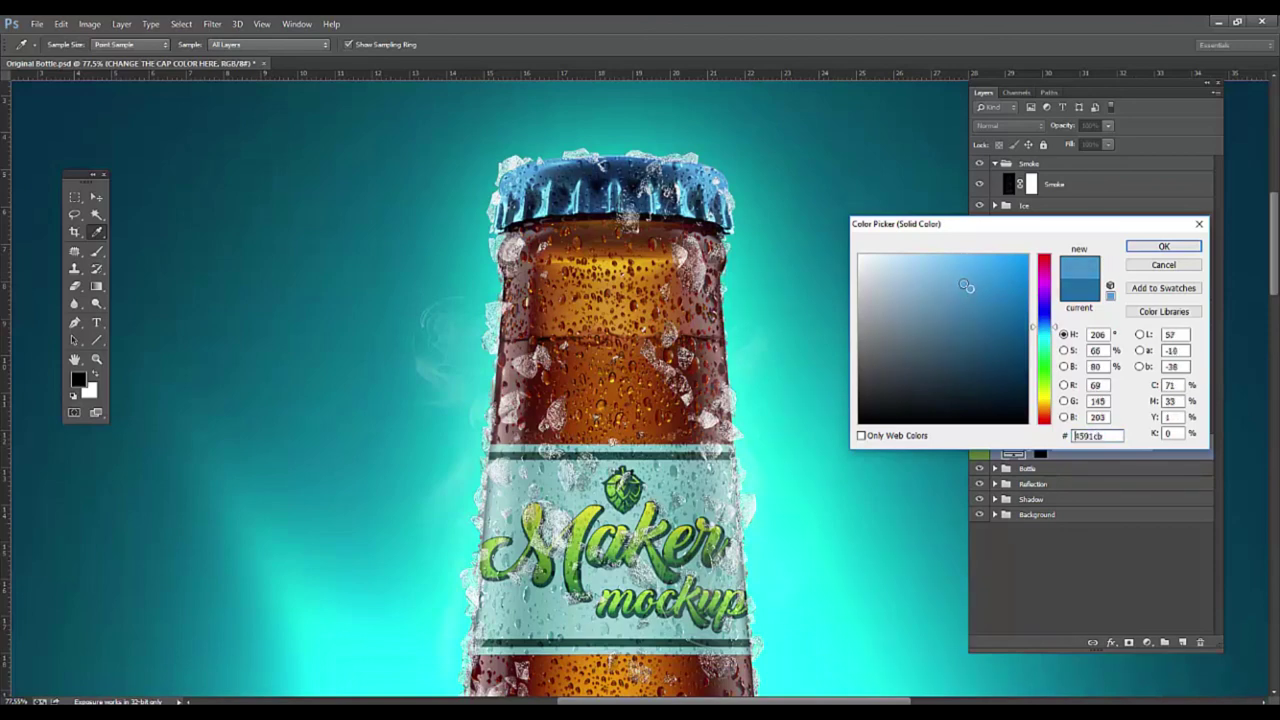
pyautogui.click(1195, 247)
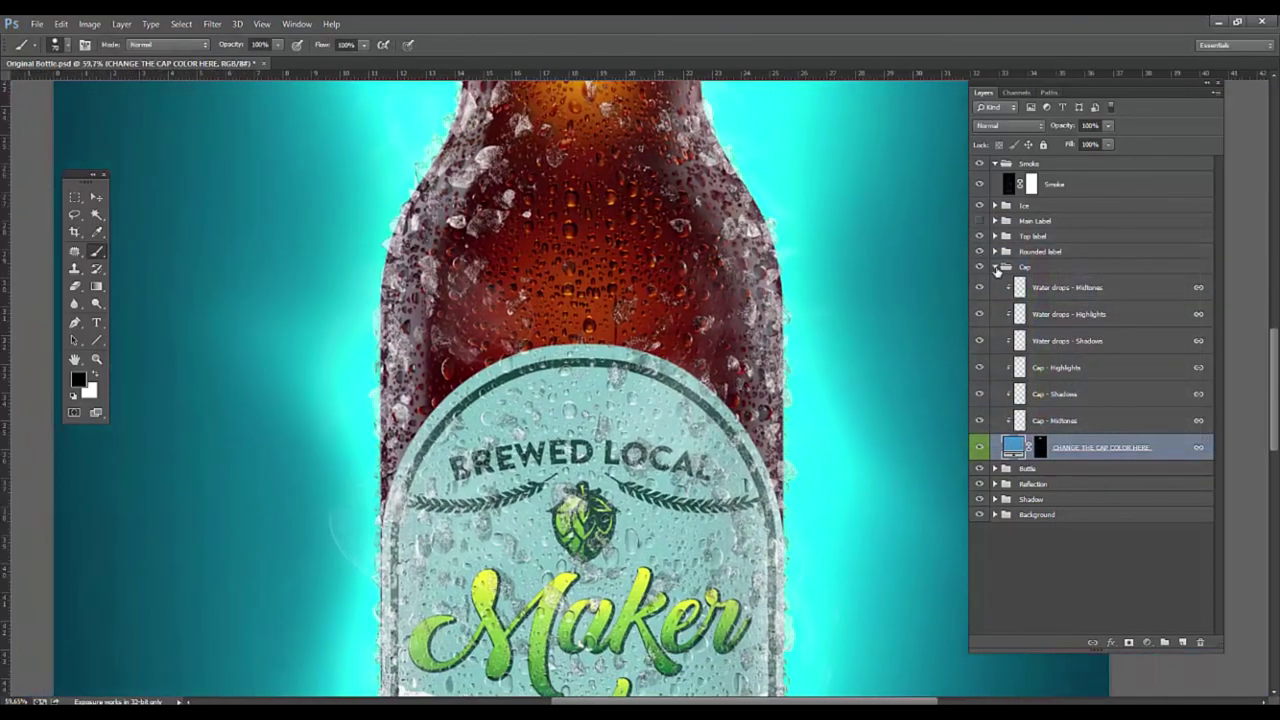
pyautogui.click(994, 267)
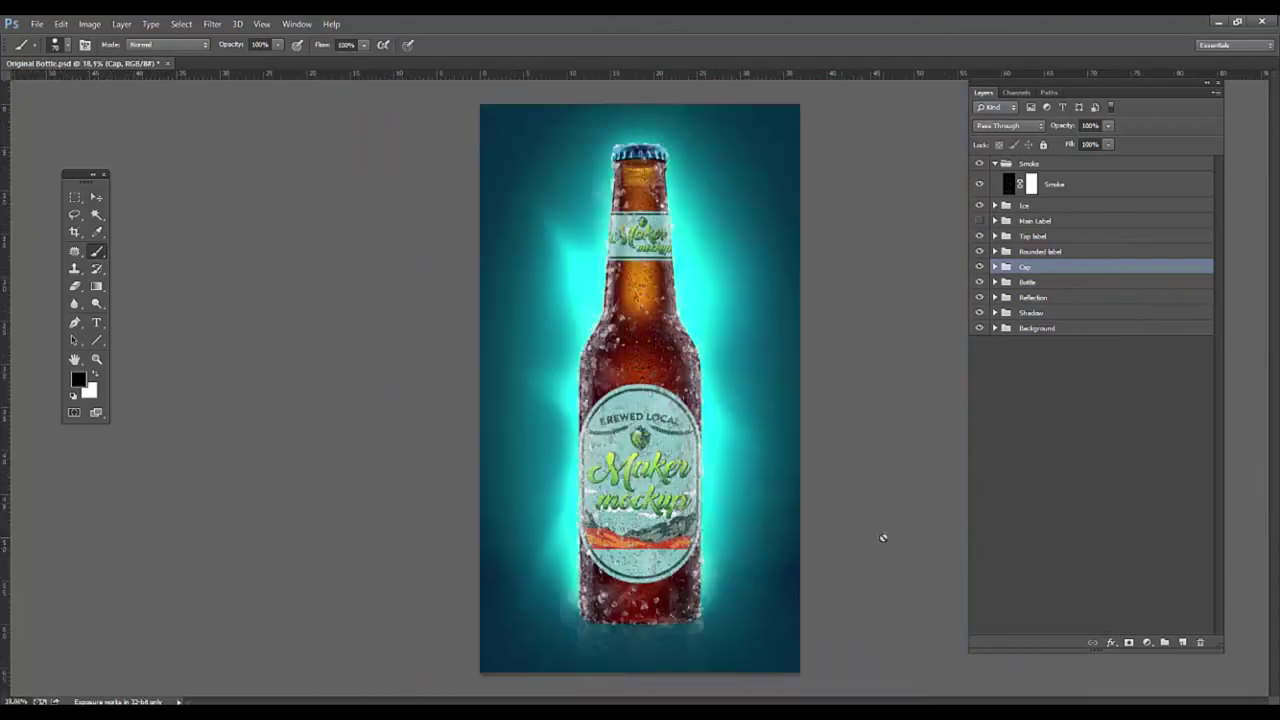